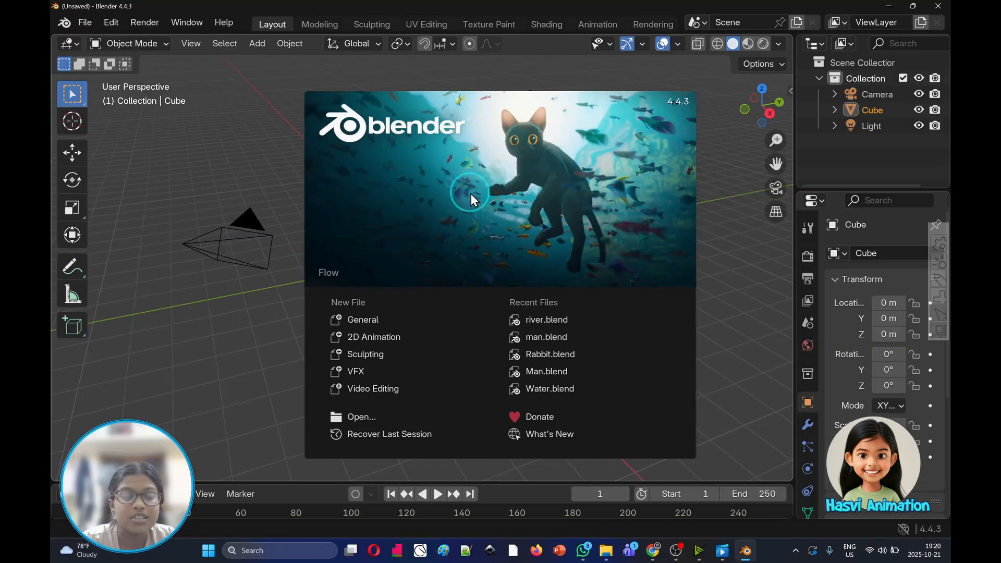
- Close the splash screen and put the default cube into Edit Mode
click(423, 321)
middle_drag(496, 295, 482, 292)
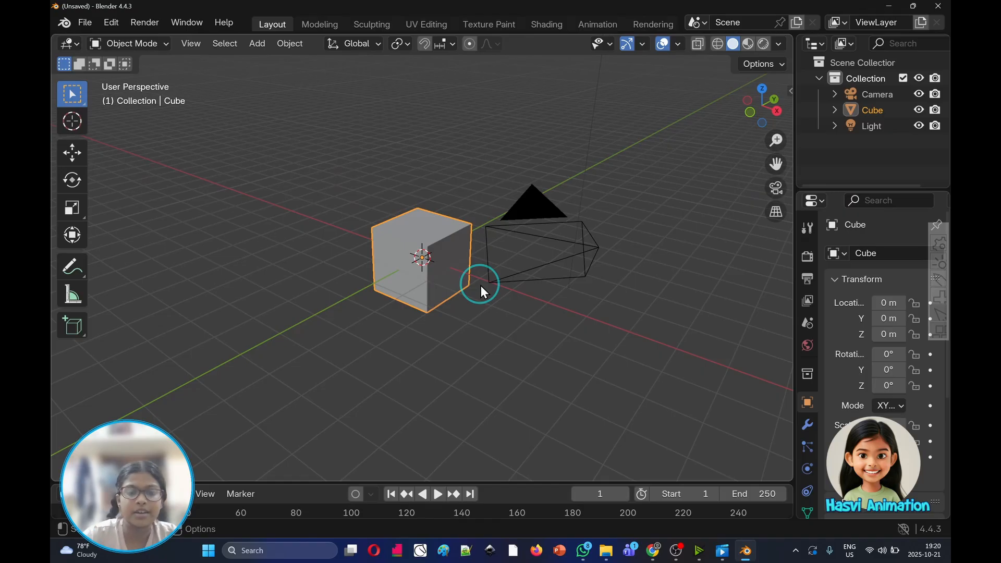
right_click(456, 178)
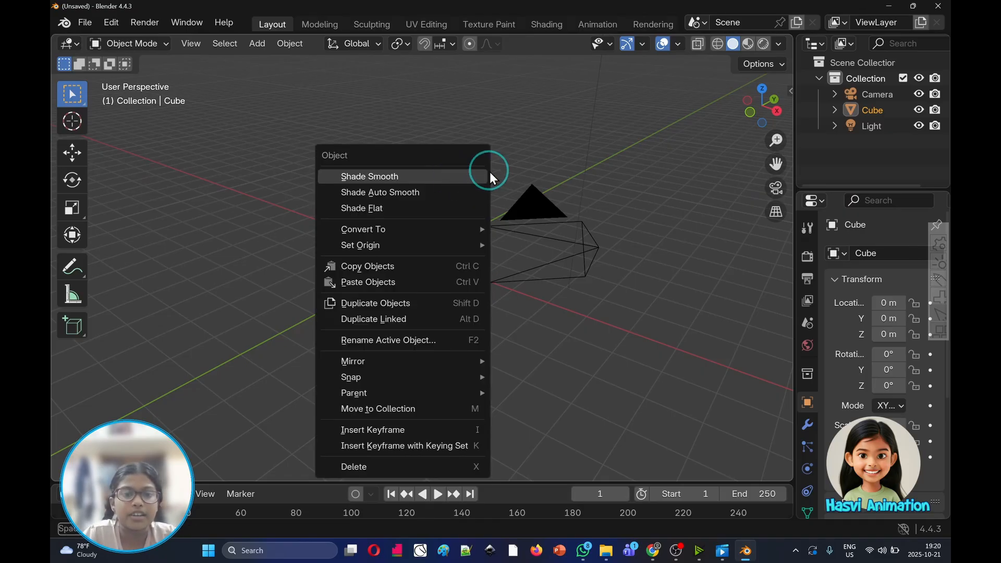
click(513, 158)
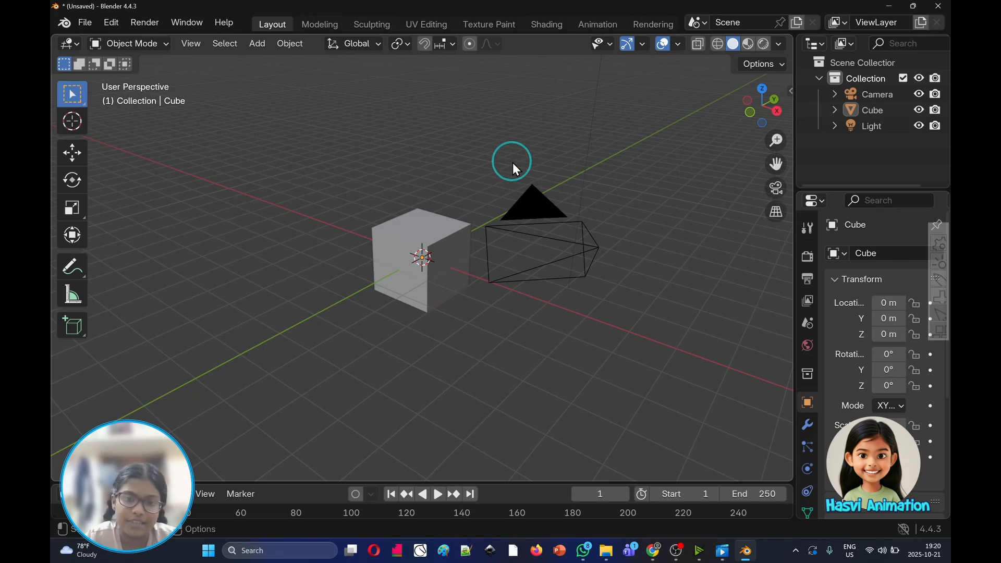
click(428, 230)
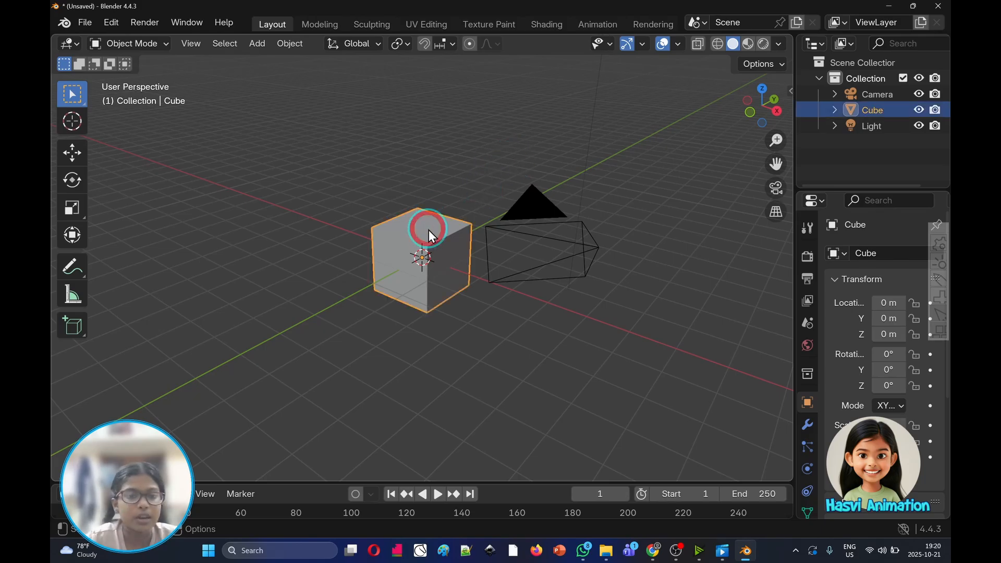
key(KP_Decimal)
key(Tab)
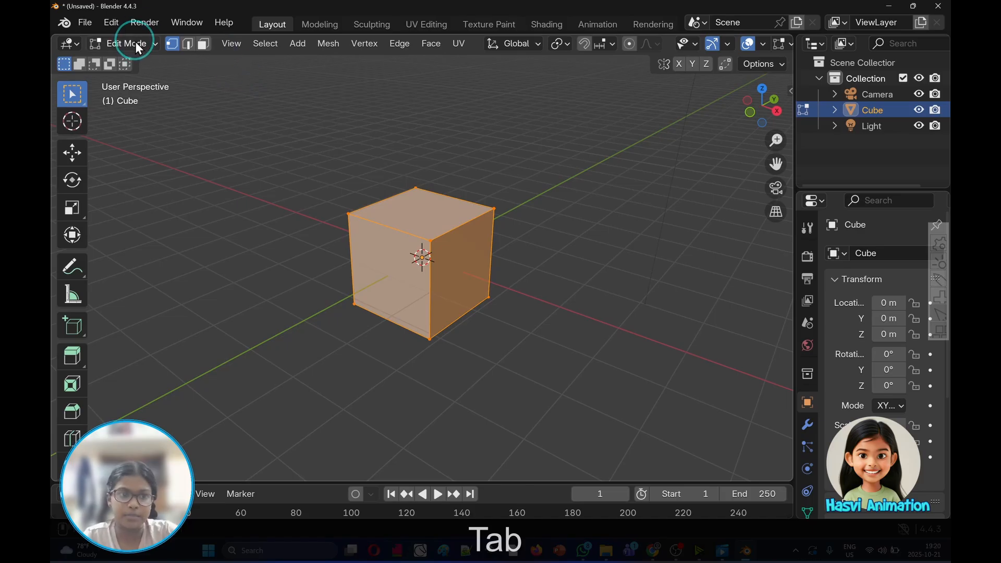
key(Tab)
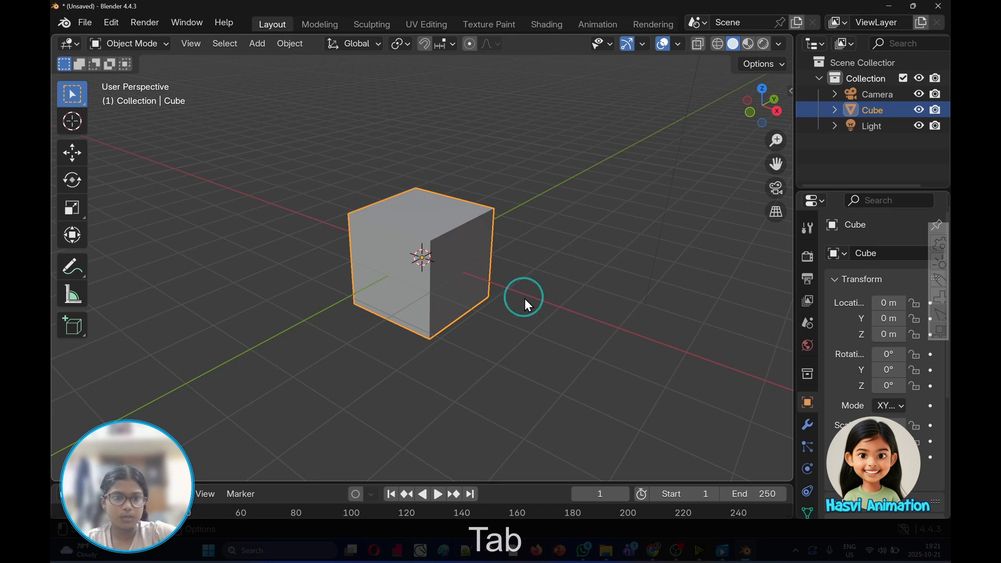
click(431, 250)
key(Tab)
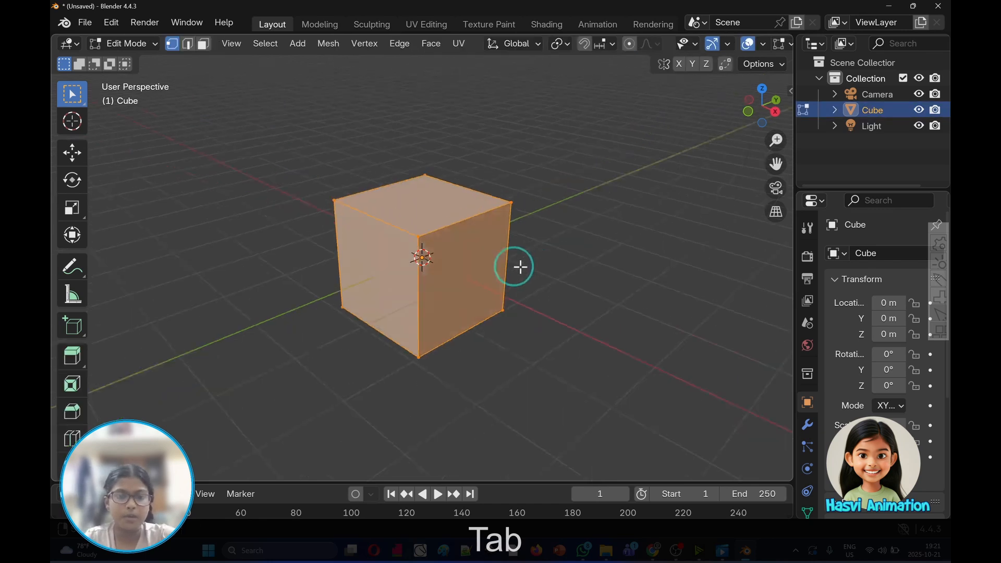
- Scale the whole cube down along the Z axis into a flat slab roughly one eighth as thick as it is wide
middle_drag(520, 267, 463, 264)
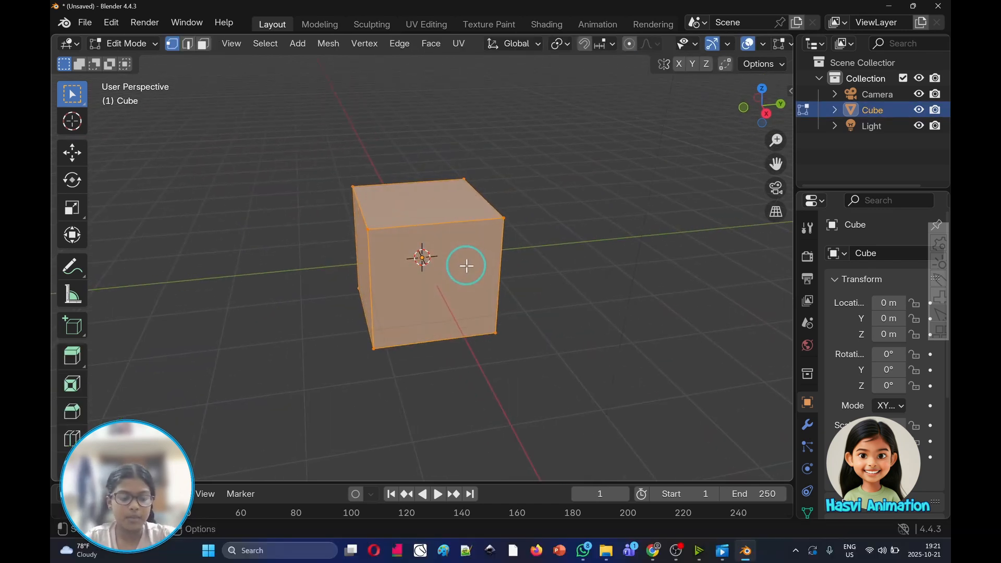
key(s)
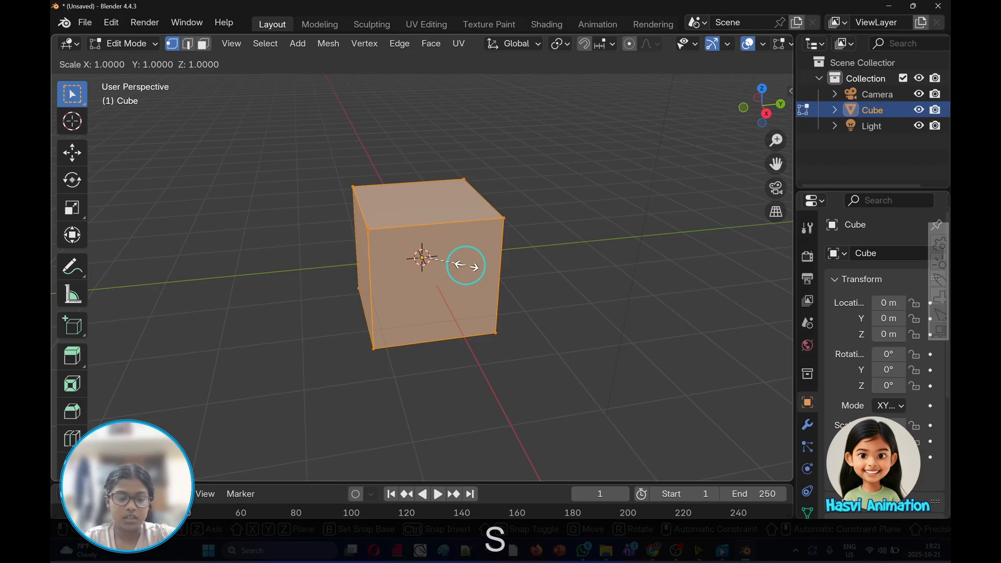
key(z)
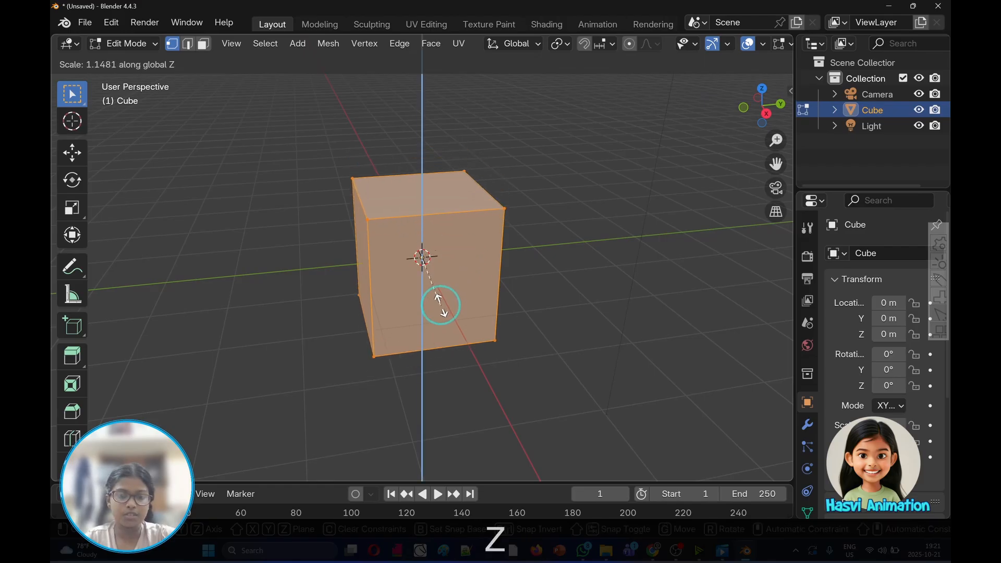
key(s)
key(z)
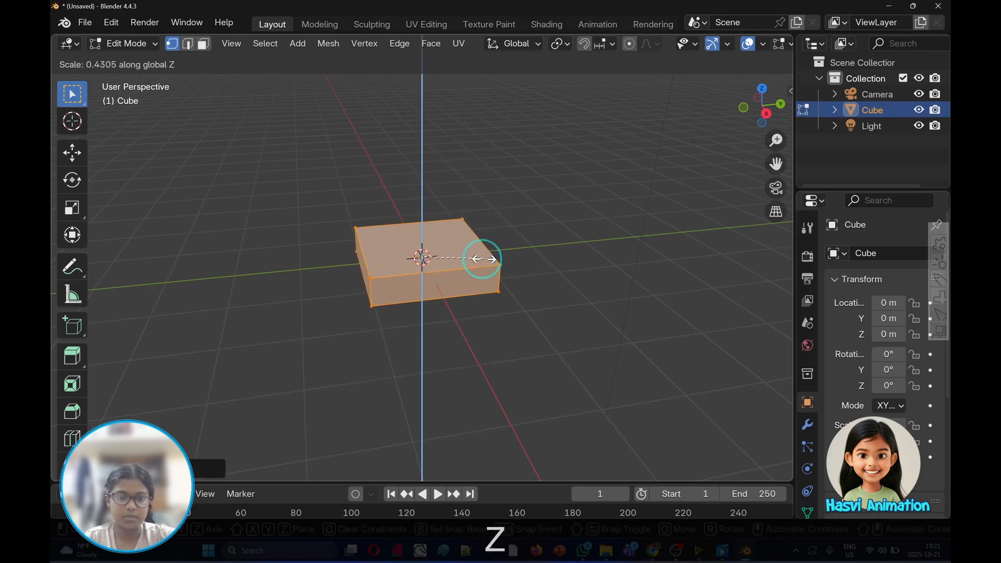
click(454, 267)
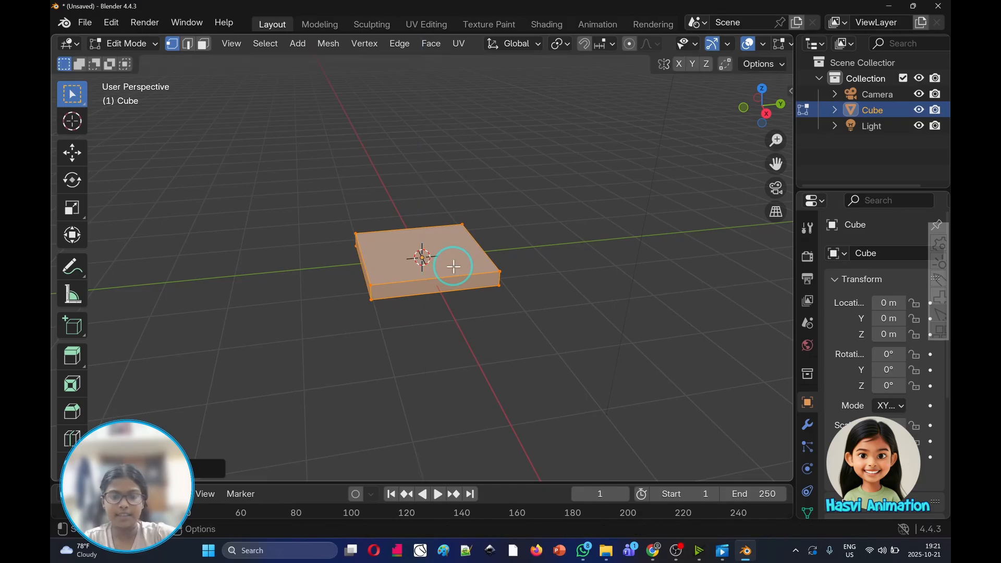
- Add a loop cut with 6 evenly spaced cuts dividing the slab along the Y axis
middle_drag(737, 232, 735, 197)
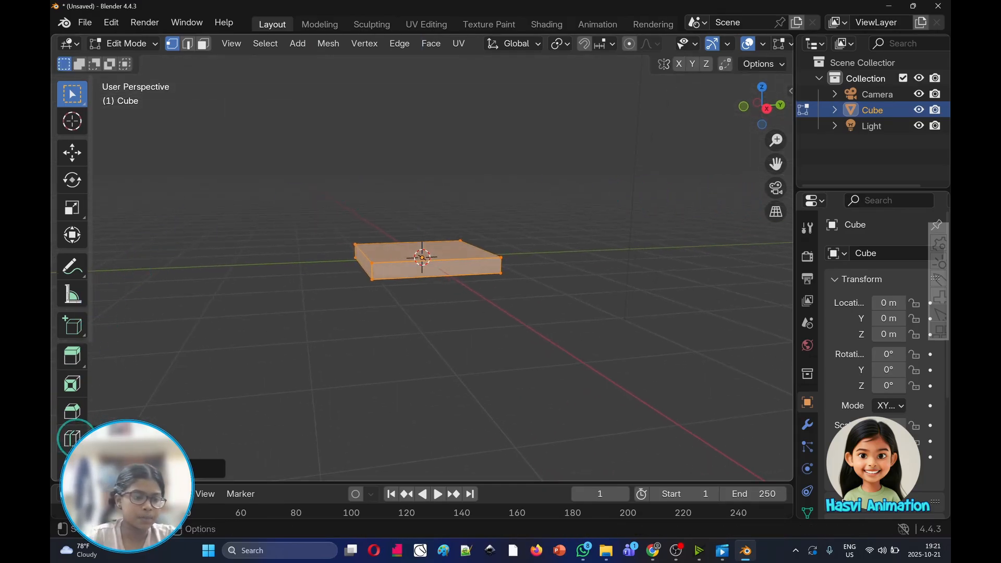
click(72, 438)
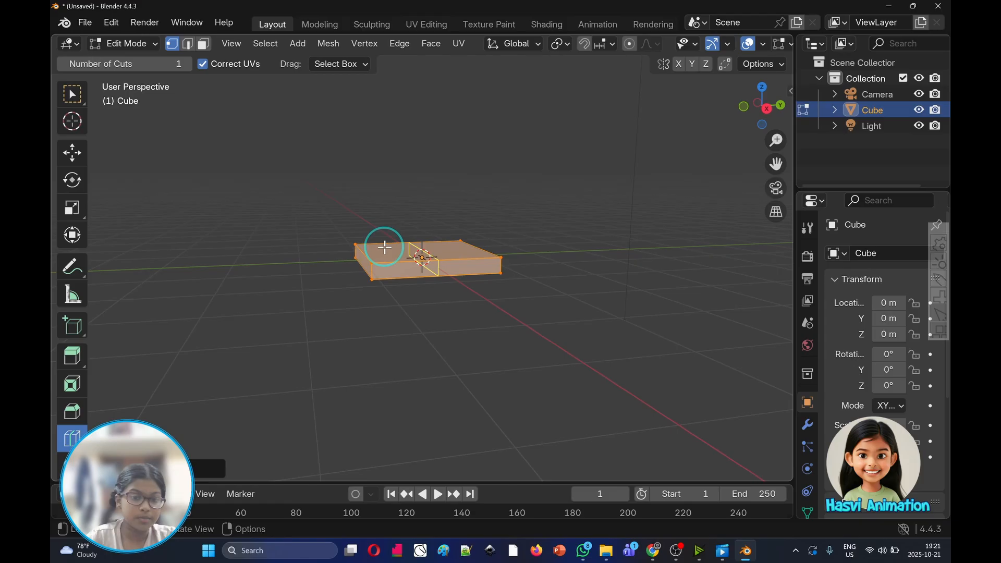
click(418, 253)
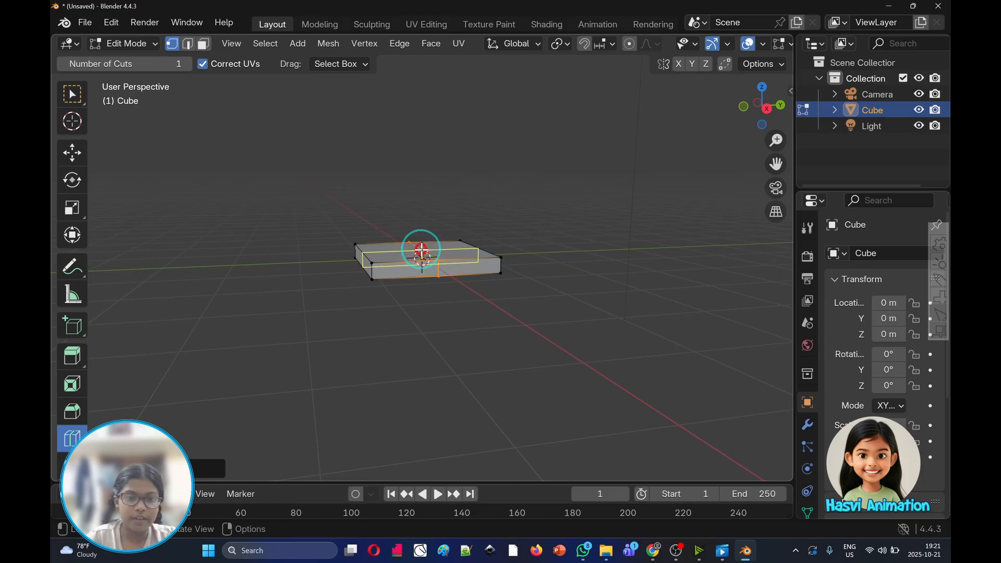
click(203, 466)
click(253, 326)
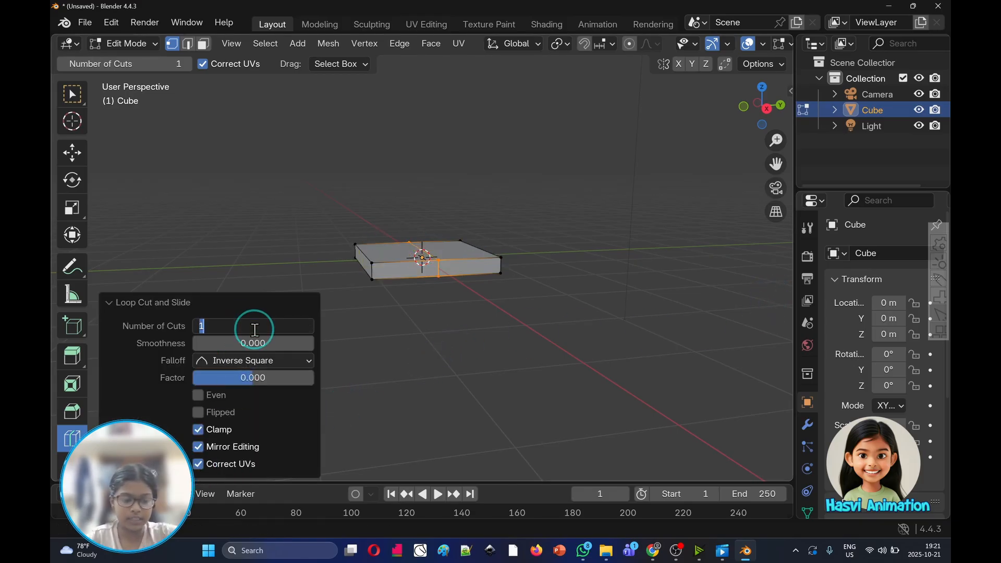
text(6)
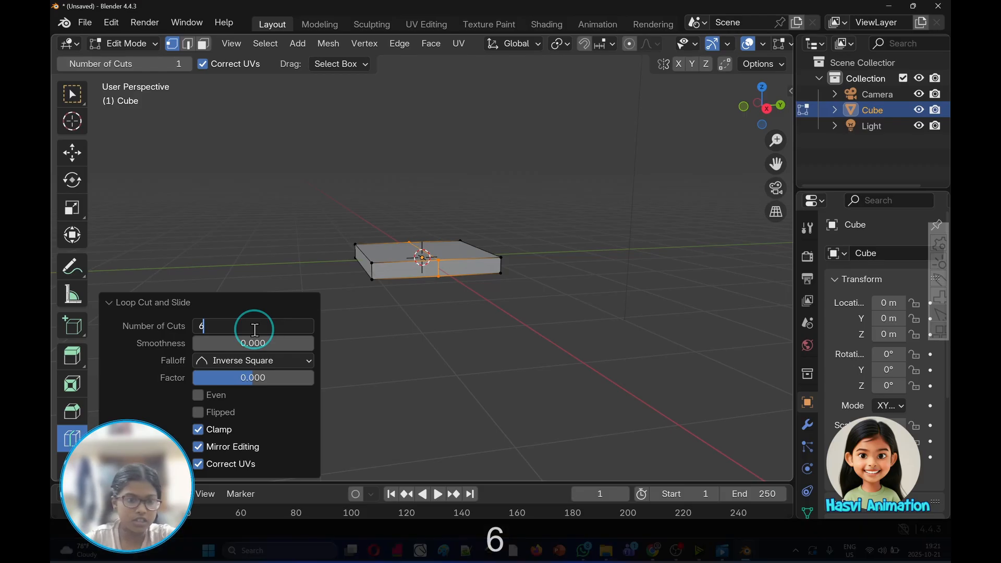
click(358, 331)
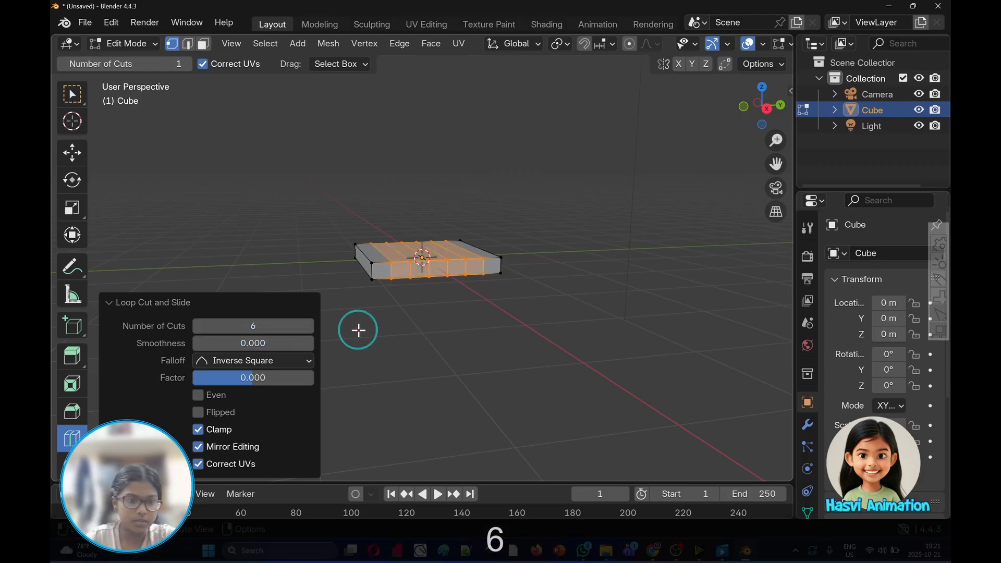
- Add another loop cut with 6 cuts dividing the slab along the X axis, forming a square grid
click(503, 244)
click(282, 328)
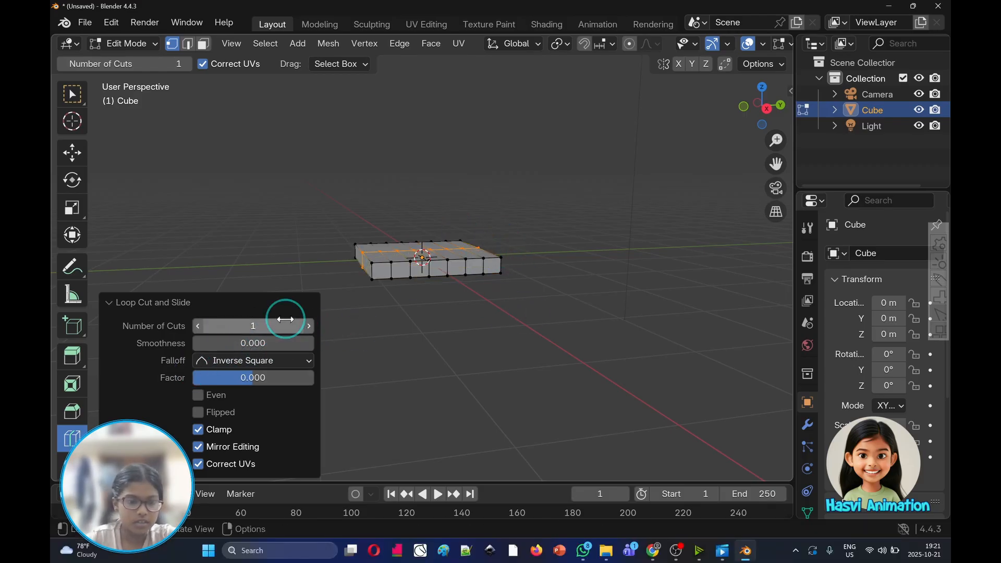
text(6)
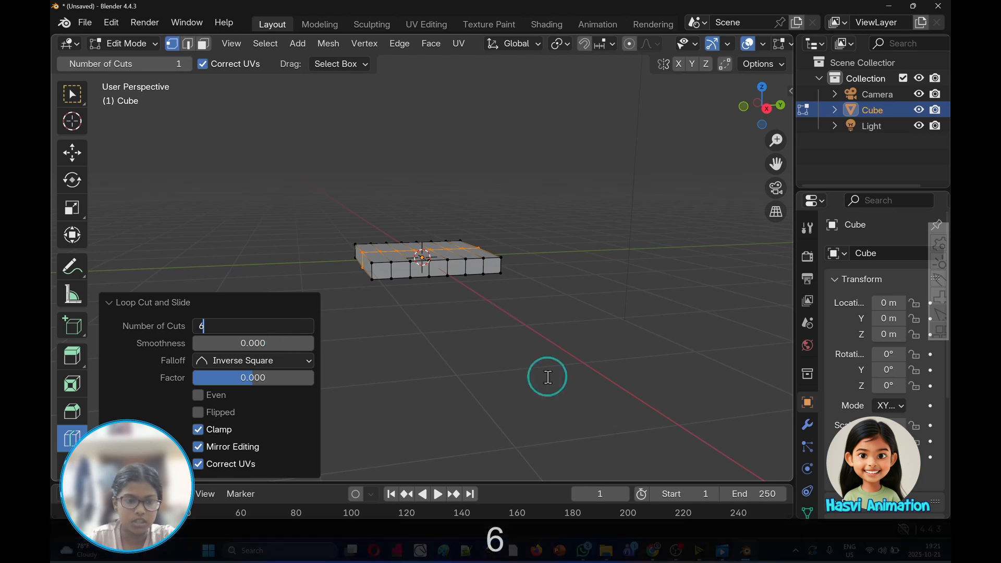
click(572, 373)
- Change the mesh selection mode to faces and activate the Select Box tool with the slab's underside in view
middle_drag(572, 374, 619, 280)
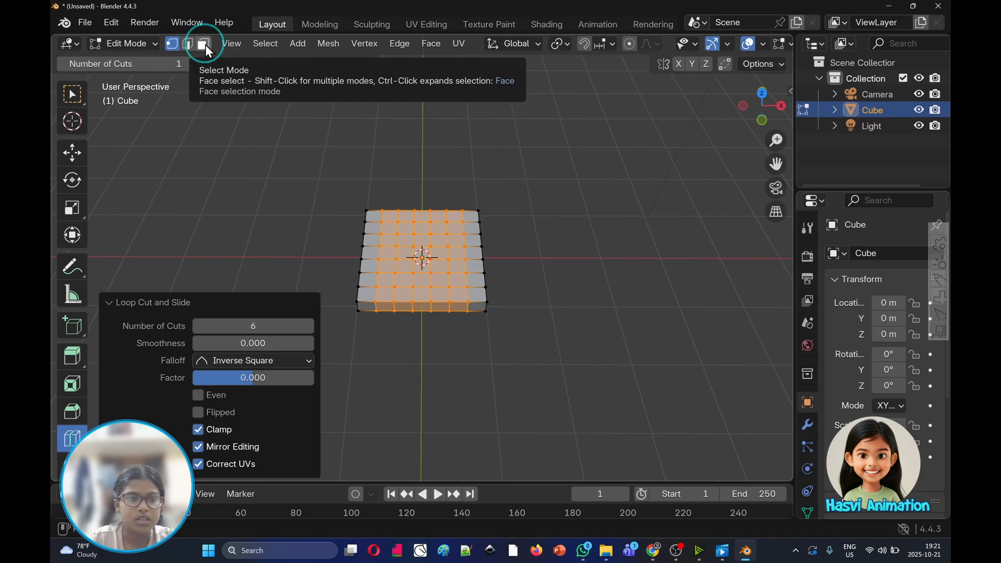
click(204, 43)
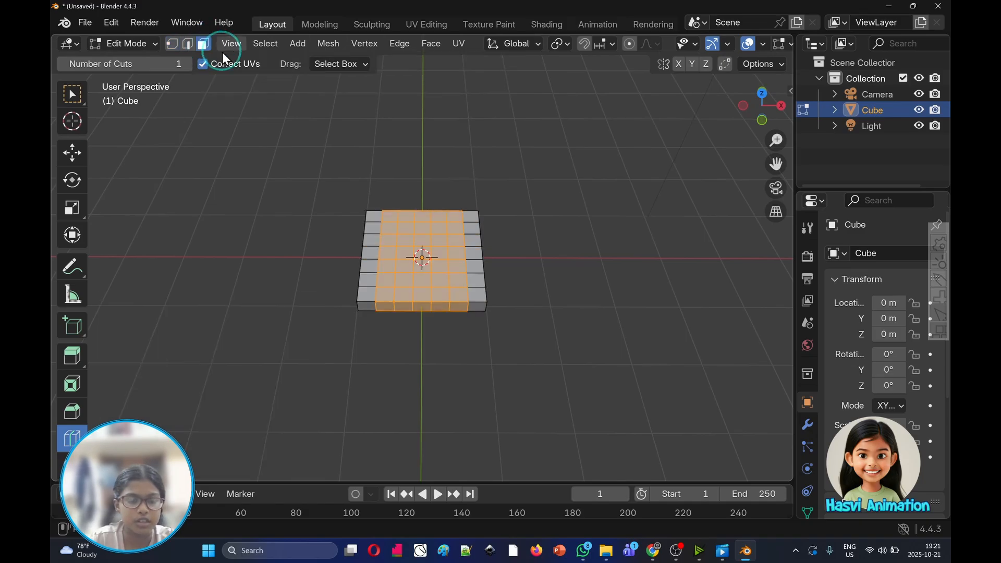
middle_drag(523, 261, 589, 176)
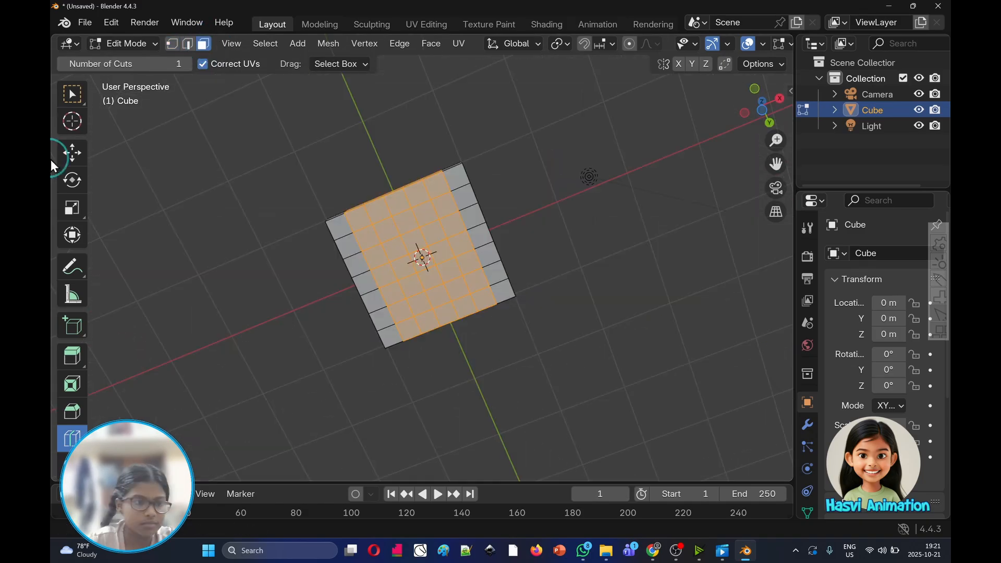
click(73, 93)
click(464, 173)
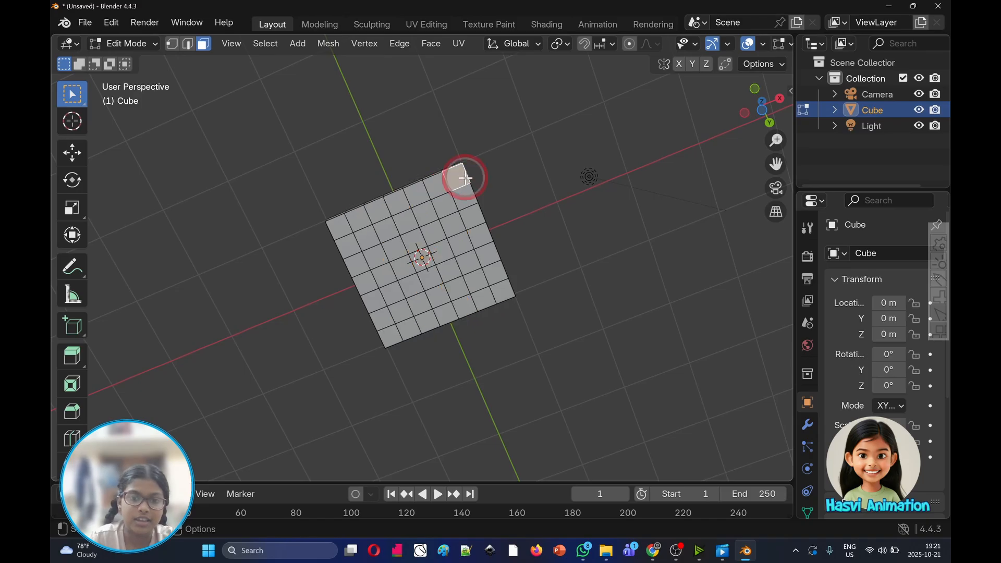
click(506, 292)
click(395, 338)
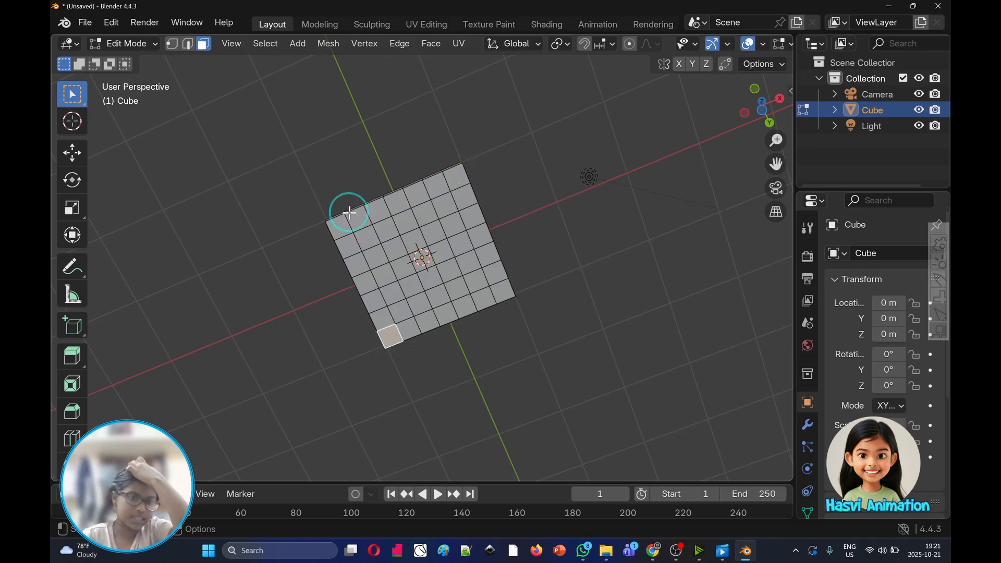
click(341, 229)
click(468, 173)
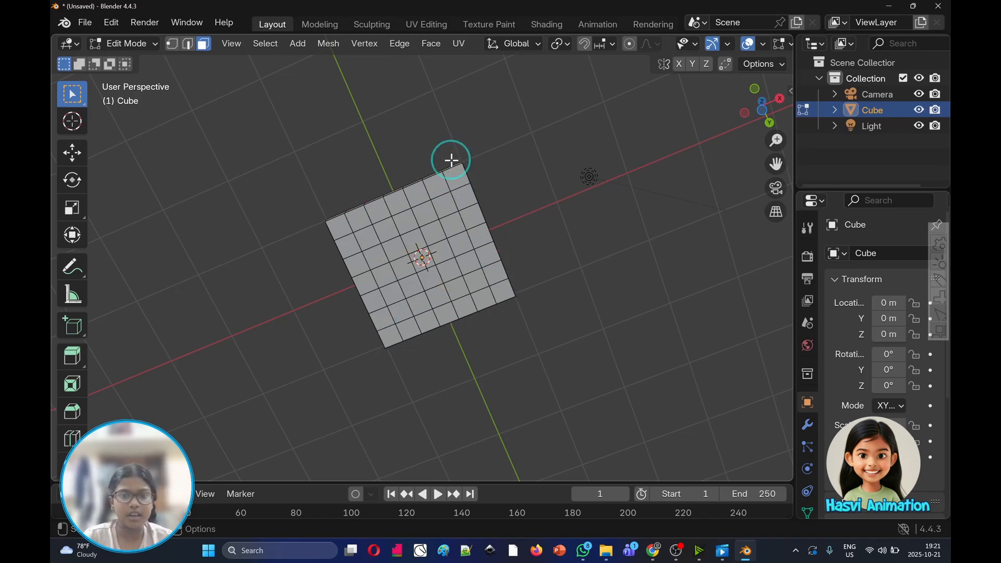
click(505, 297)
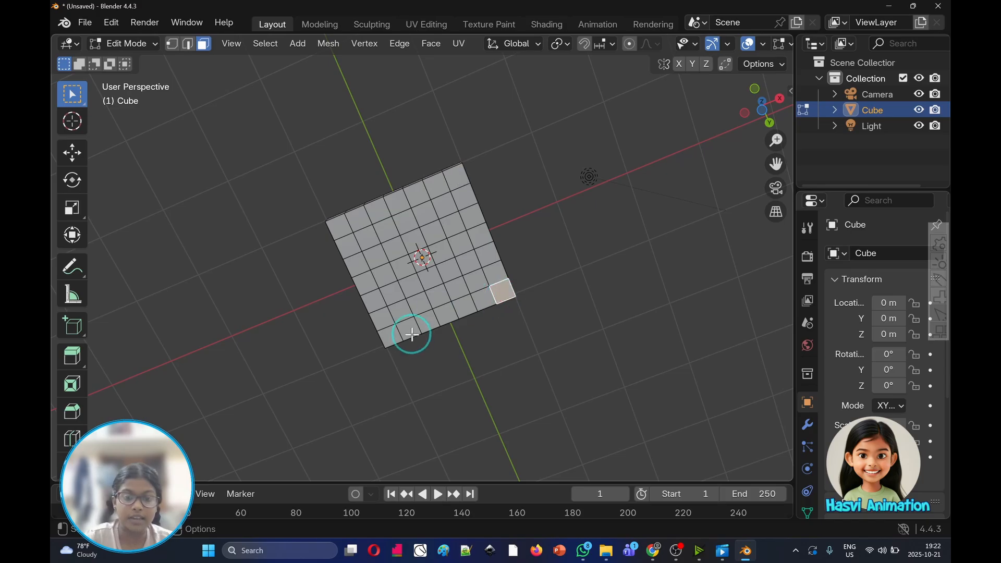
click(386, 336)
click(339, 237)
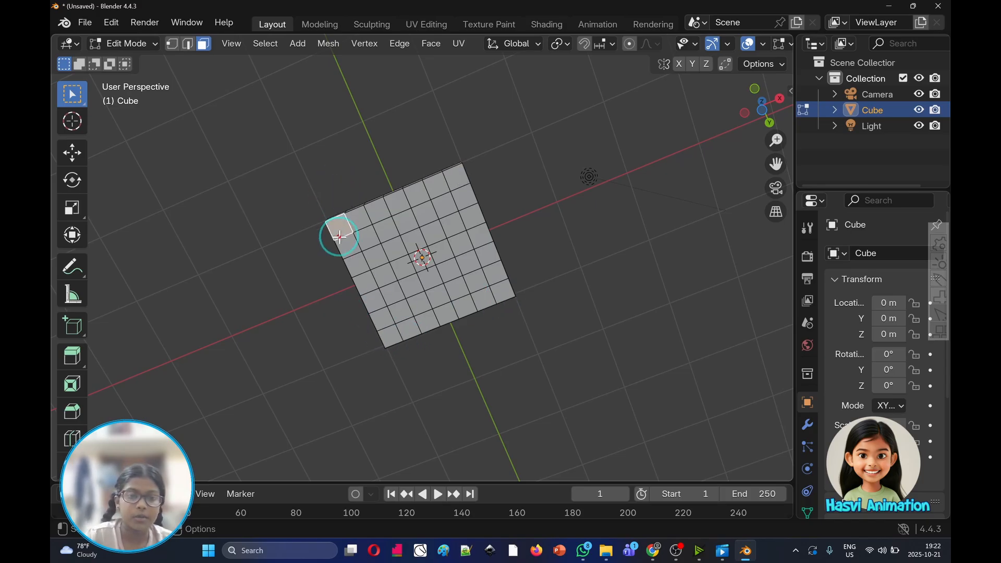
- Select the four corner faces on the slab's underside together
click(455, 183)
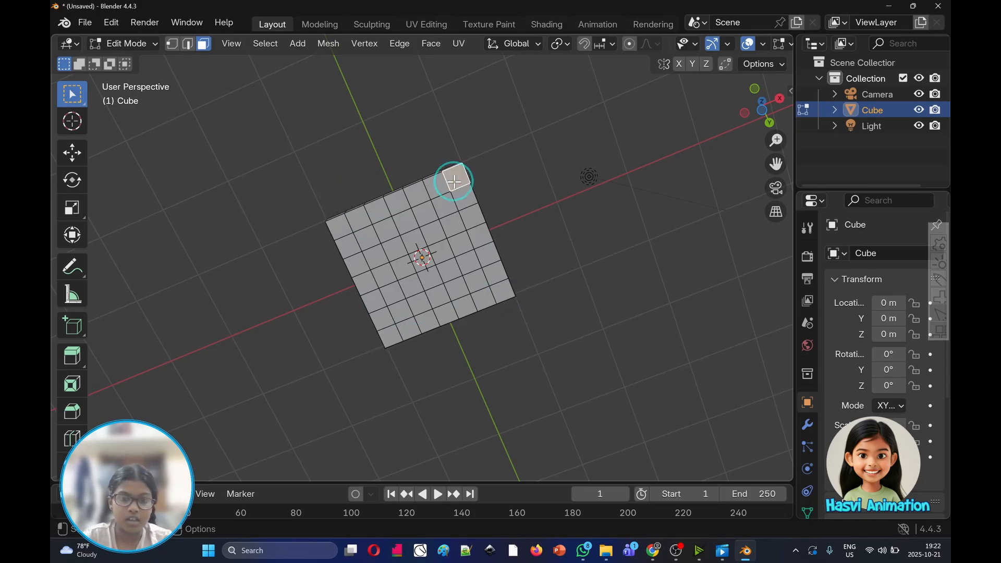
key(ctrl)
key(shift)
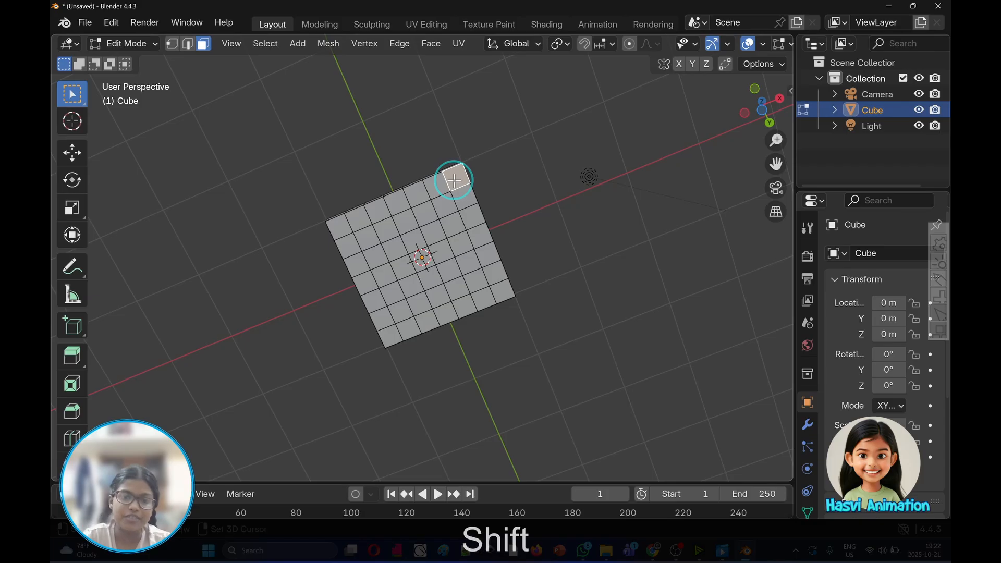
shift+click(503, 290)
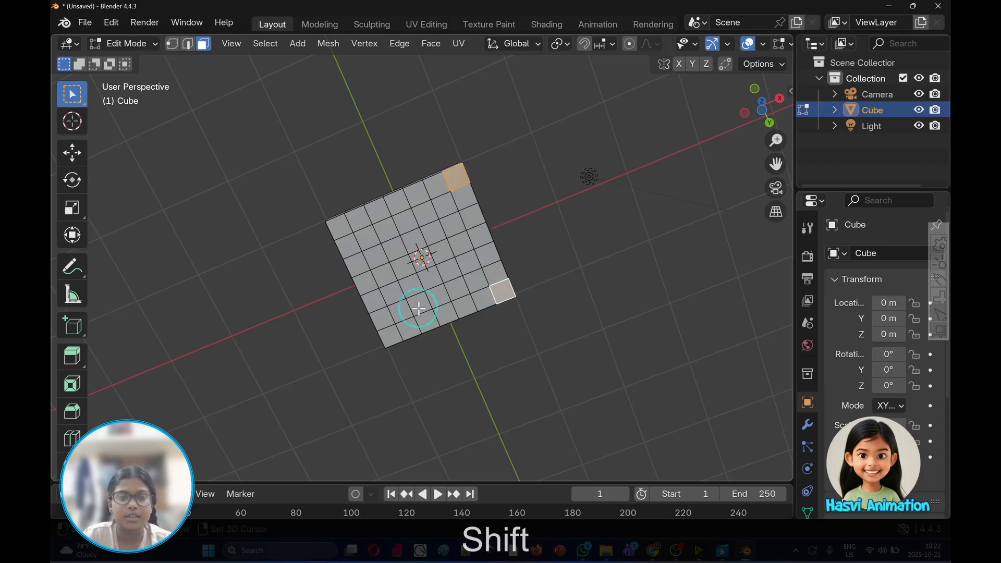
shift+click(391, 338)
shift+click(341, 228)
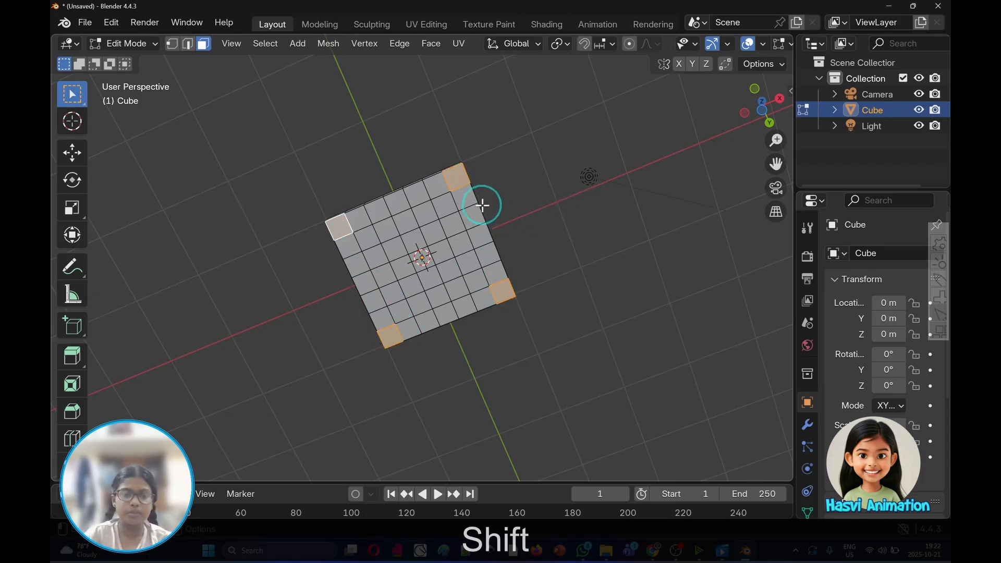
- Extrude the four selected underside corner faces downward about 1.96 m in the front orthographic view to form the legs
middle_drag(483, 205, 556, 245)
click(766, 105)
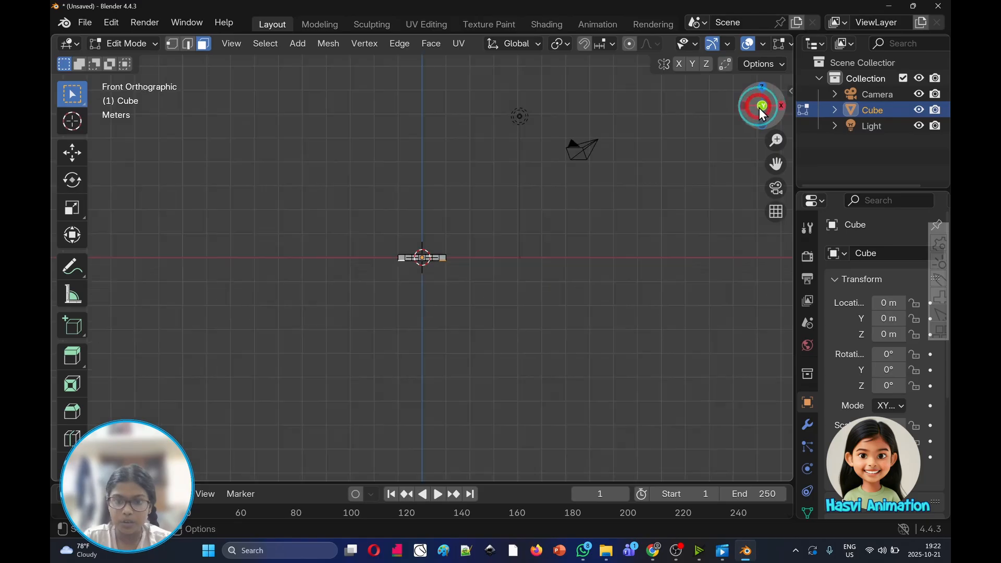
scroll(545, 234, up, 8)
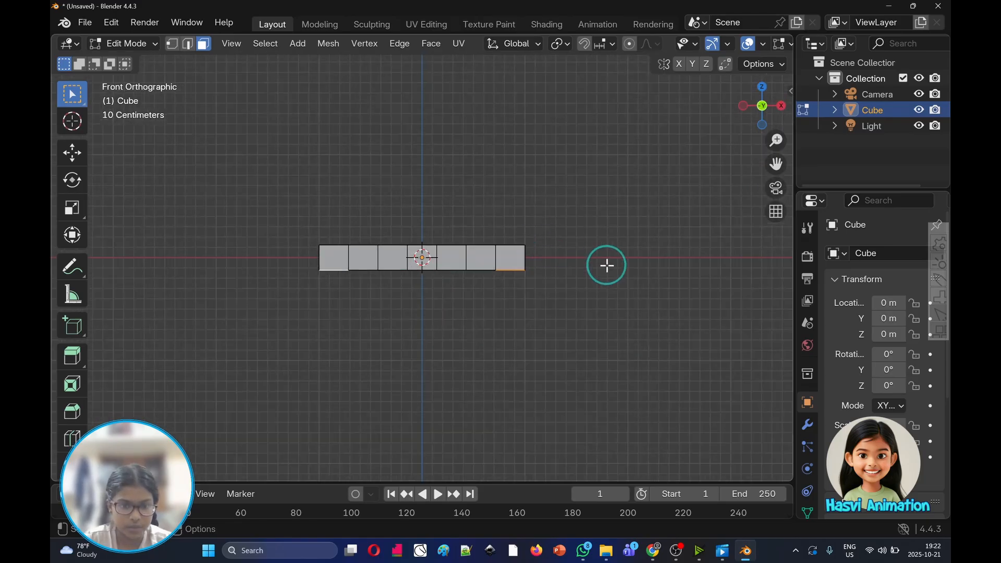
key(e)
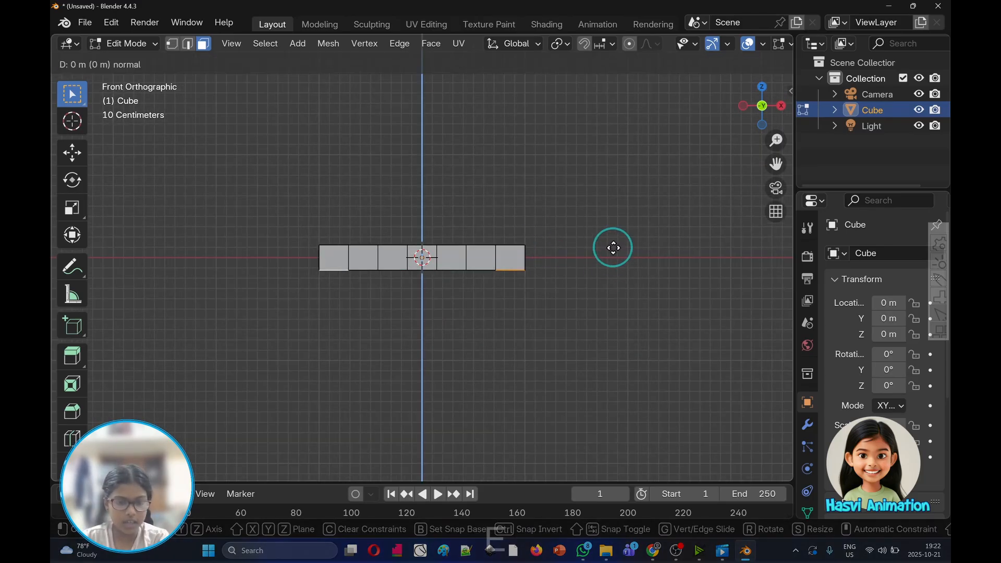
click(629, 449)
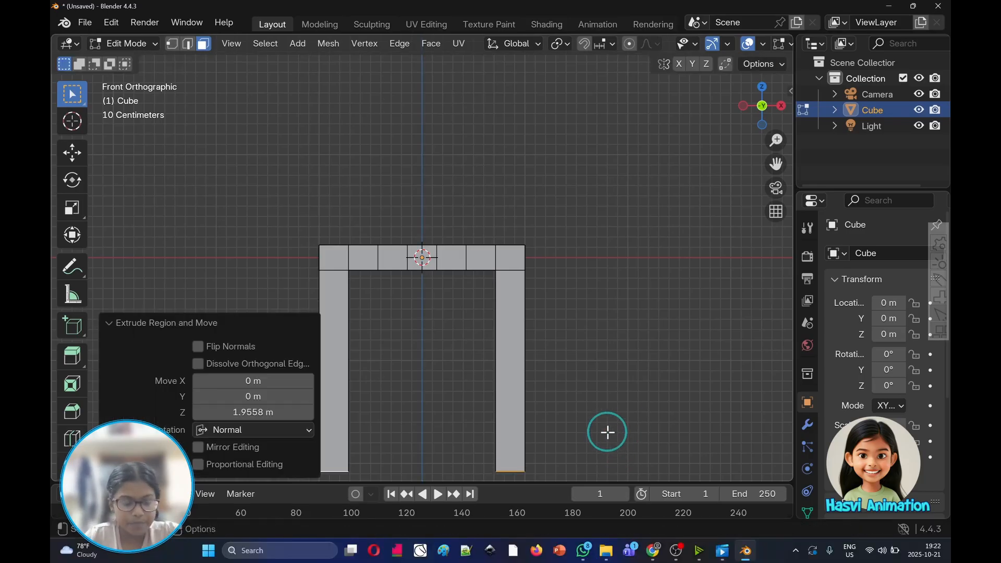
- Scale the four leg-end faces outward together so the legs splay, and clear the selection
key(s)
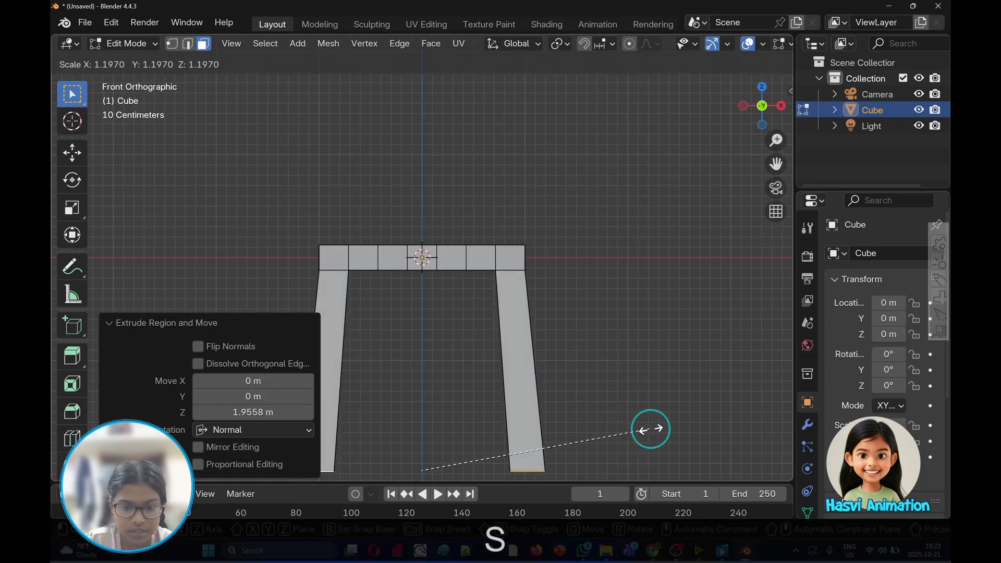
click(683, 427)
middle_drag(684, 427, 589, 241)
click(589, 241)
- Select the full row of seven top faces along the seat's +X edge as the base for a backrest
middle_drag(608, 208, 483, 282)
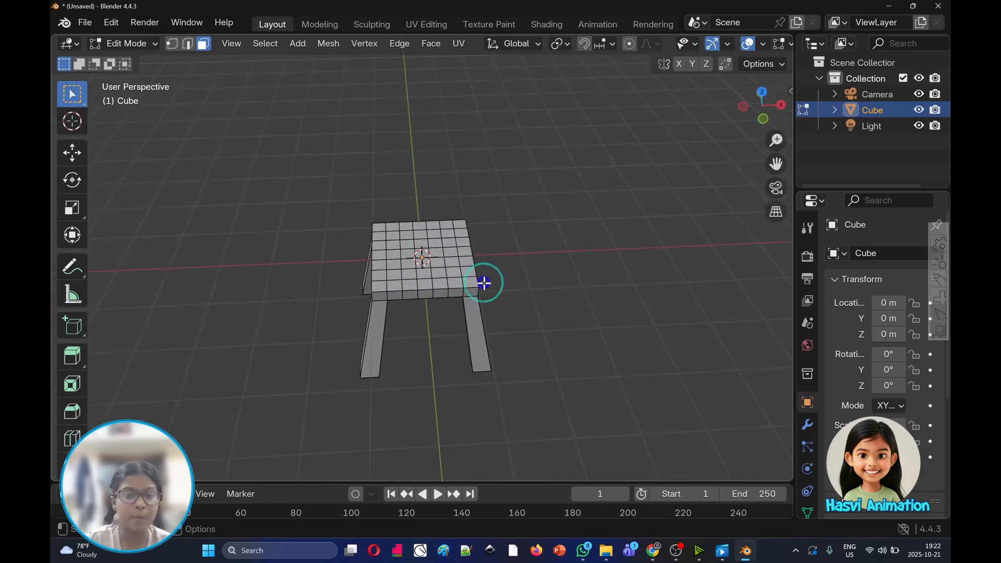
scroll(385, 215, up, 3)
middle_drag(345, 199, 349, 212)
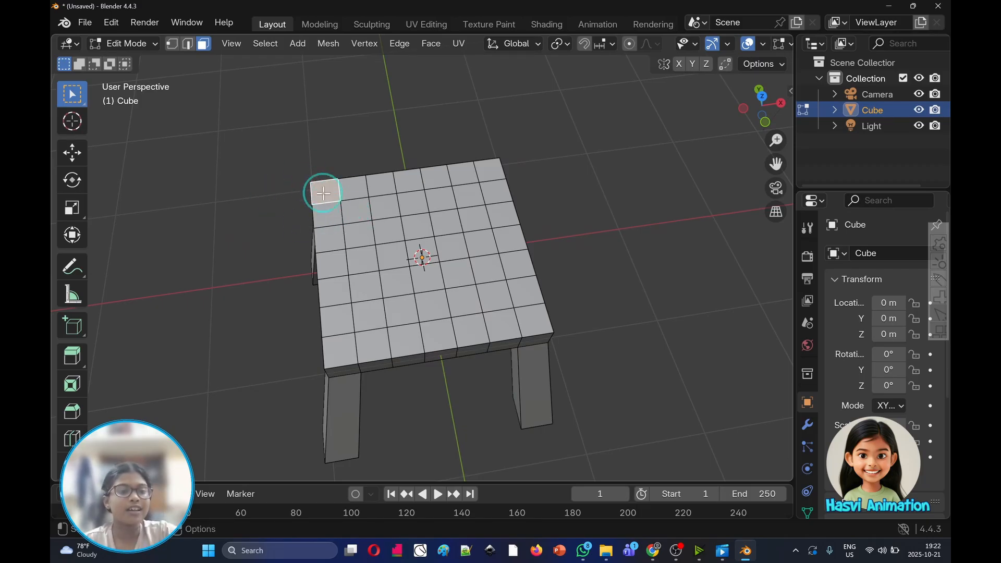
click(332, 191)
middle_drag(332, 192, 561, 290)
ctrl+click(552, 288)
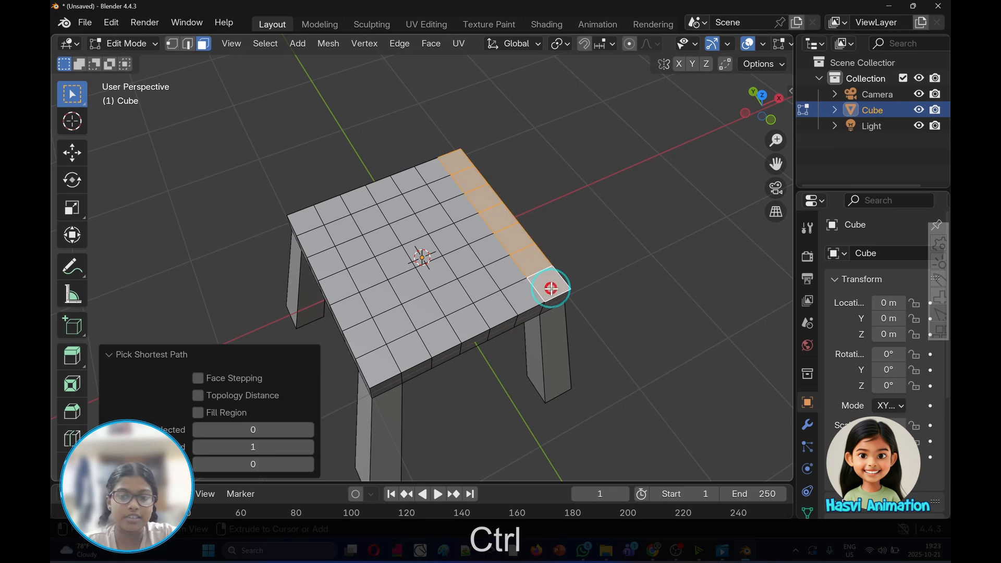
middle_drag(541, 196, 626, 180)
middle_drag(333, 181, 438, 193)
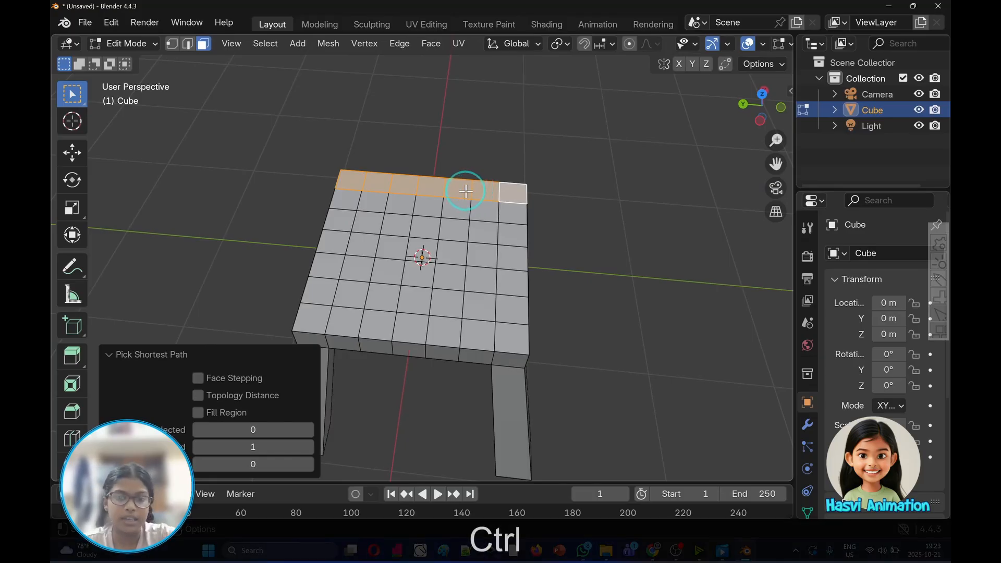
key(e)
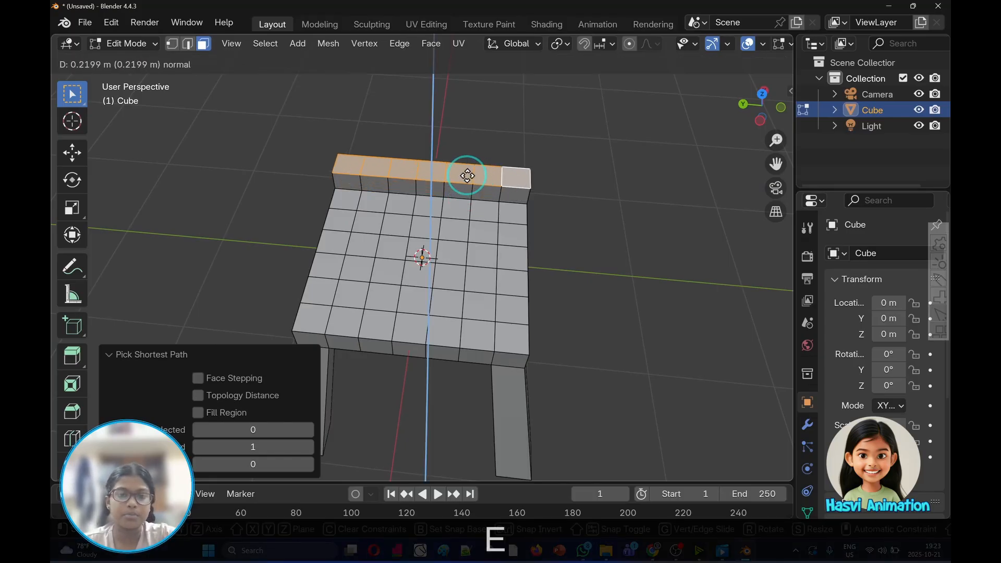
click(469, 188)
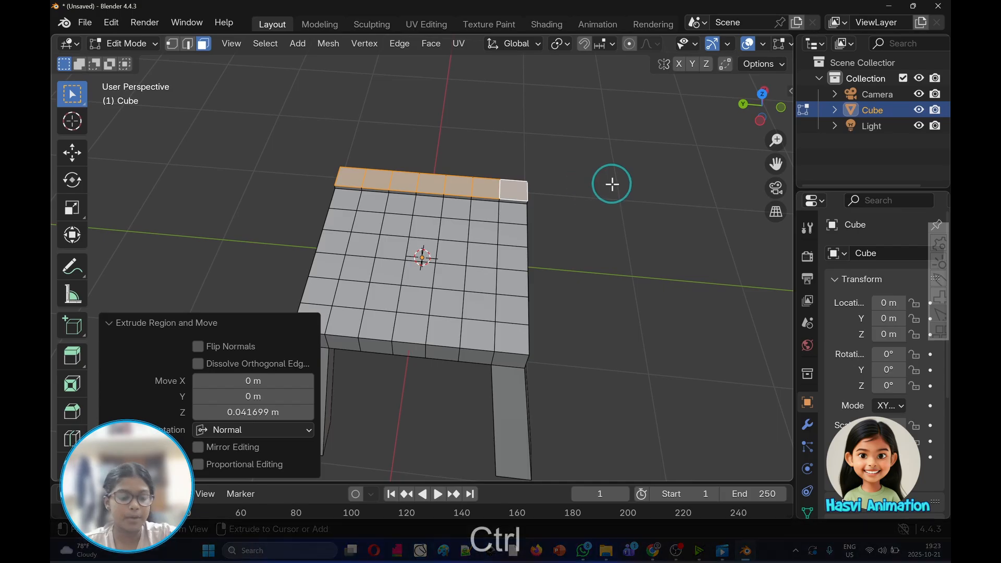
key(ctrl+z)
- Extrude the selected row of seat faces upward about 2.42 m in the left orthographic view to form the backrest
middle_drag(610, 183, 726, 138)
click(765, 113)
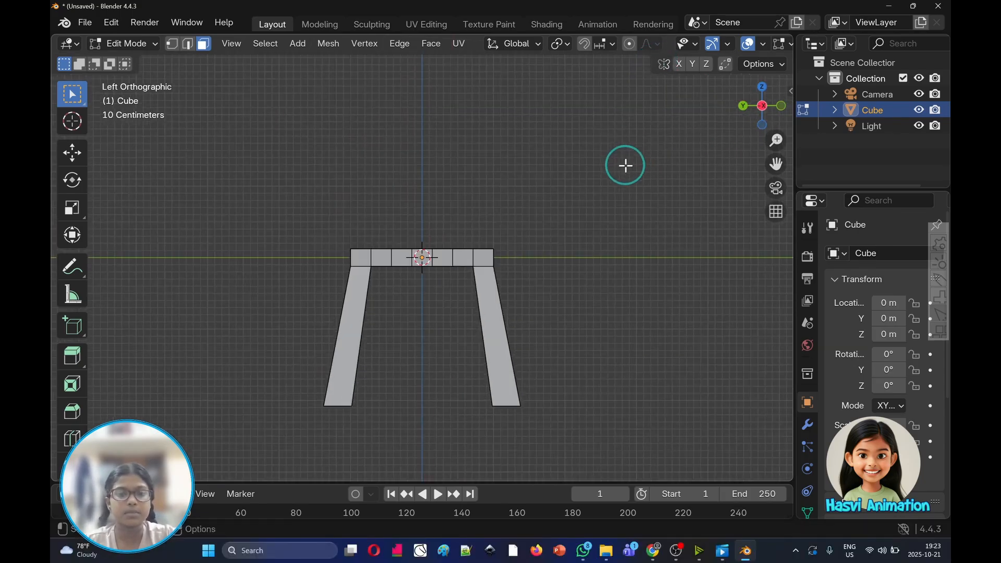
key(e)
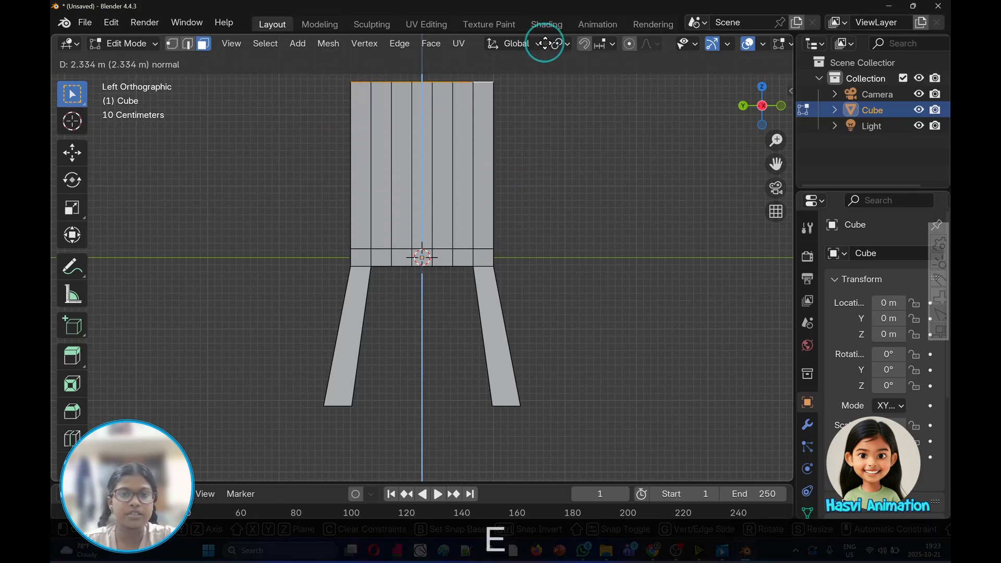
click(546, 40)
- Move the backrest's top faces about 0.375 m along the X axis to tilt the backrest away from the seat
middle_drag(543, 123, 385, 215)
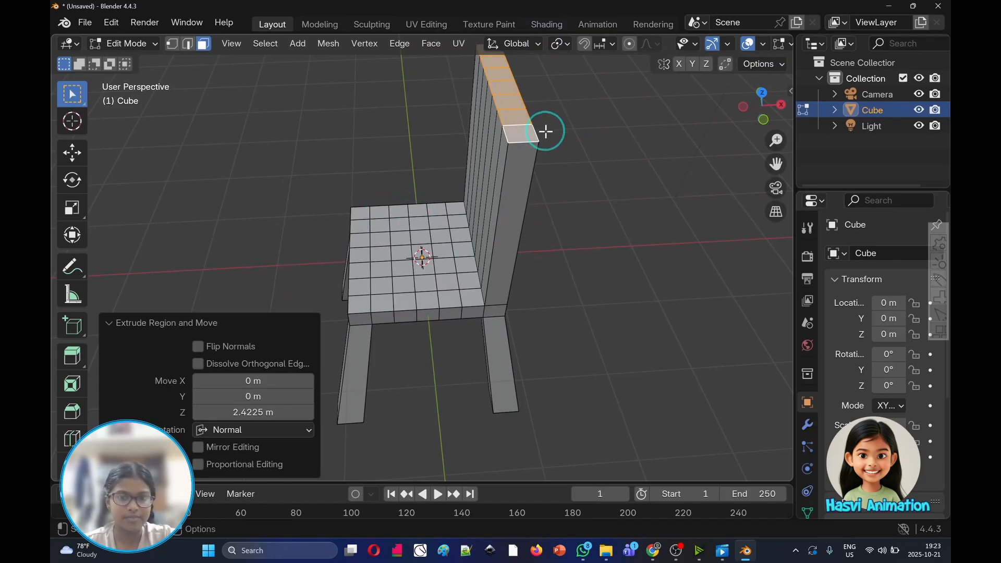
key(g)
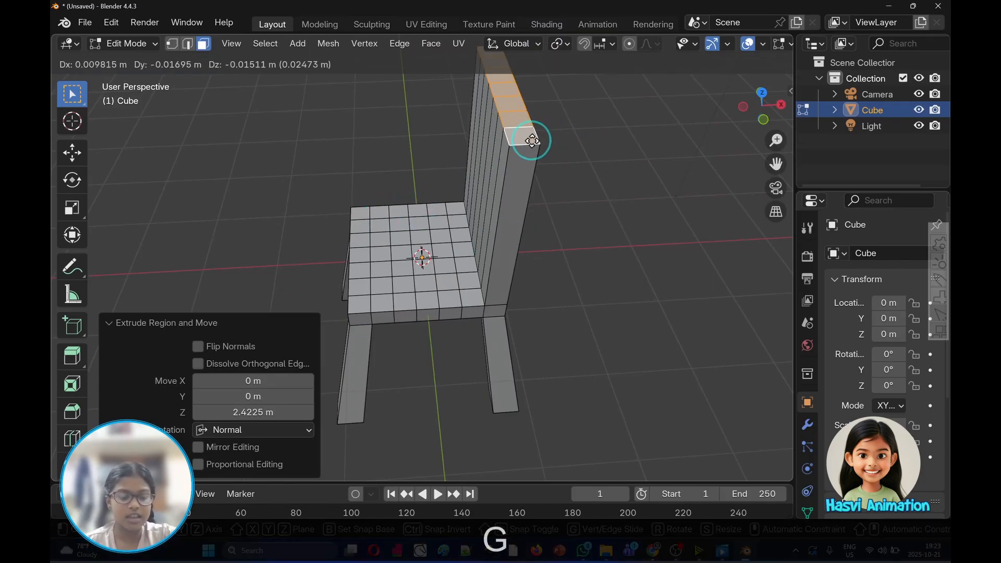
key(x)
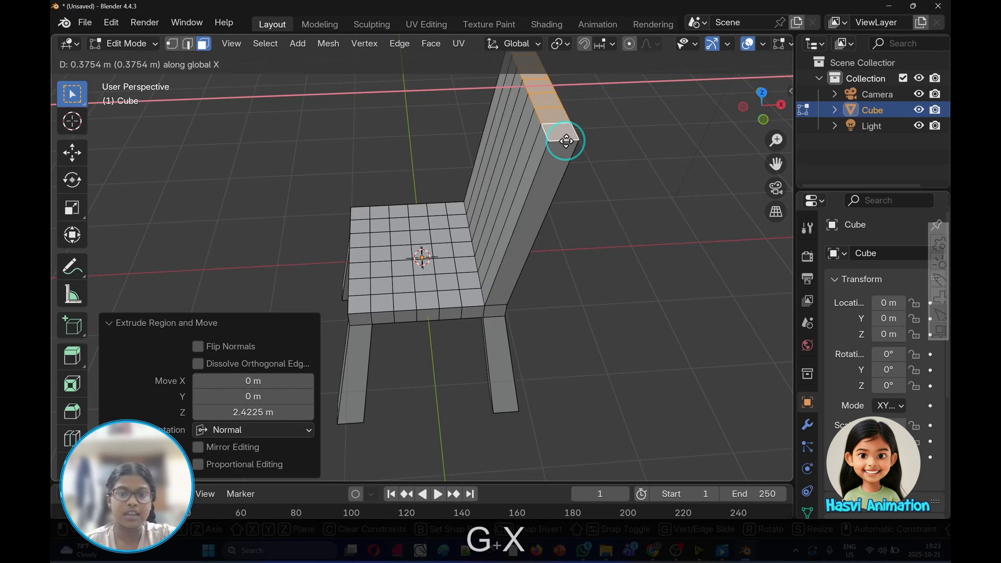
click(567, 141)
middle_drag(655, 179, 455, 140)
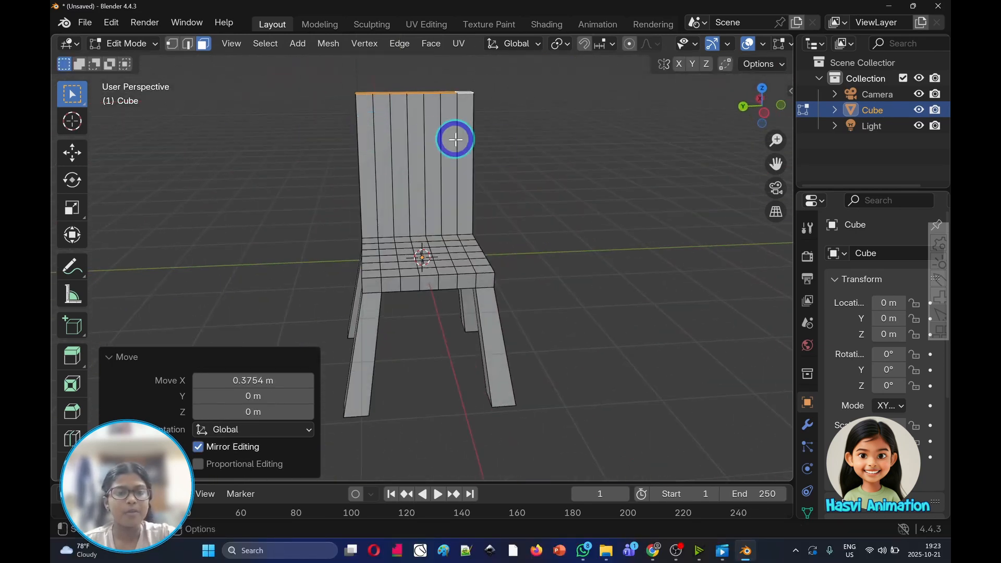
- Select both the front and rear faces of the backrest strip second from the +Y side
scroll(522, 154, up, 2)
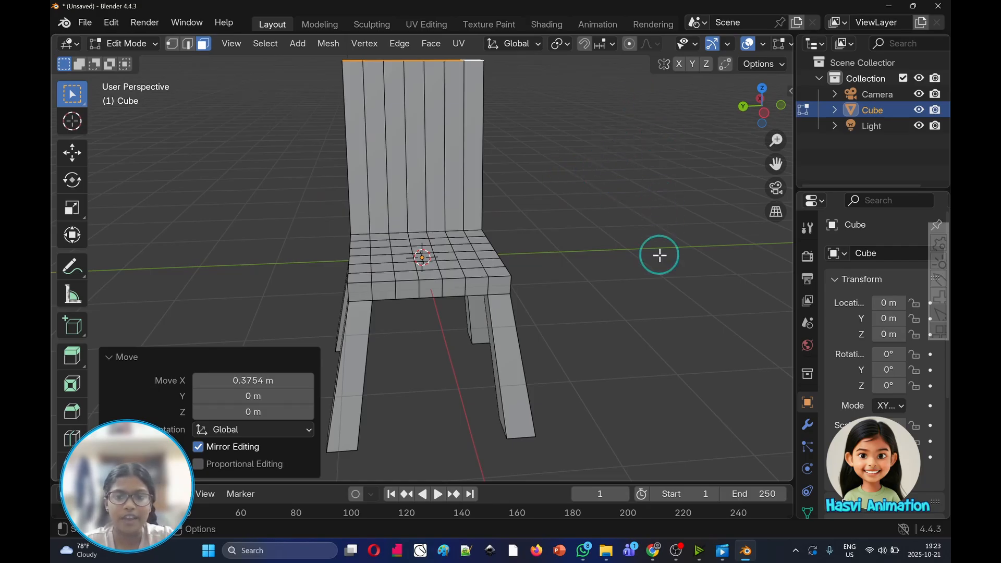
click(378, 112)
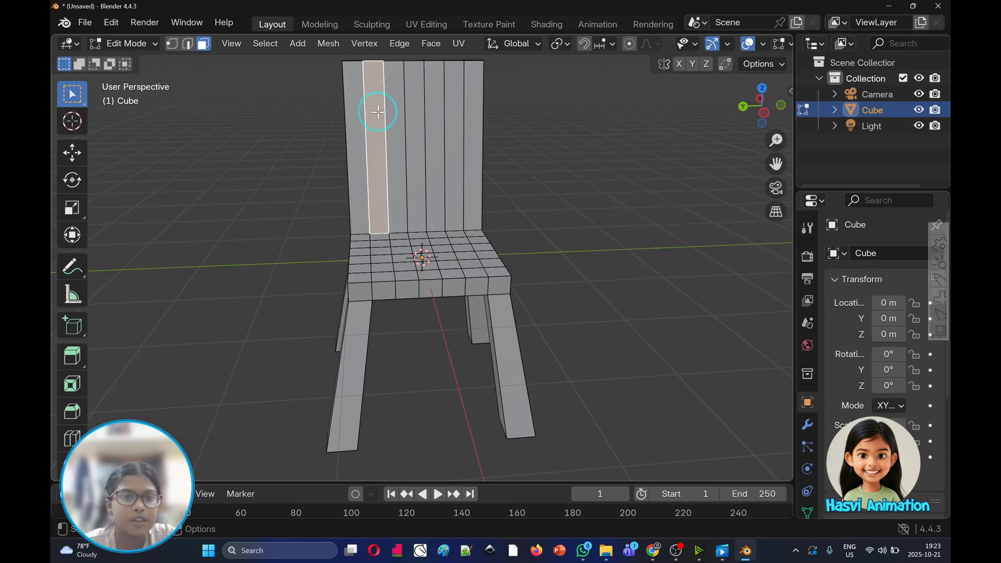
middle_drag(378, 112, 603, 125)
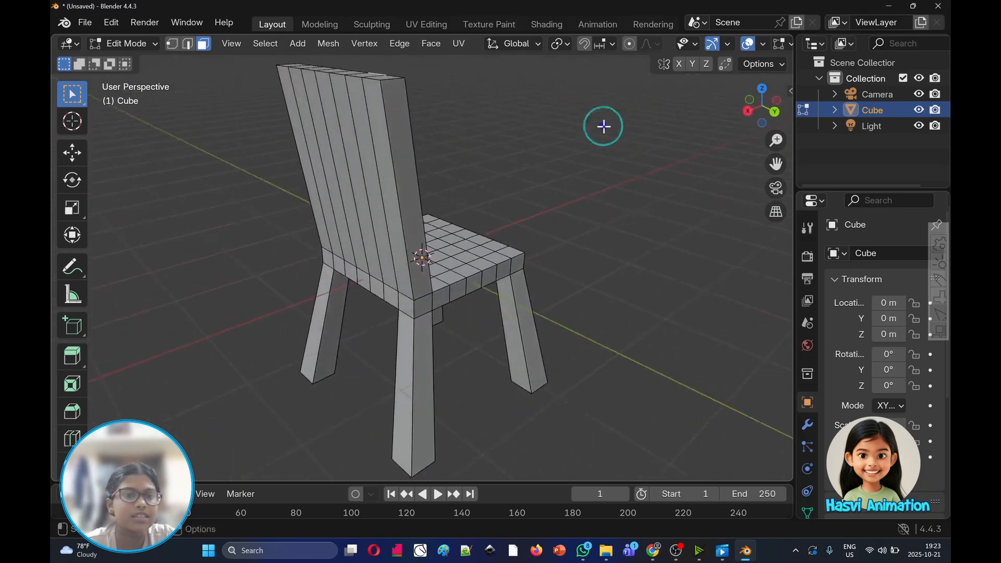
shift+click(362, 125)
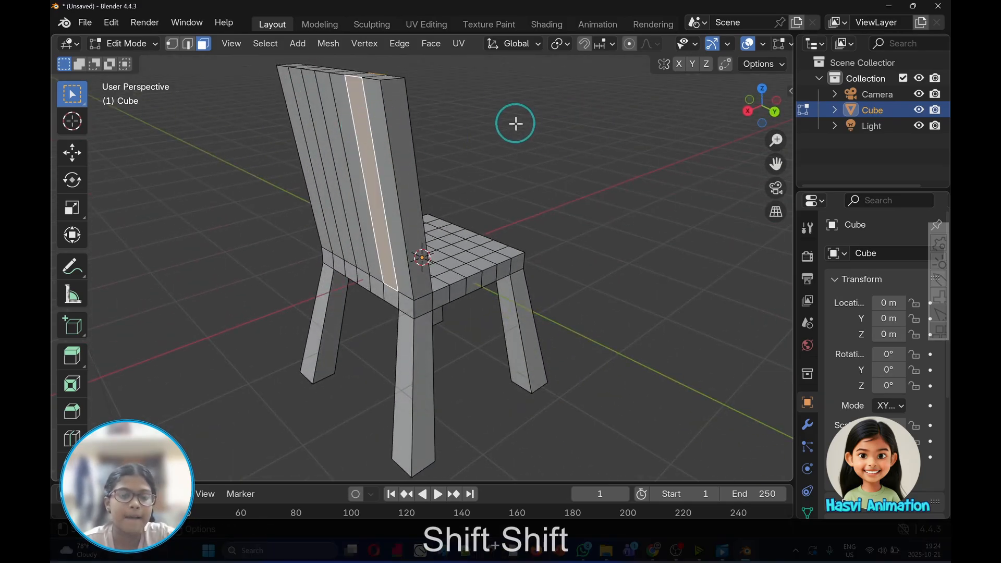
middle_drag(516, 123, 293, 123)
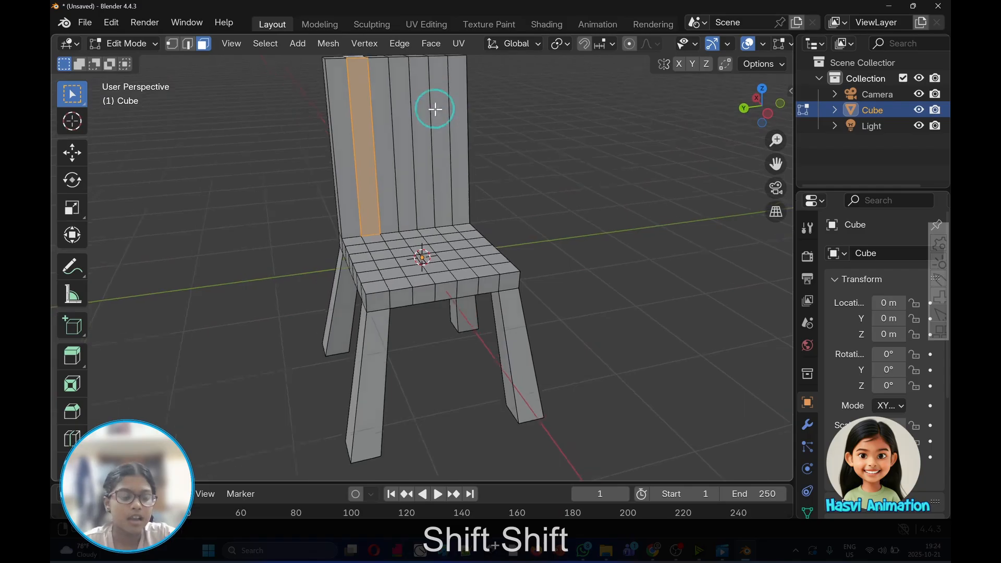
middle_drag(435, 108, 380, 108)
- Try deleting the selected front and rear faces of the backrest strip, and undo the deletion
key(x)
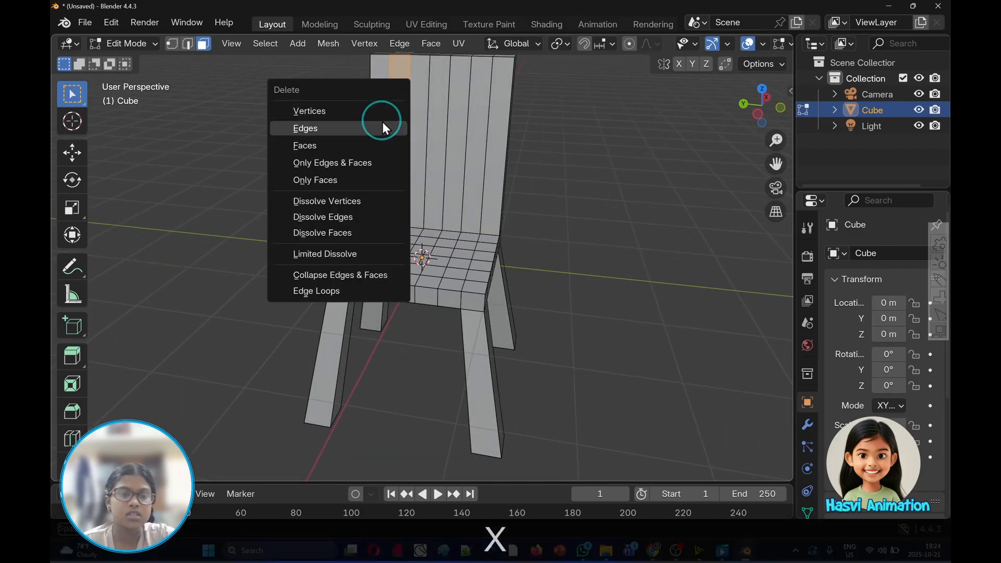
click(383, 145)
middle_drag(454, 141, 418, 161)
mouse_move(342, 156)
middle_down()
mouse_move(250, 168)
mouse_move(351, 148)
middle_up()
middle_drag(497, 145, 507, 121)
key(ctrl)
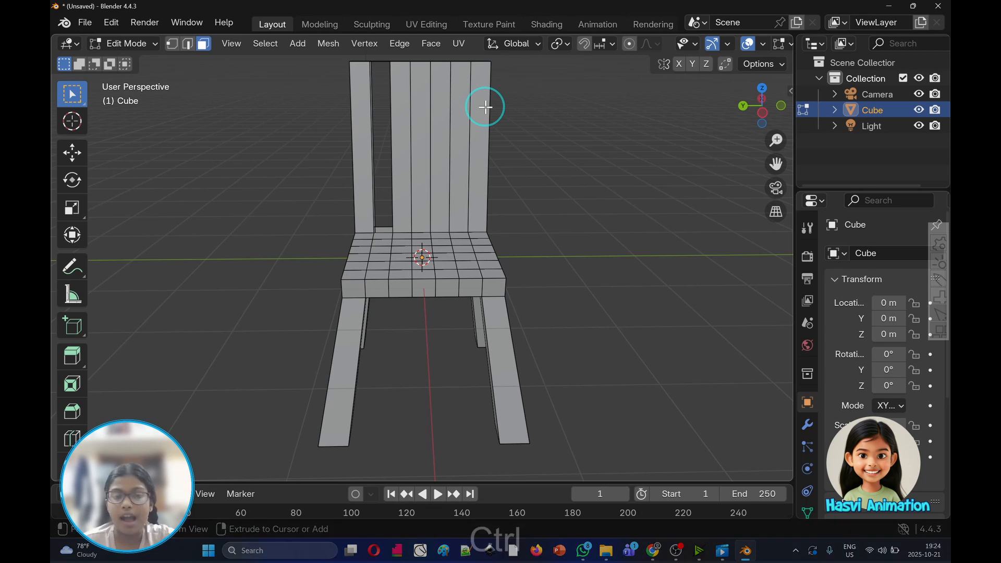
key(ctrl+z)
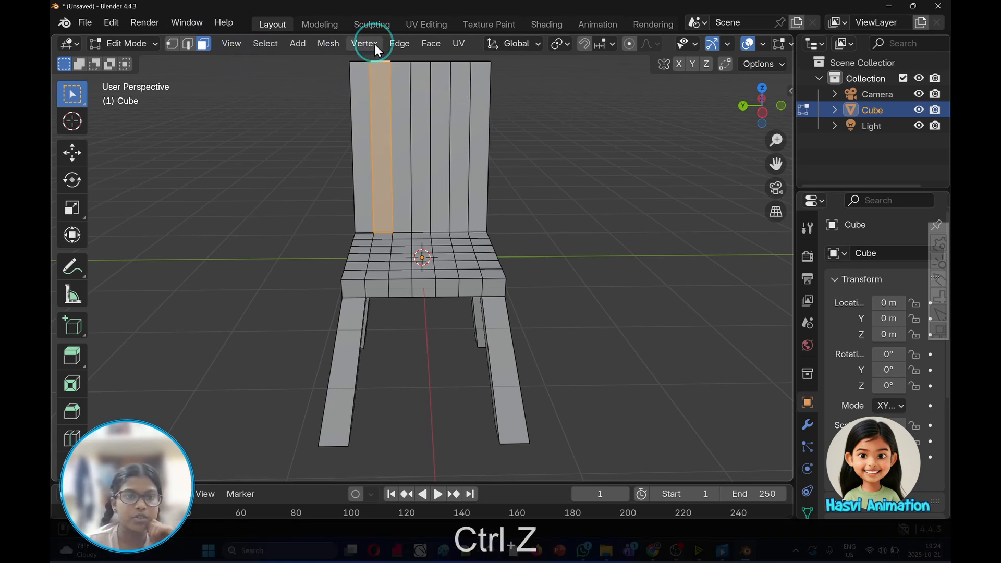
- Apply Bridge Edge Loops to the selected front and rear strip faces to cut a walled slot through the backrest
click(399, 45)
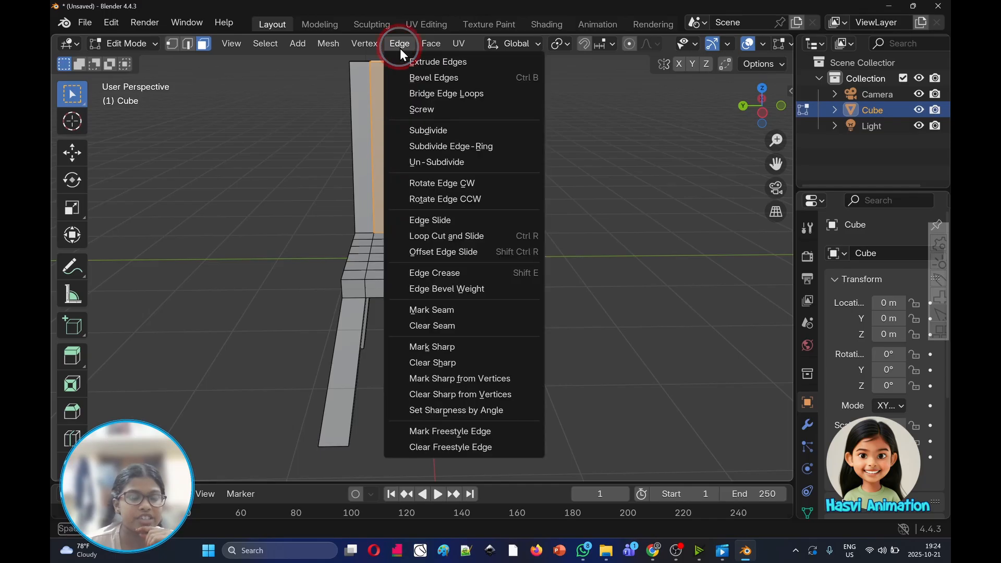
click(435, 93)
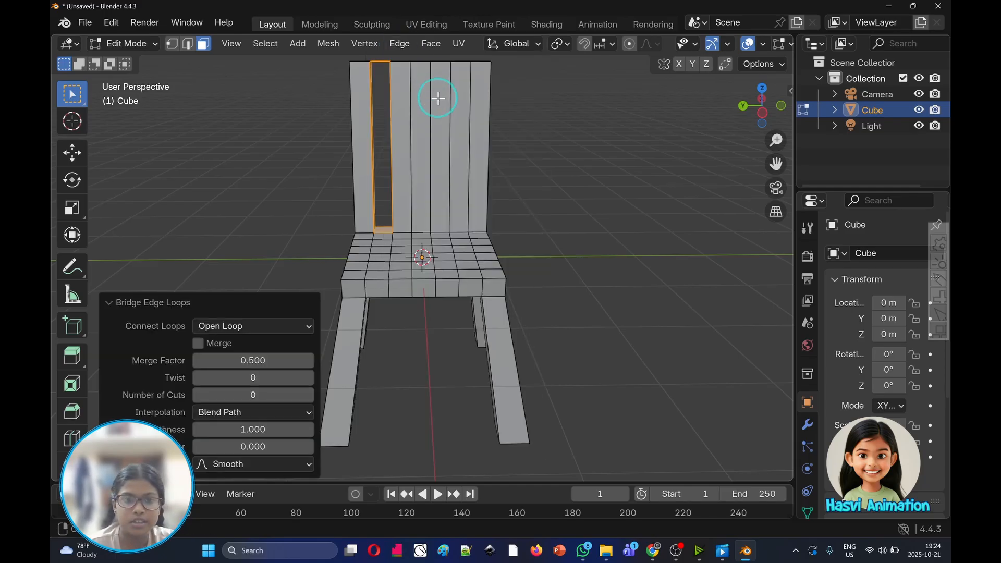
middle_drag(438, 98, 449, 143)
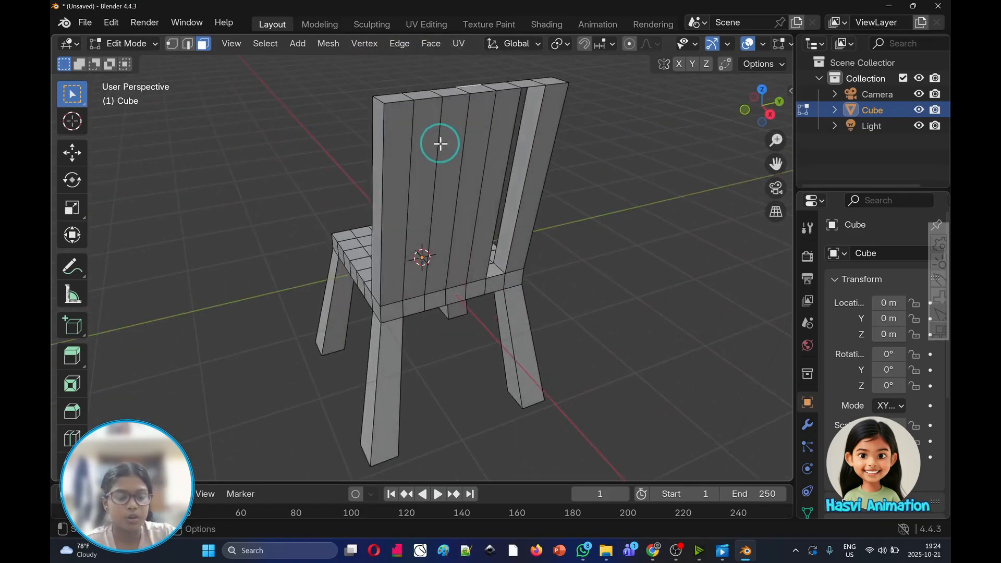
- Cut a slot through the backrest's middle strip by bridging its front and rear faces, and clear the selection
shift+click(477, 142)
middle_drag(518, 118, 565, 139)
click(406, 47)
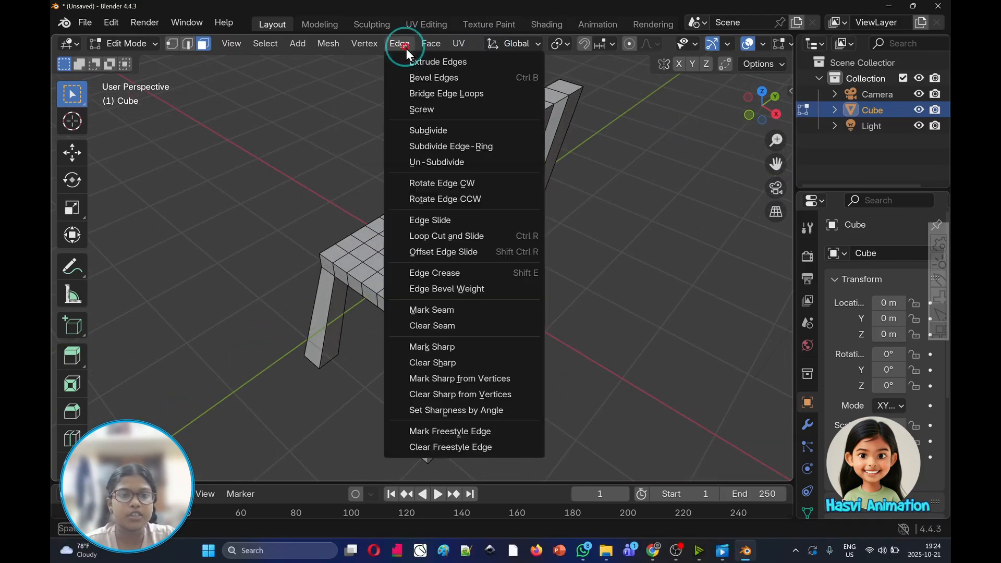
click(421, 88)
middle_drag(521, 142, 648, 181)
key(alt+a)
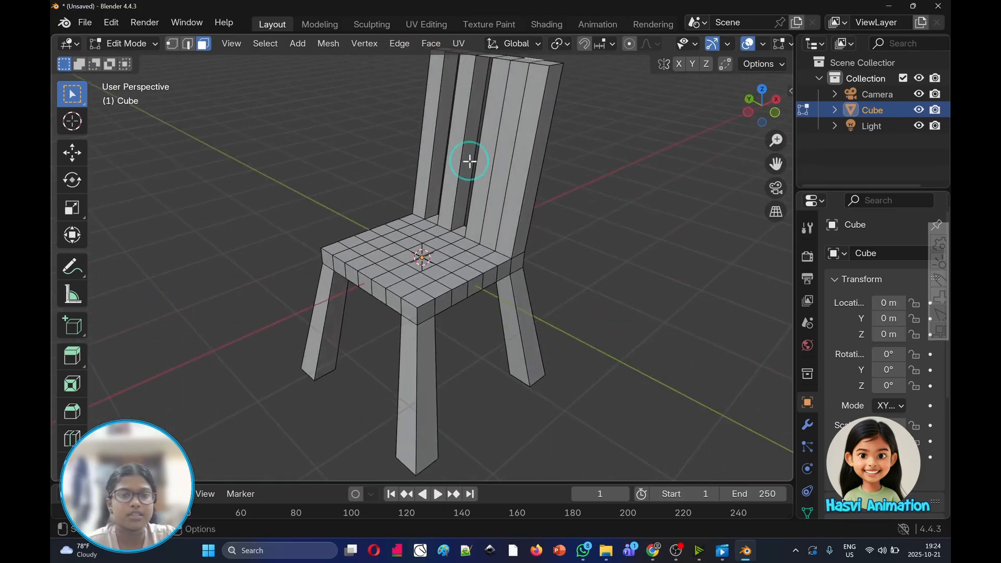
- Bridge the front and rear faces of the strip second from the -Y side into a third backrest slot, and deselect
shift+click(503, 126)
click(400, 43)
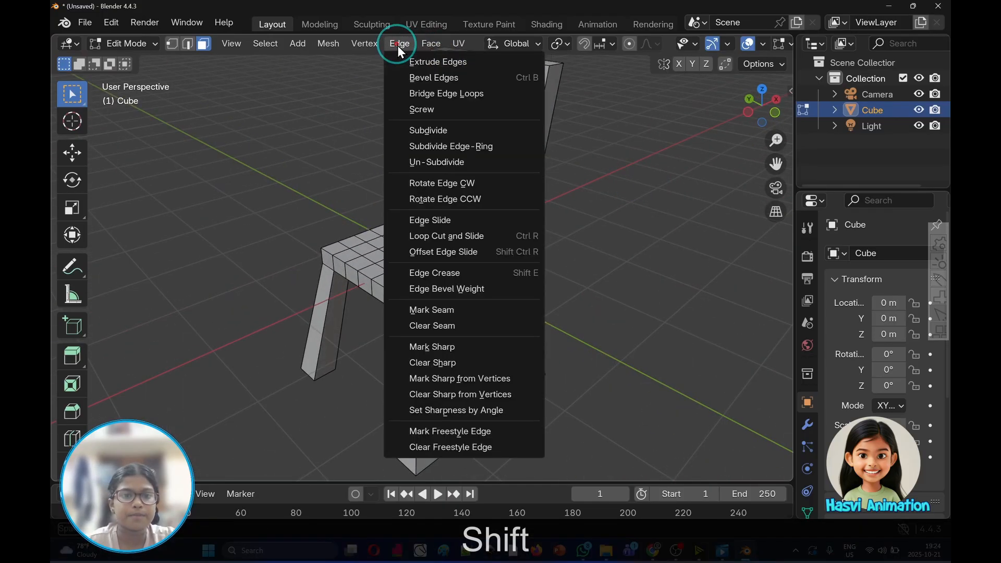
click(442, 95)
middle_drag(651, 130, 731, 132)
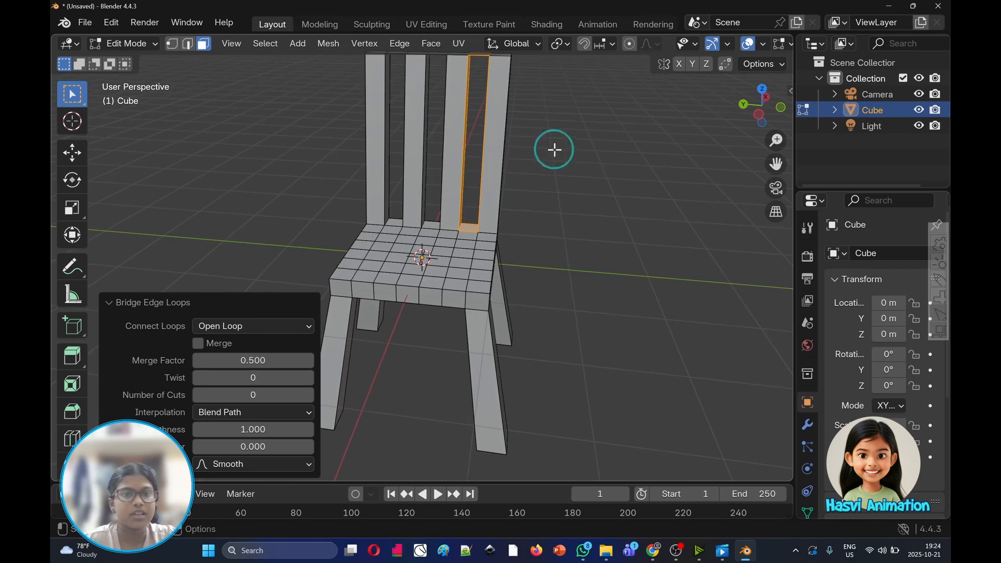
click(577, 145)
- Try to select the backrest's top faces one by one along its whole width
middle_drag(577, 146, 558, 201)
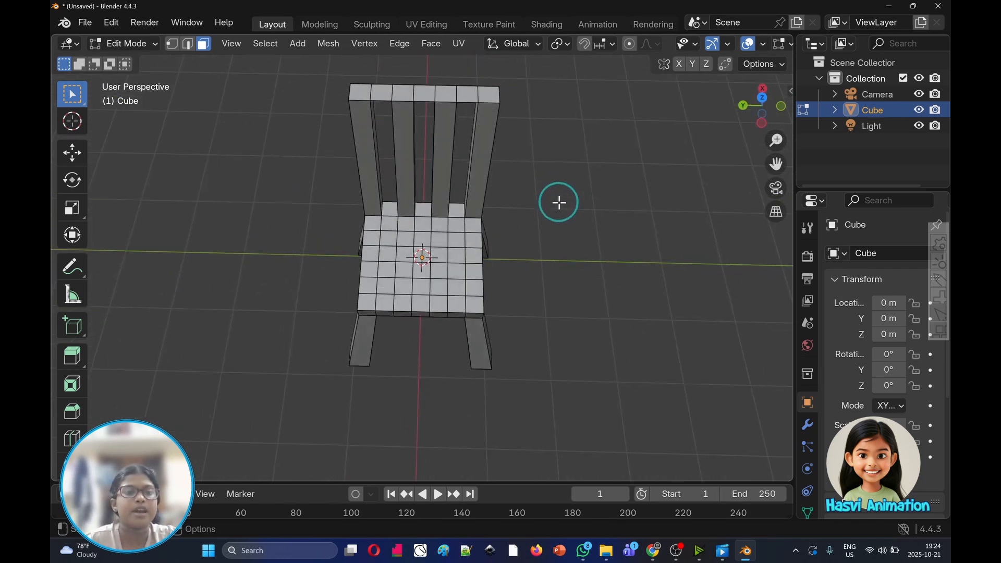
click(366, 91)
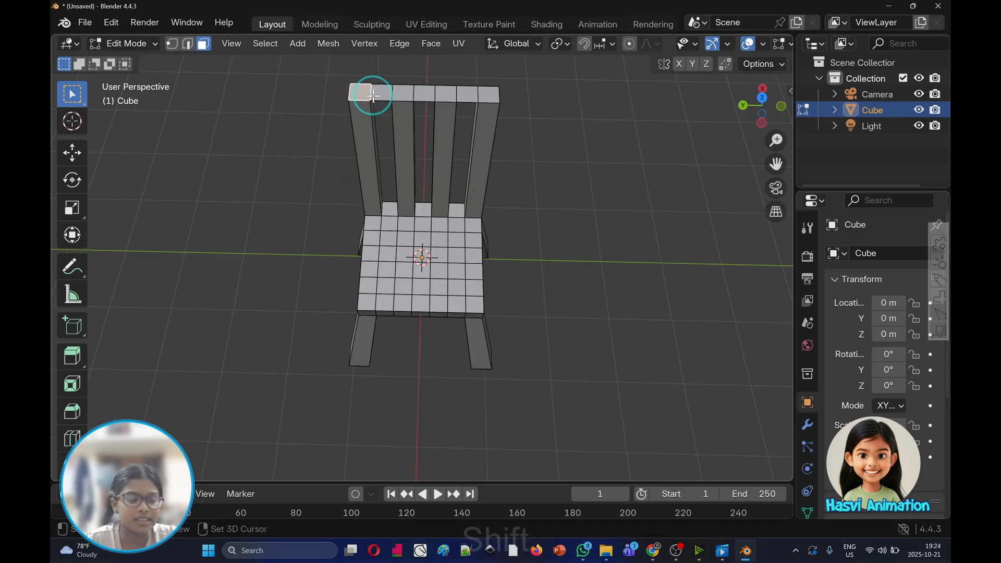
shift+click(389, 94)
shift+click(404, 94)
shift+click(423, 95)
shift+click(446, 95)
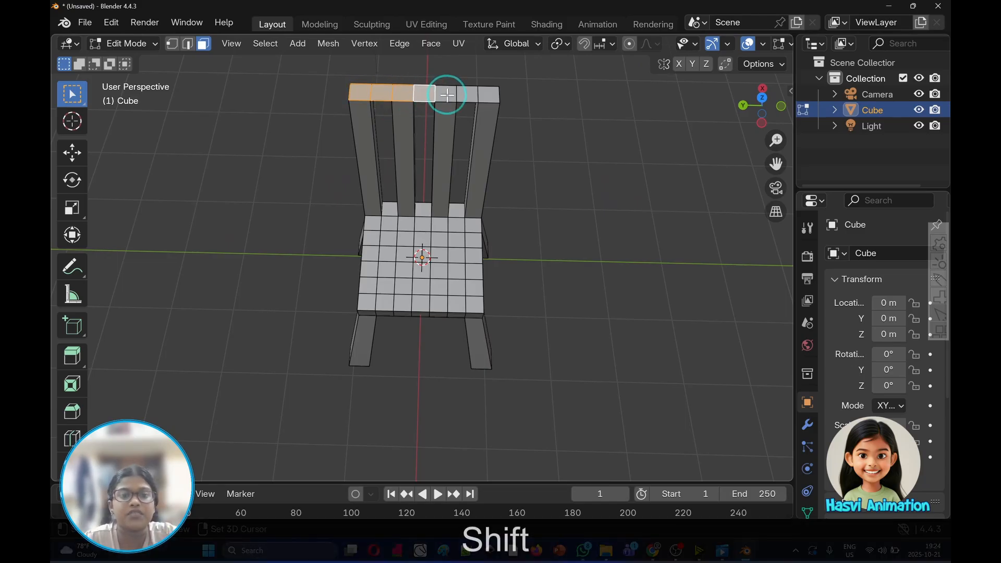
shift+click(466, 95)
click(489, 96)
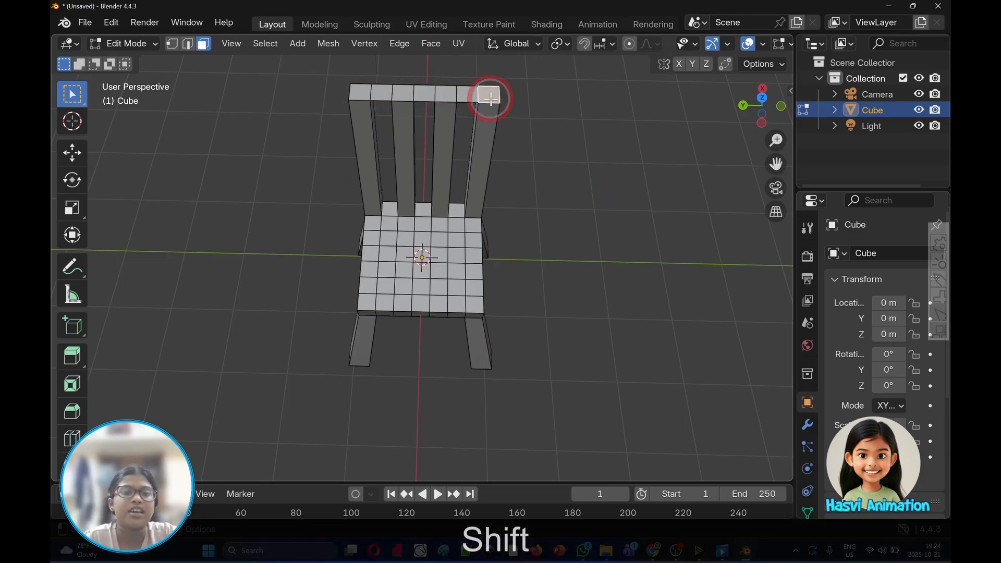
- Select the full row of top faces across the backrest as a shortest path and extrude it upward about 0.26 m
click(360, 93)
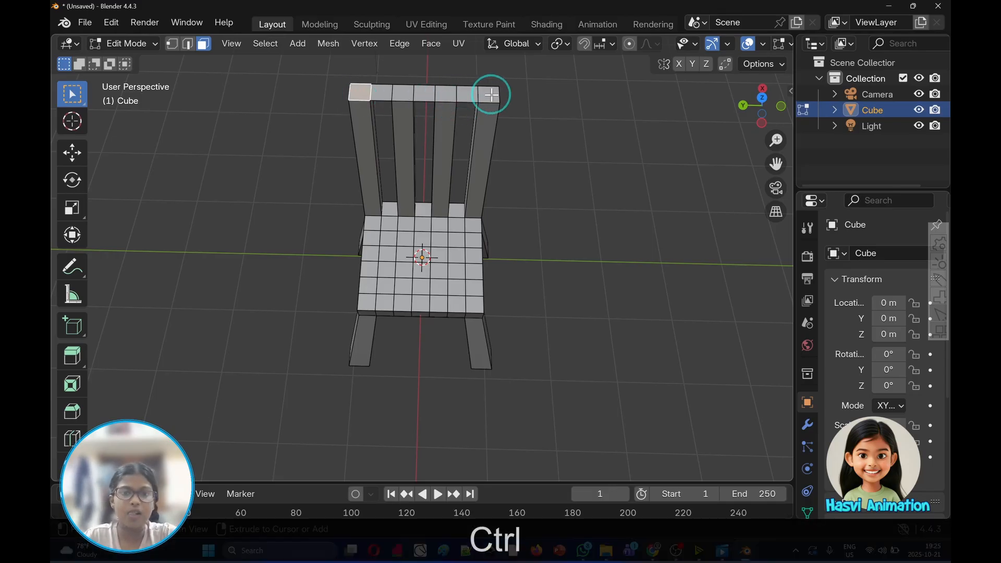
ctrl+click(492, 95)
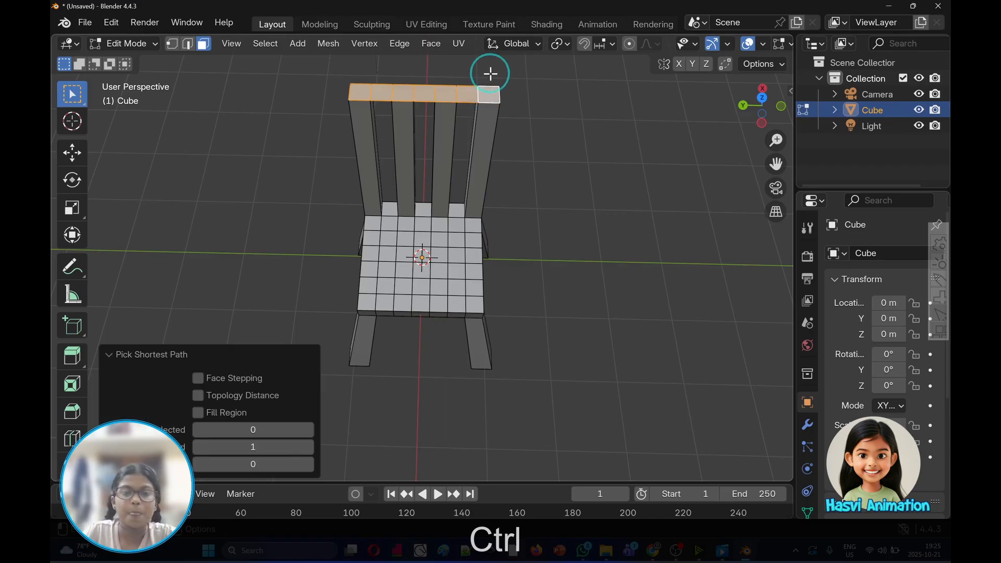
middle_drag(480, 98, 486, 36)
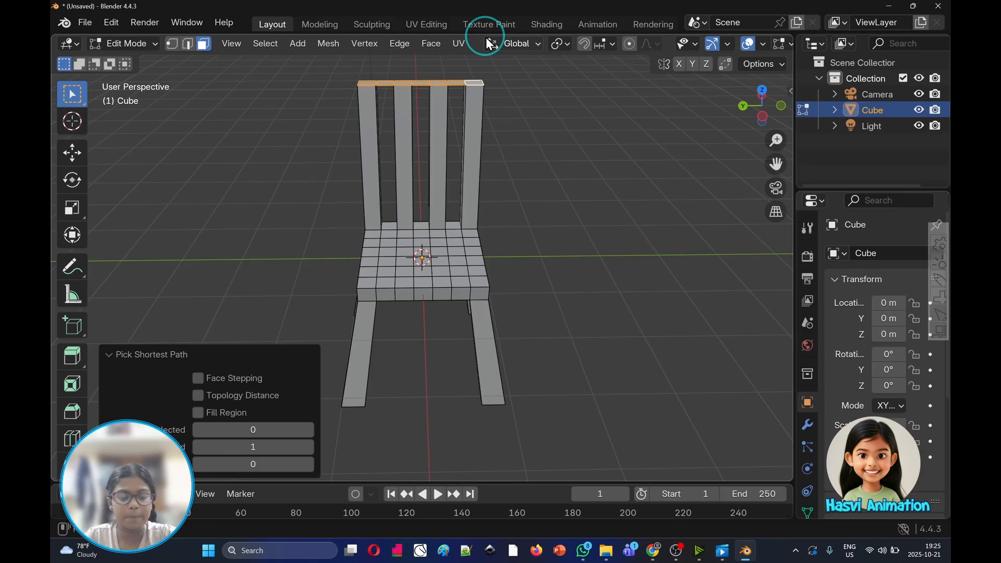
key(e)
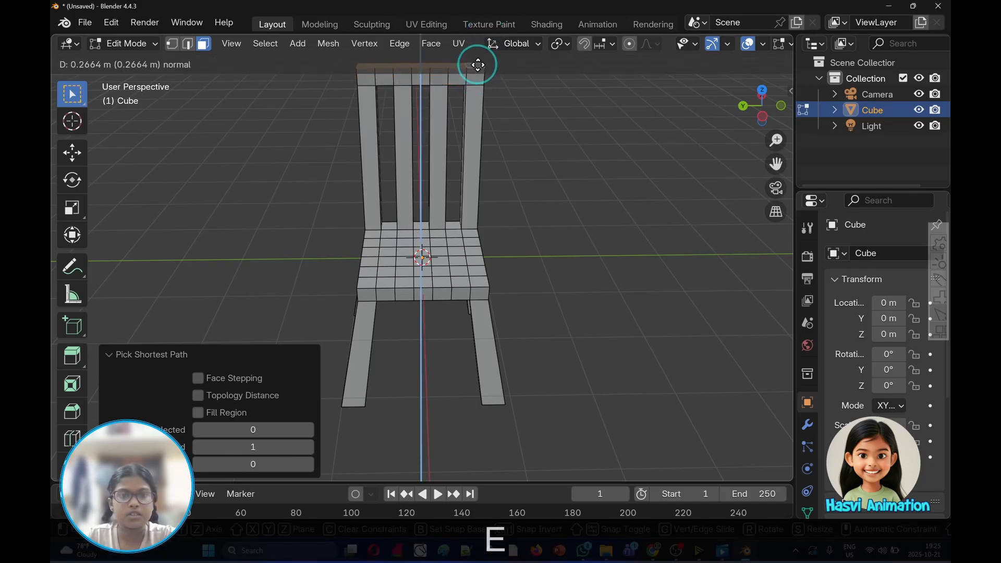
click(478, 65)
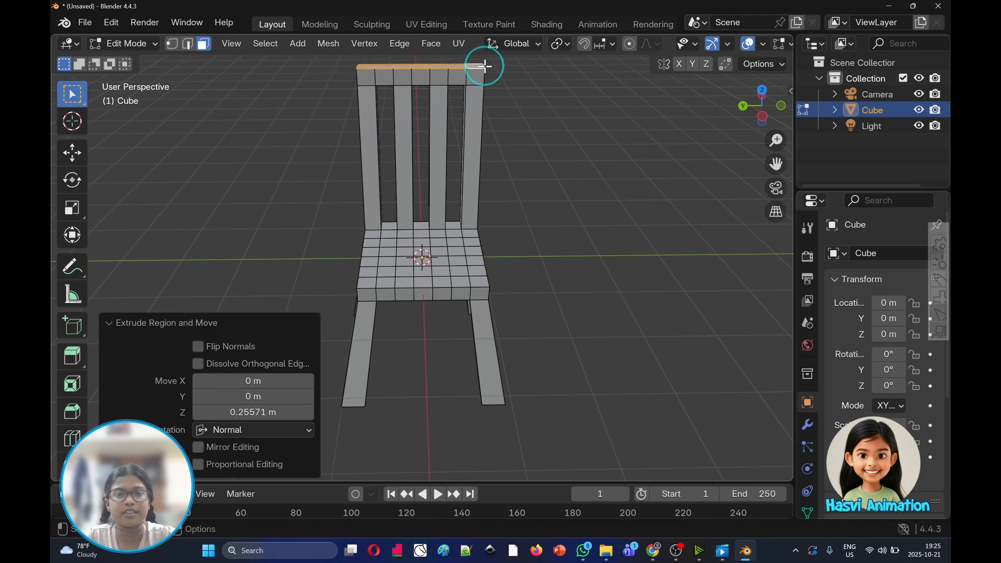
- Scale the extruded top faces along Y by about 1.3 into a flared top rail, and clear the selection
key(s)
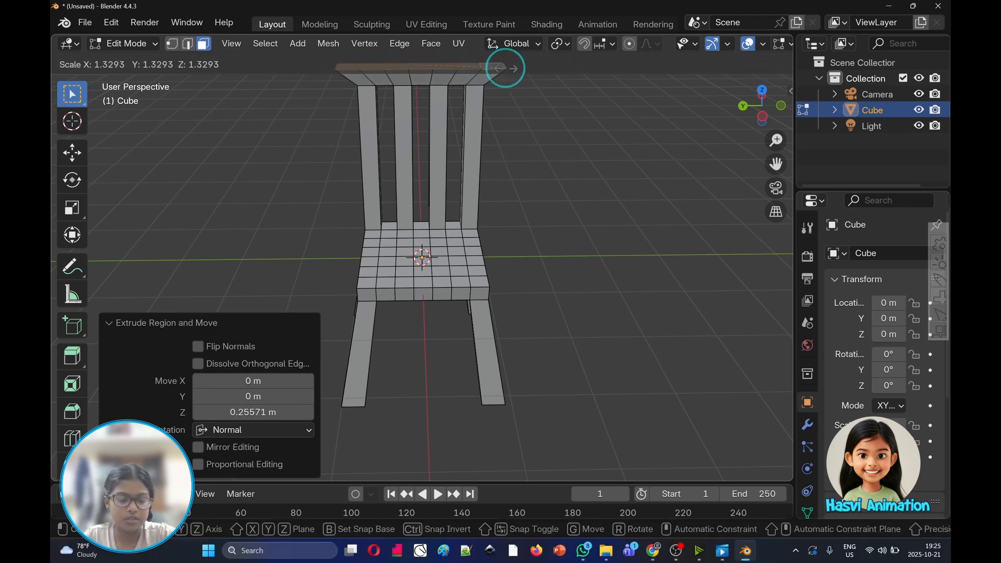
key(y)
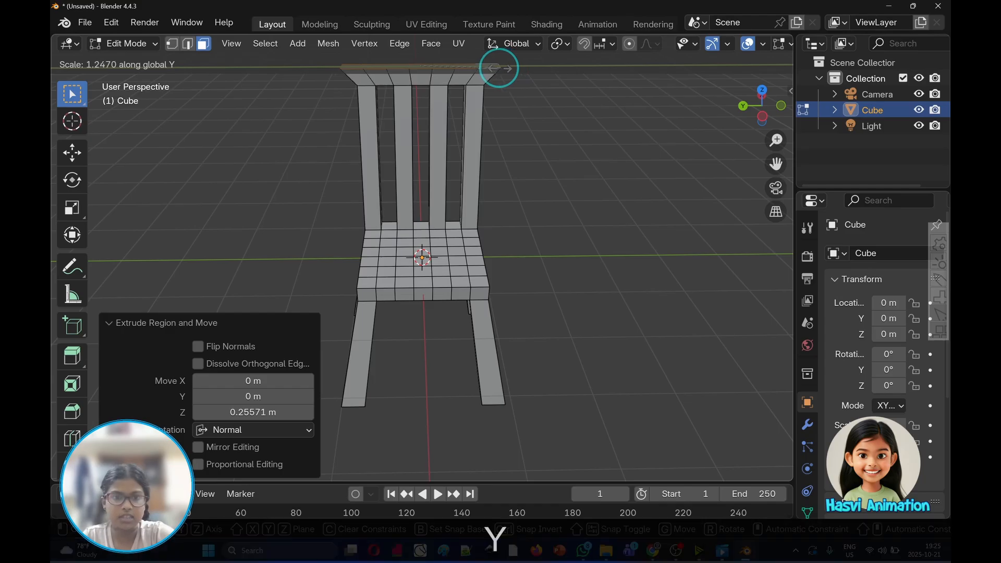
click(503, 68)
middle_drag(508, 63, 568, 139)
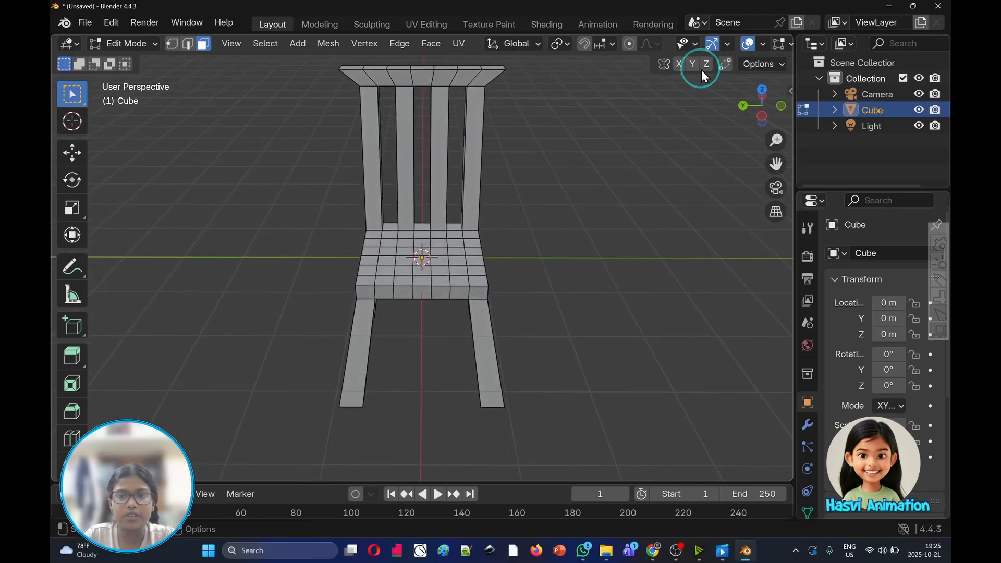
- Turn on X-ray, box-select the flared top rail, and invert the selection to the rest of the chair
middle_drag(737, 52, 638, 47)
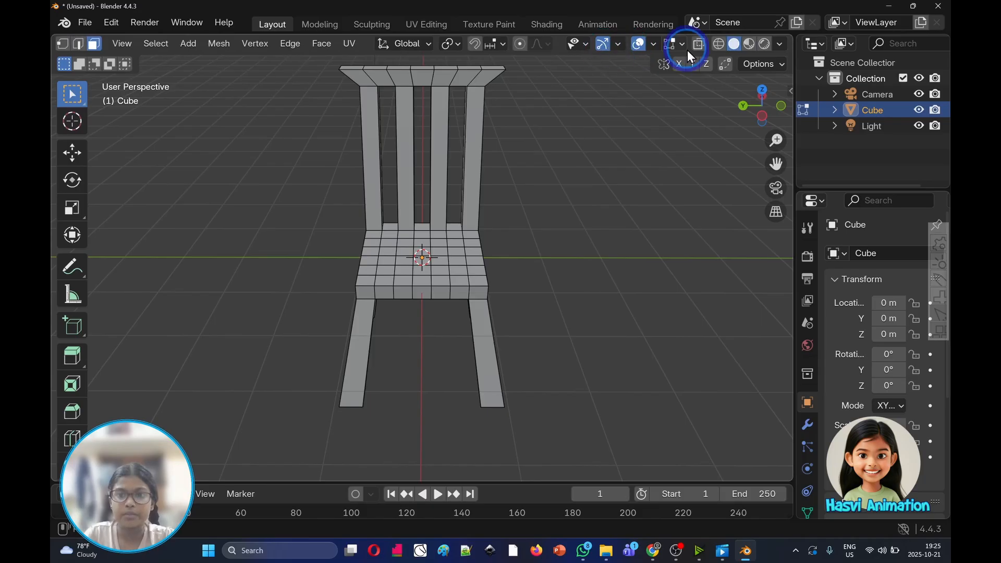
click(700, 45)
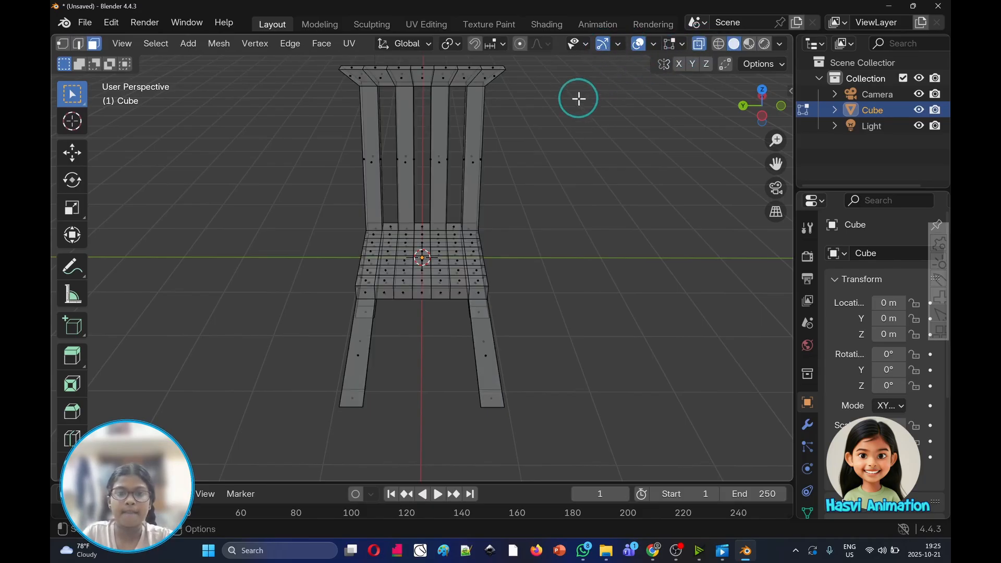
drag(304, 62, 548, 80)
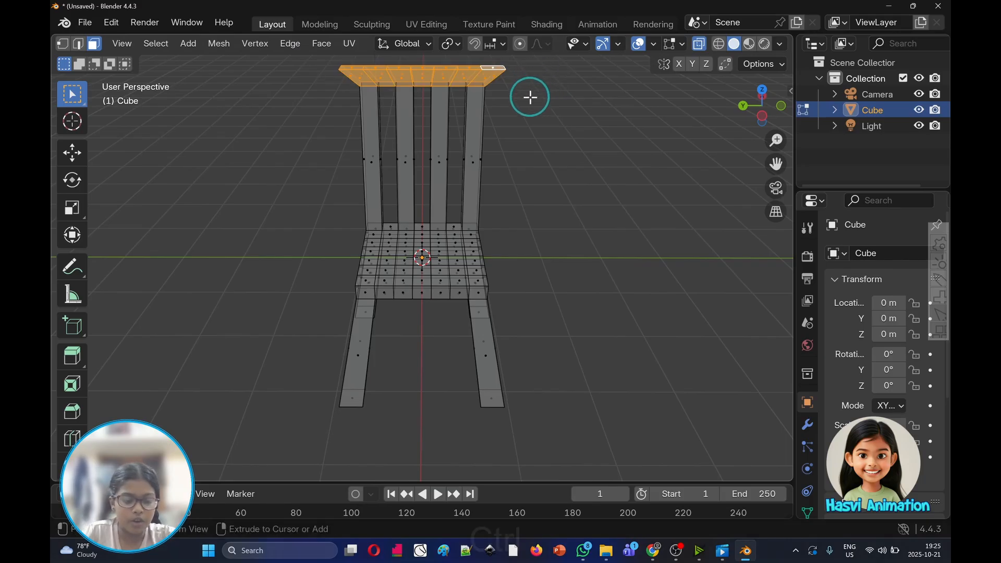
key(ctrl)
key(ctrl+i)
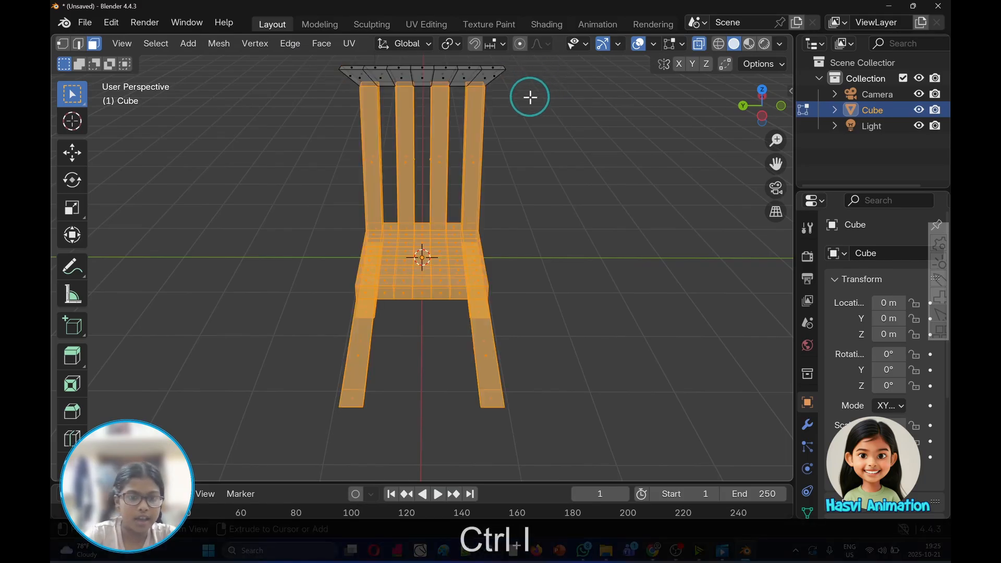
- Clear the selection, box-select the flared top rail again, and invert to everything but the rail
middle_drag(541, 90, 299, 139)
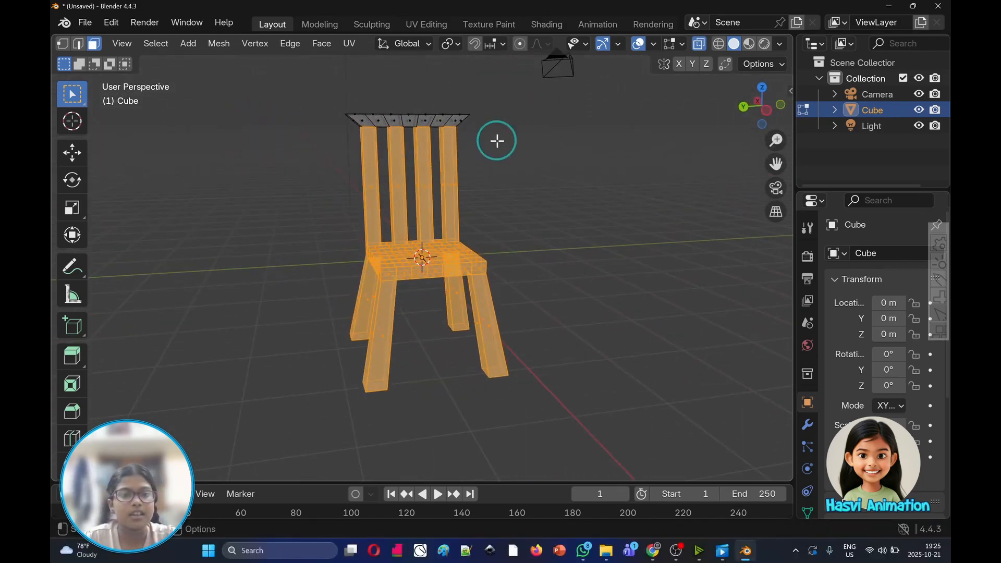
click(496, 141)
drag(276, 100, 521, 119)
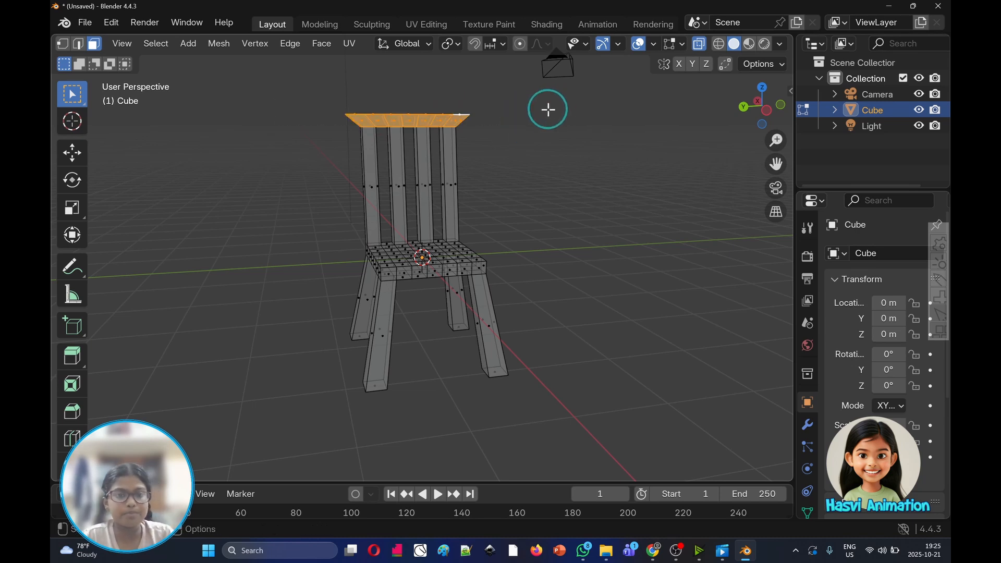
middle_drag(548, 107, 521, 111)
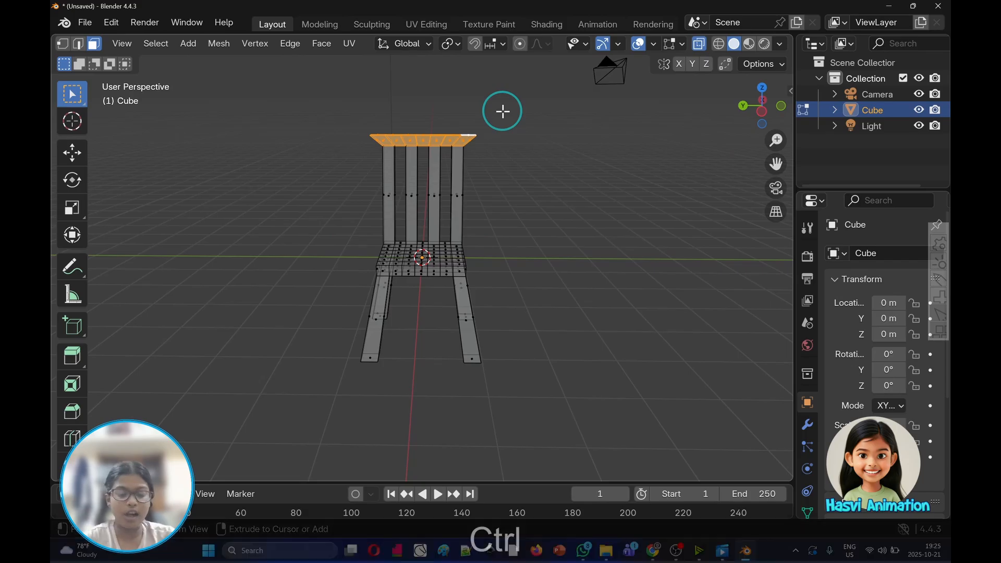
key(ctrl+i)
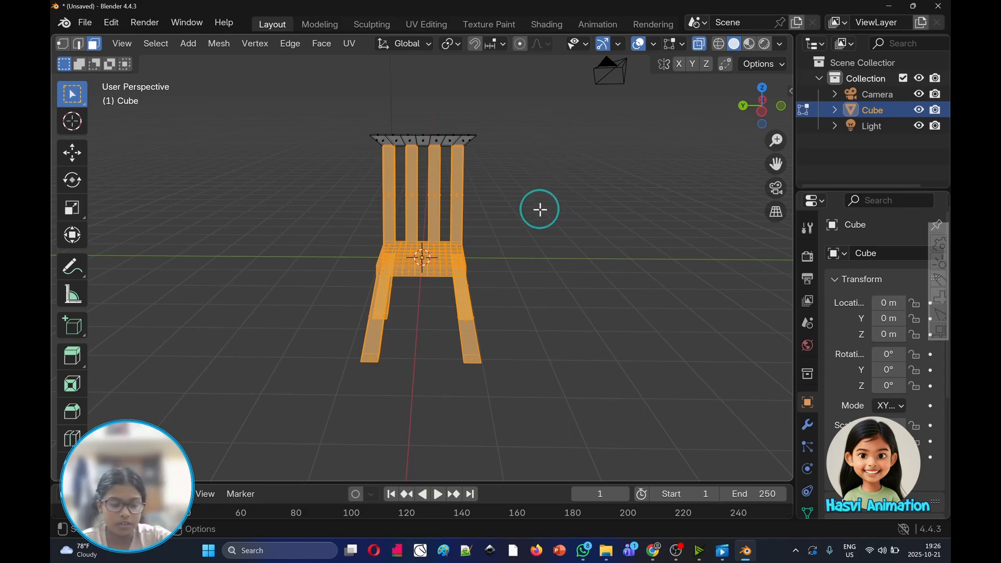
- Bevel the selected seat, slat and leg edges with a width of about 0.053 m and 3 segments
key(ctrl+b)
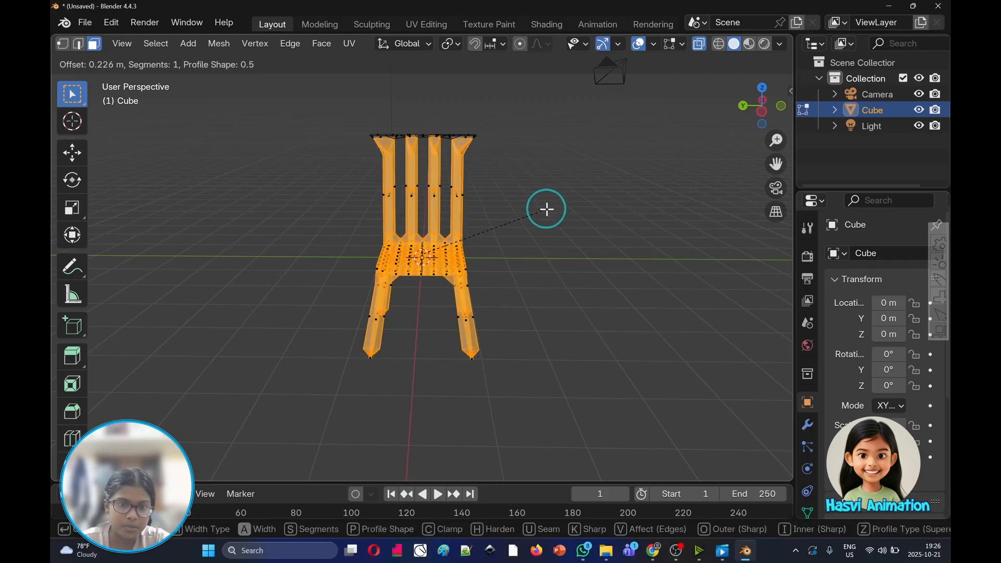
click(536, 208)
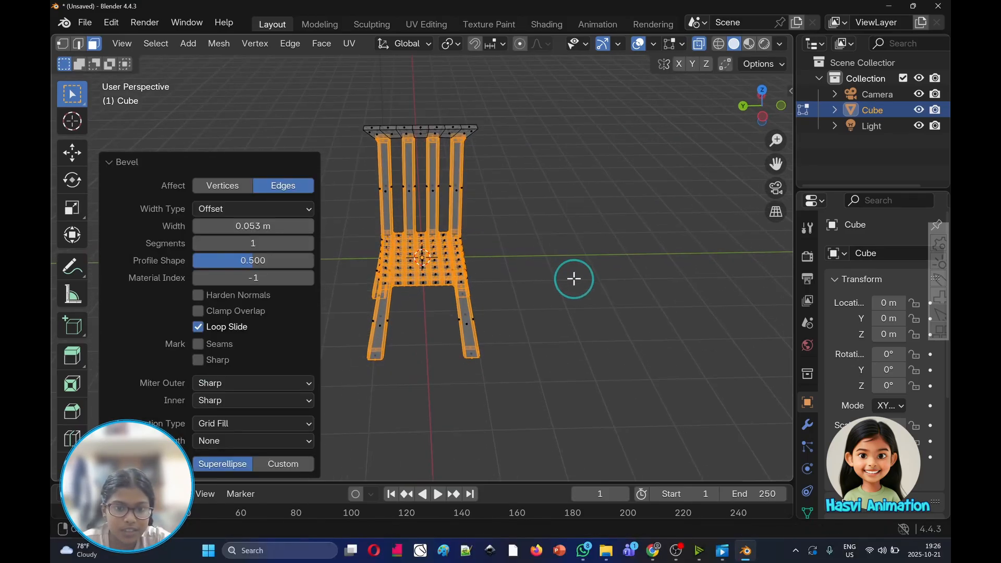
middle_drag(574, 278, 577, 243)
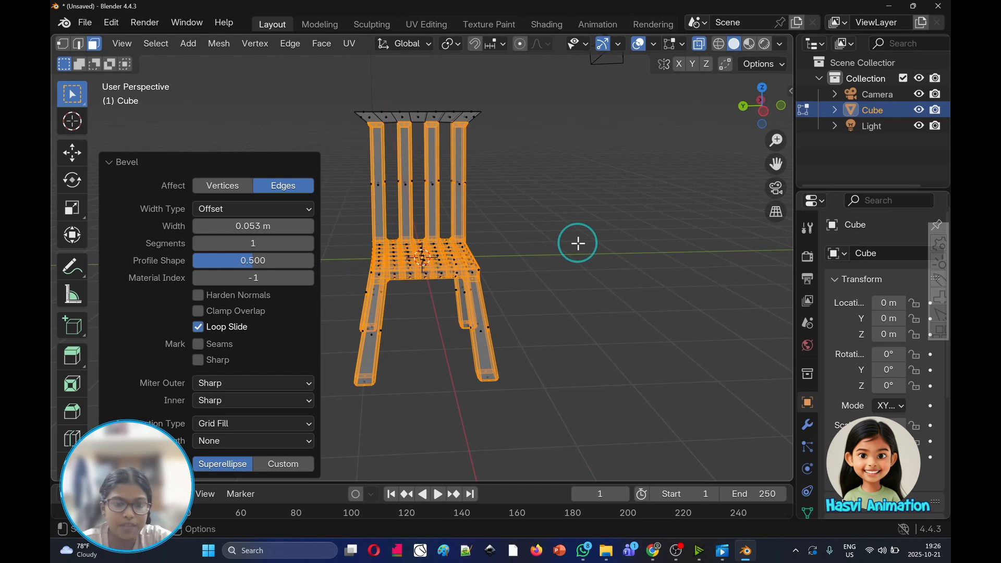
click(297, 244)
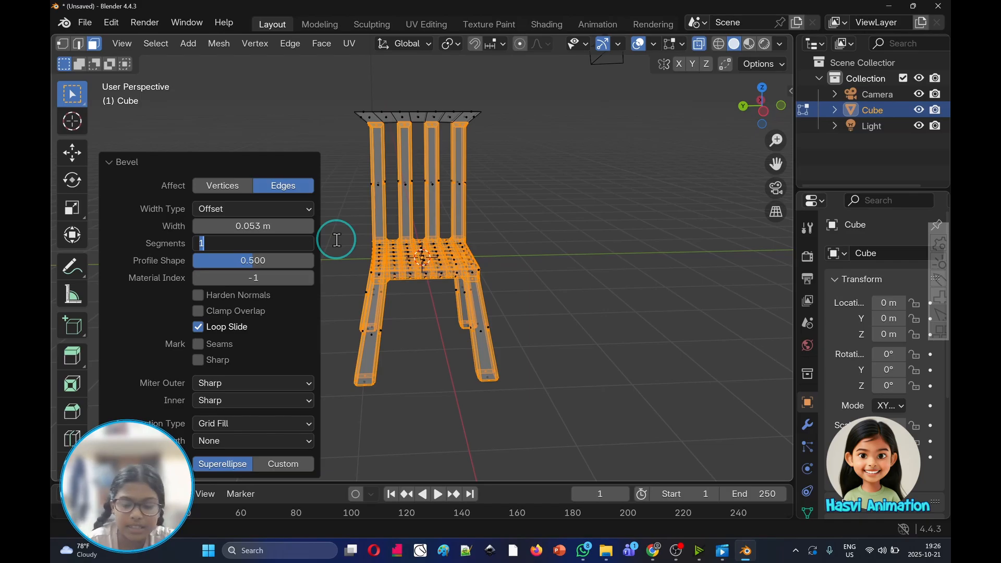
key(BackSpace)
text(3)
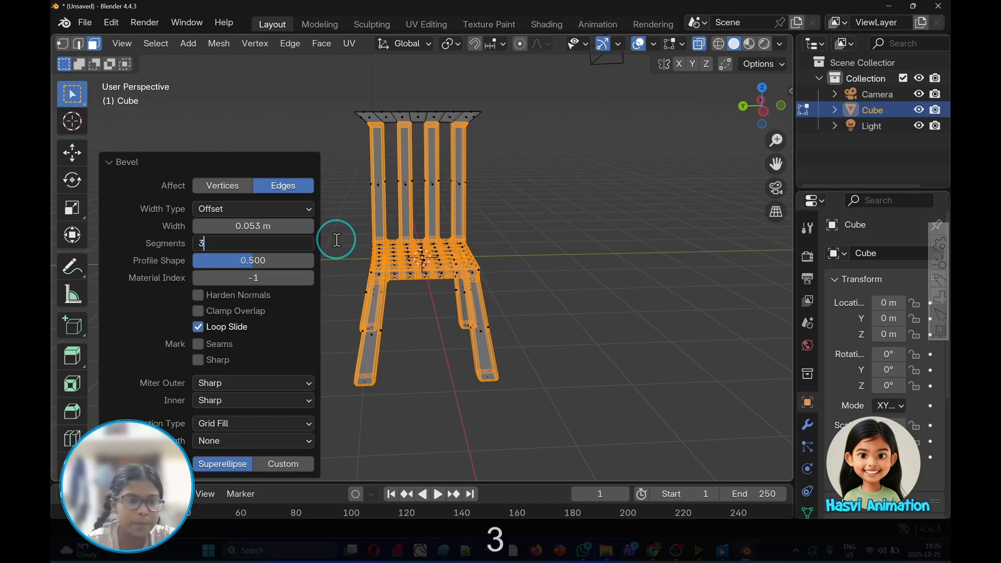
click(579, 313)
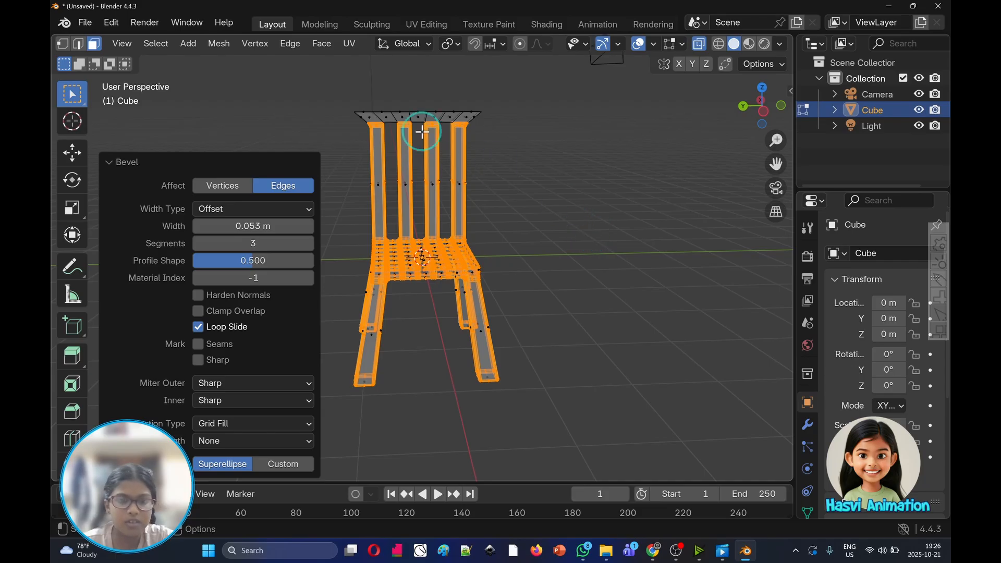
- Clear the mesh selection and turn X-ray off
click(542, 110)
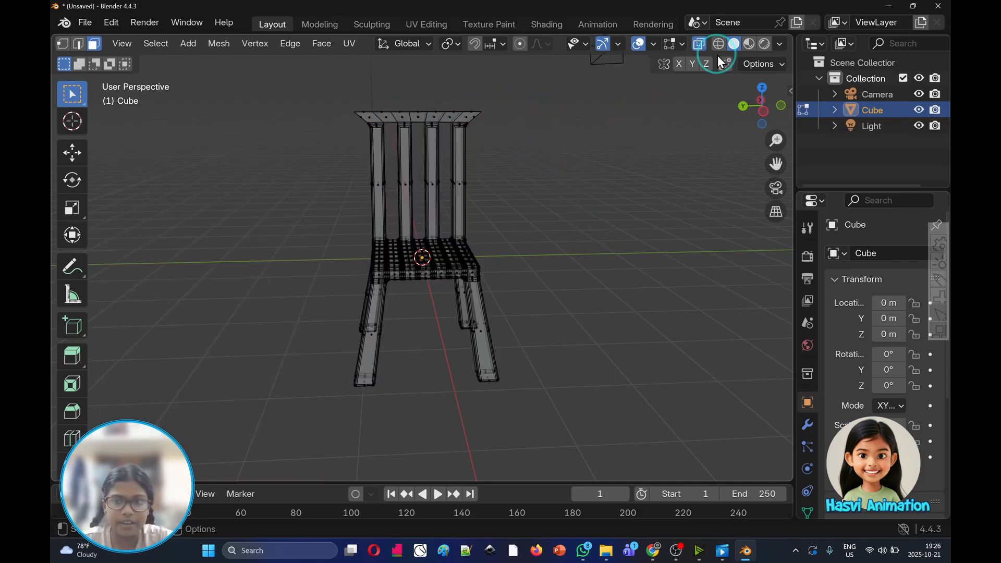
click(700, 45)
middle_drag(632, 156, 583, 166)
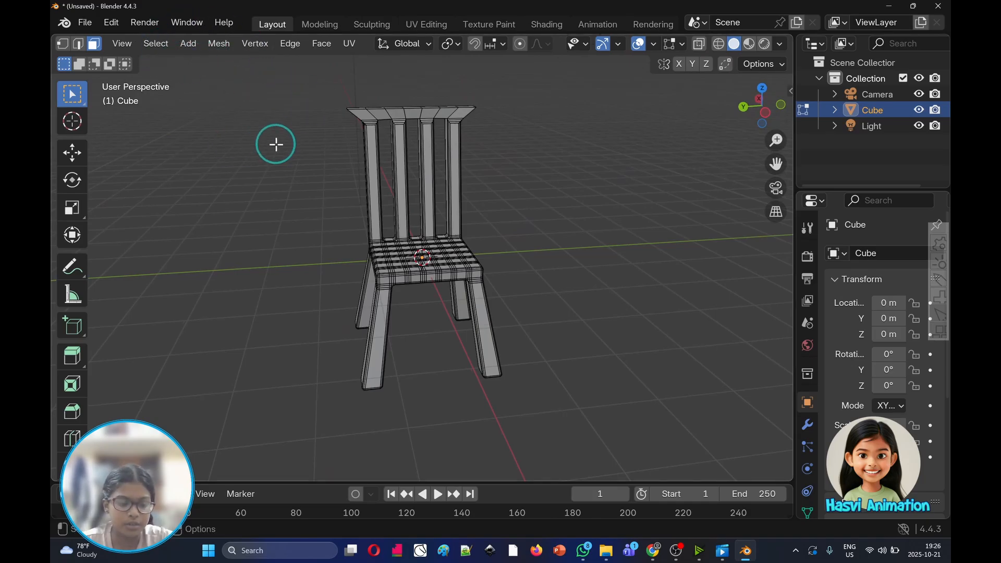
- Return to Object Mode and apply Shade Smooth to the chair
key(Tab)
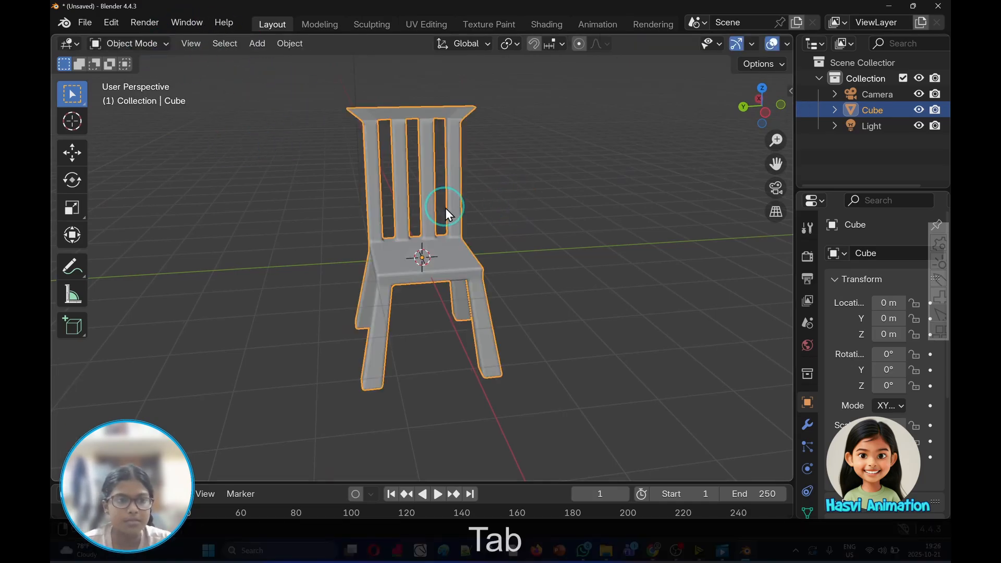
middle_drag(445, 208, 420, 252)
right_click(422, 255)
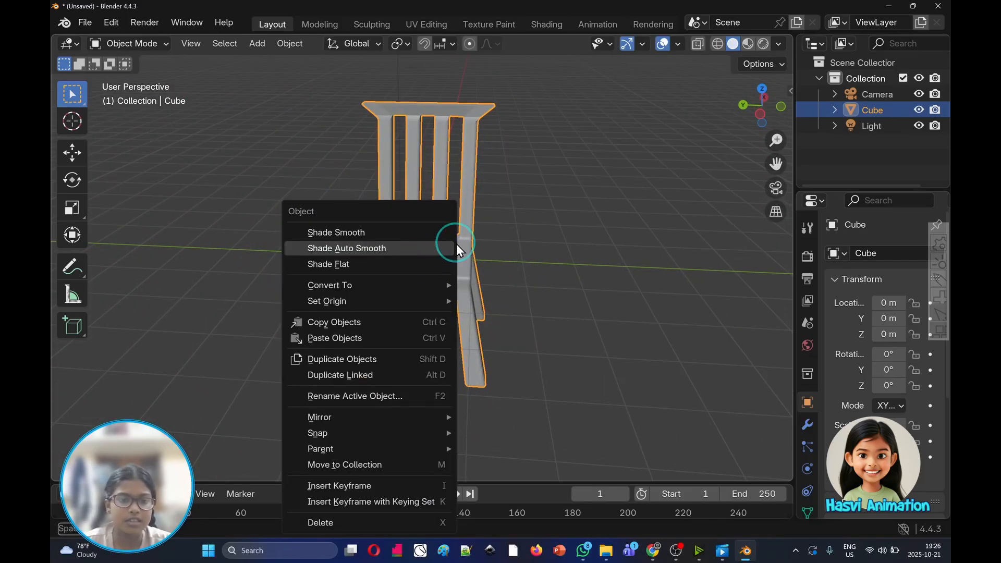
click(400, 232)
mouse_move(468, 228)
middle_down()
mouse_move(428, 234)
mouse_move(352, 220)
mouse_move(495, 227)
mouse_move(471, 216)
mouse_move(479, 229)
middle_up()
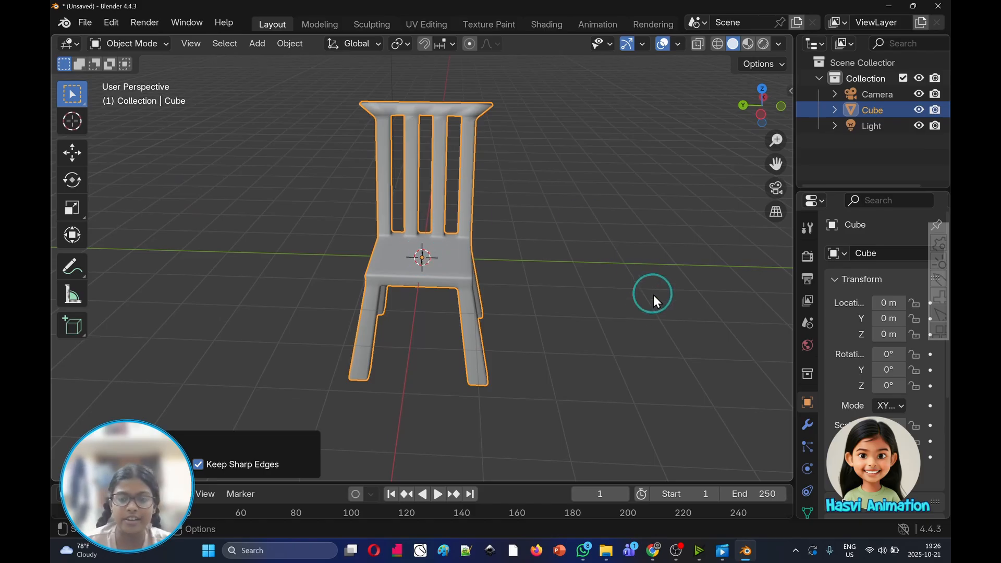
- Open the chair's material properties and move the floating annotation toolbar clear of the material slot controls
click(809, 347)
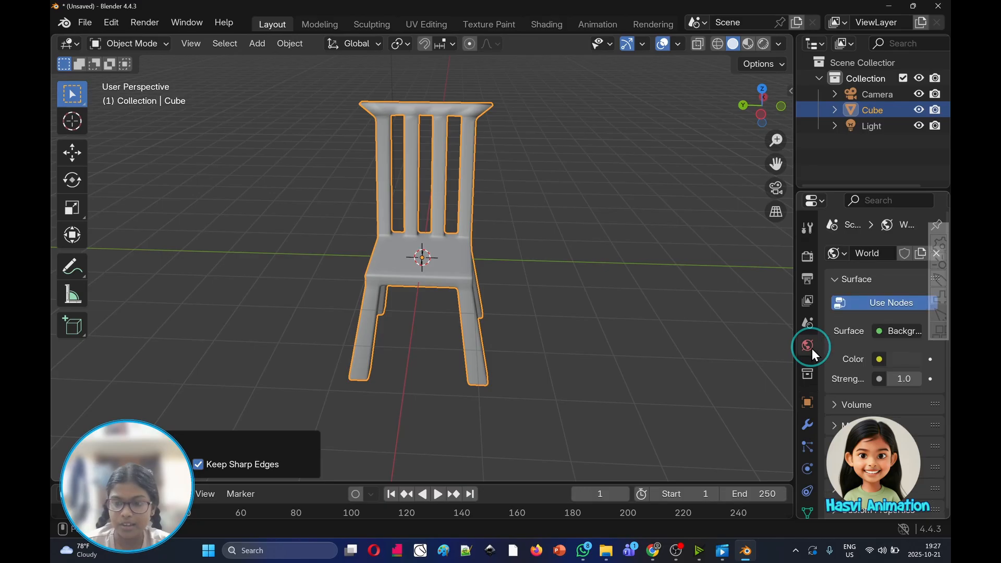
scroll(811, 417, down, 2)
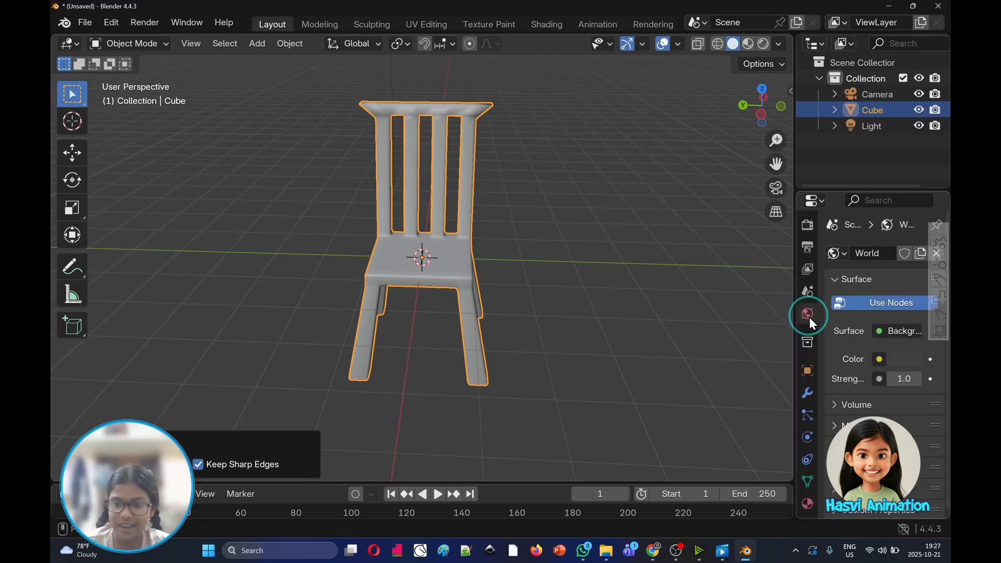
click(808, 506)
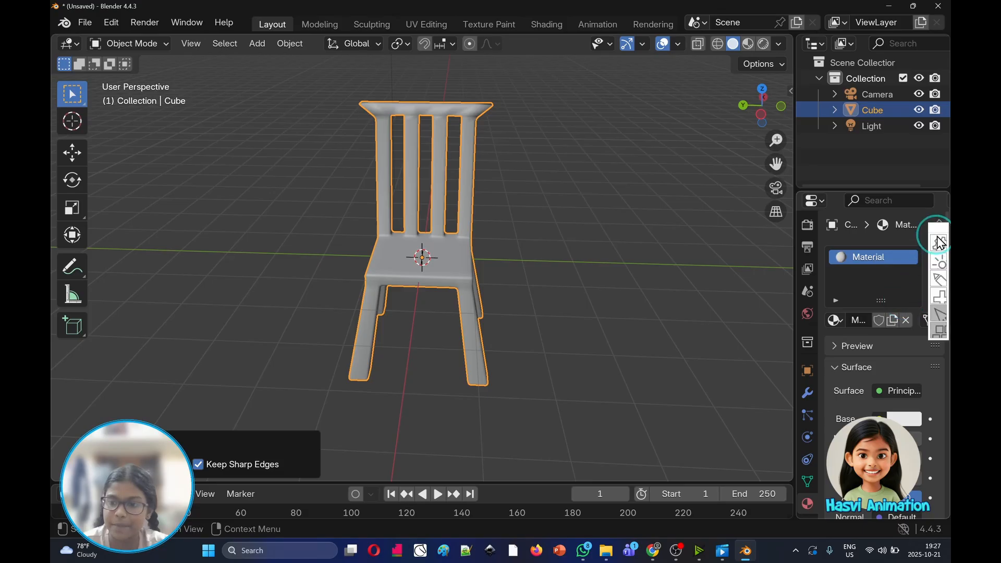
drag(935, 235, 941, 6)
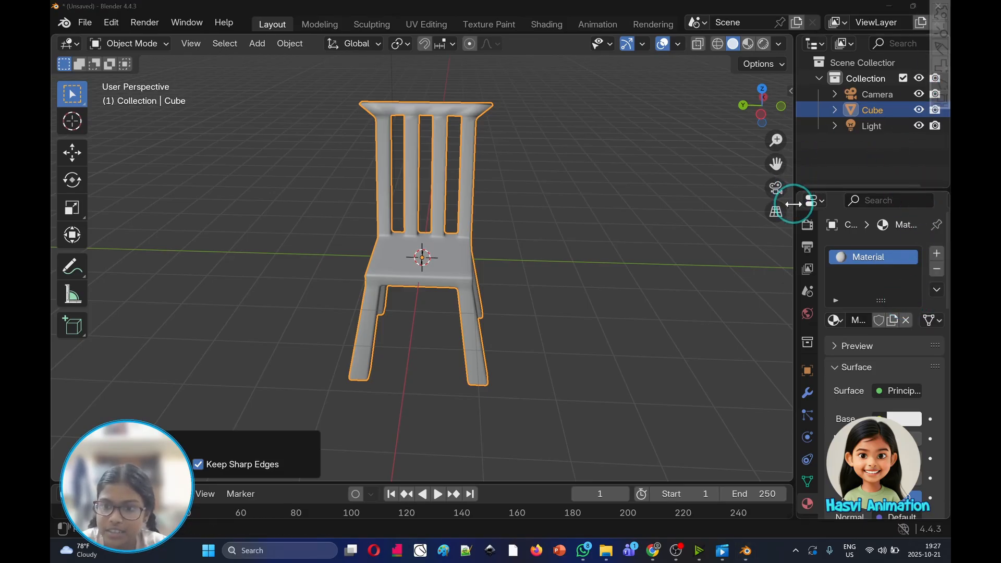
- Widen the properties area and set the chair material's base color to a soft orange, hex E7834C
drag(794, 205, 671, 205)
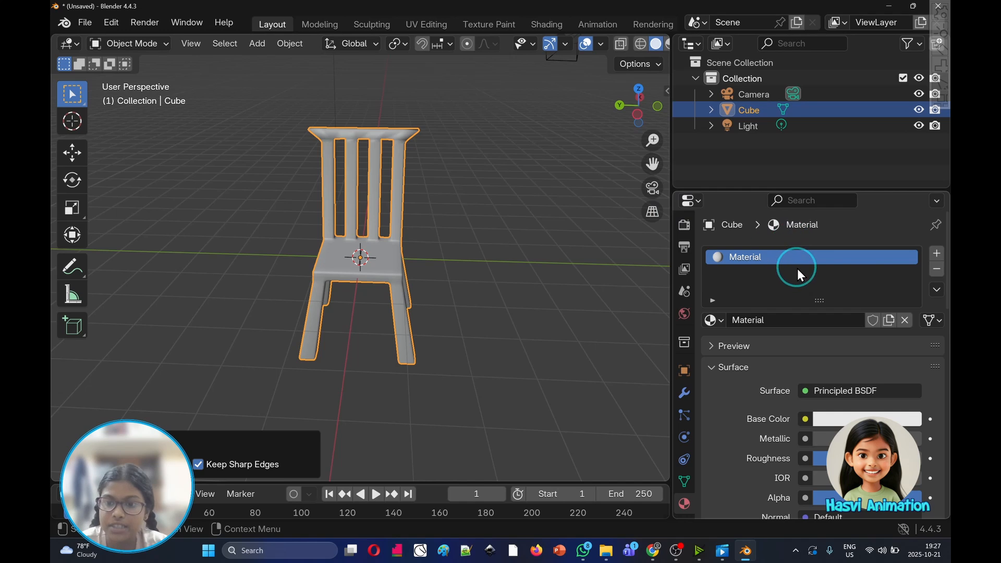
click(858, 418)
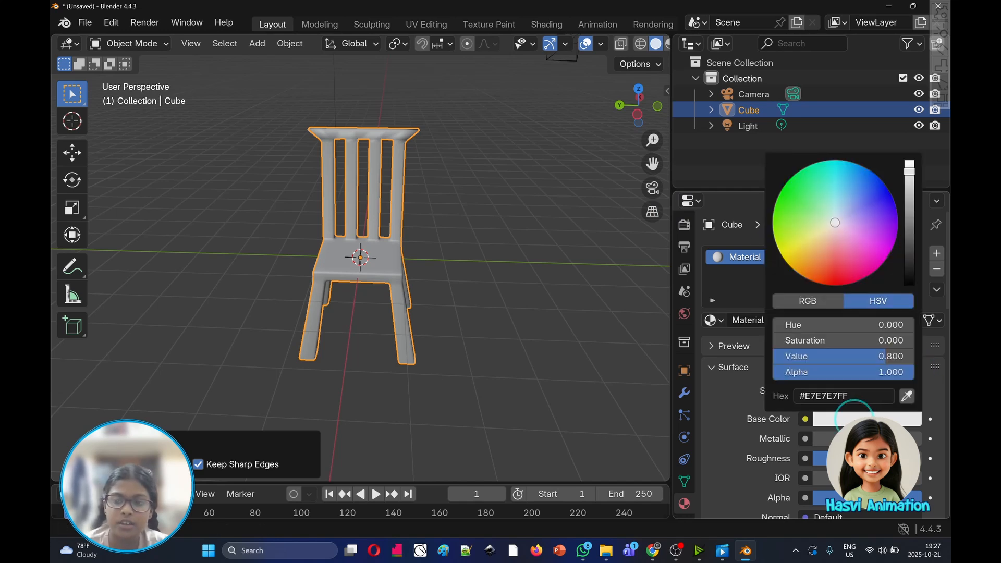
click(815, 420)
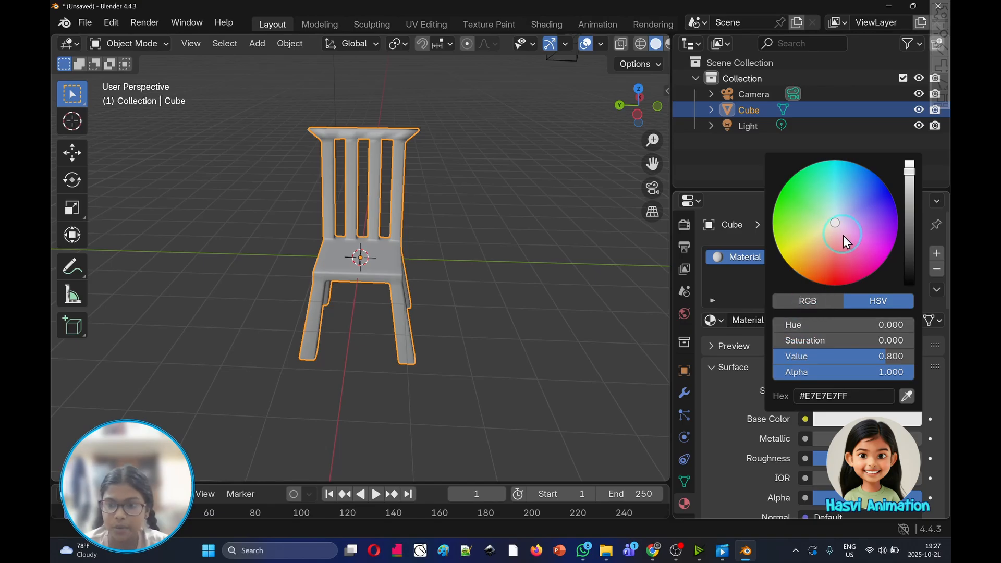
drag(838, 236, 820, 262)
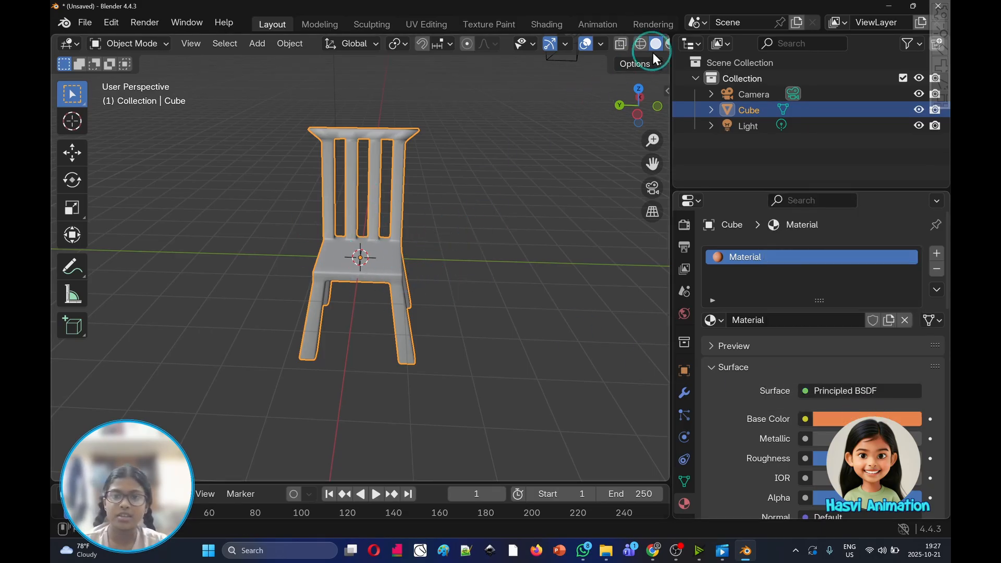
- Compare the chair in Rendered and Material Preview shading, ending in Material Preview with the chair deselected
scroll(648, 43, down, 3)
click(625, 44)
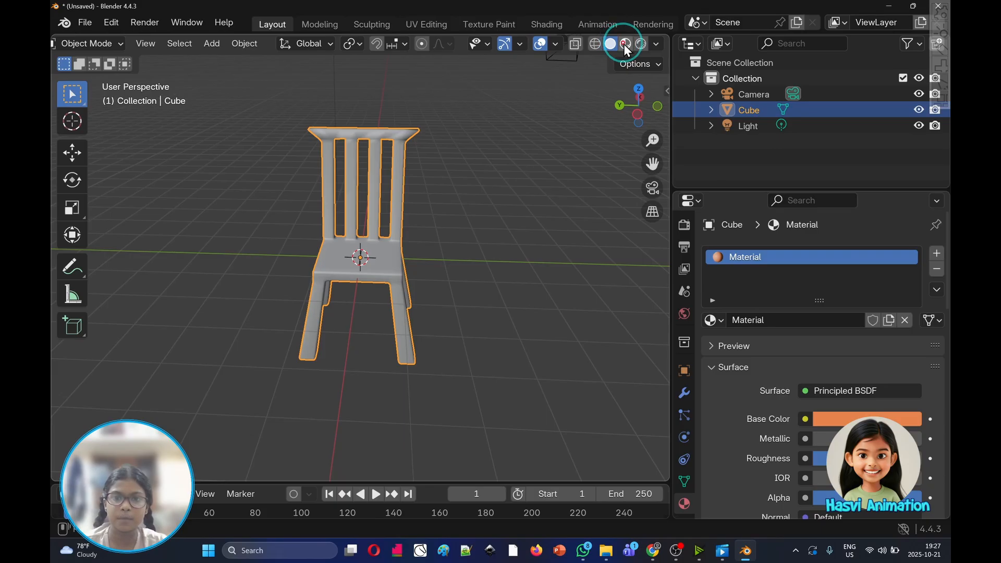
click(641, 43)
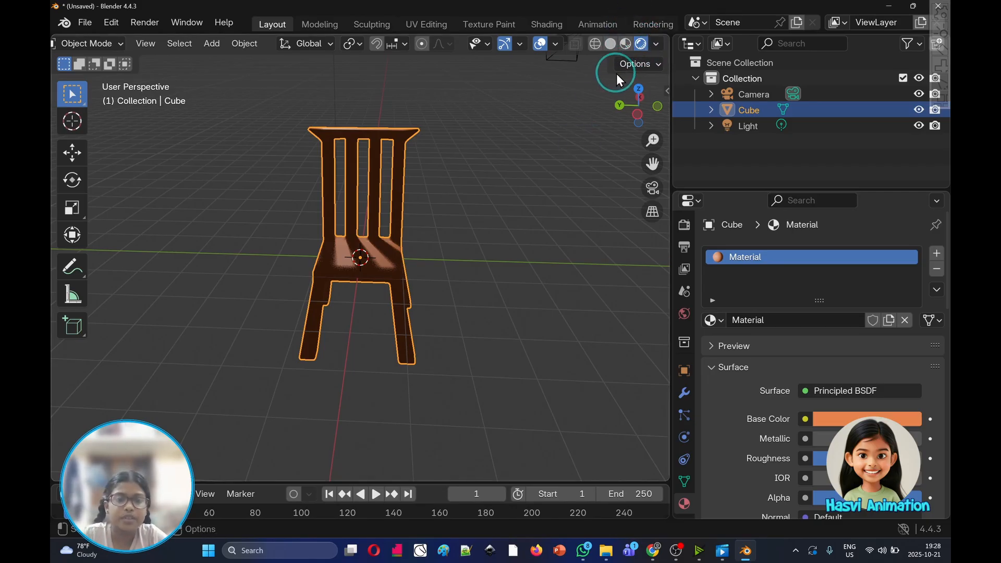
mouse_move(509, 152)
middle_down()
mouse_move(555, 186)
mouse_move(545, 236)
mouse_move(587, 143)
middle_up()
click(626, 45)
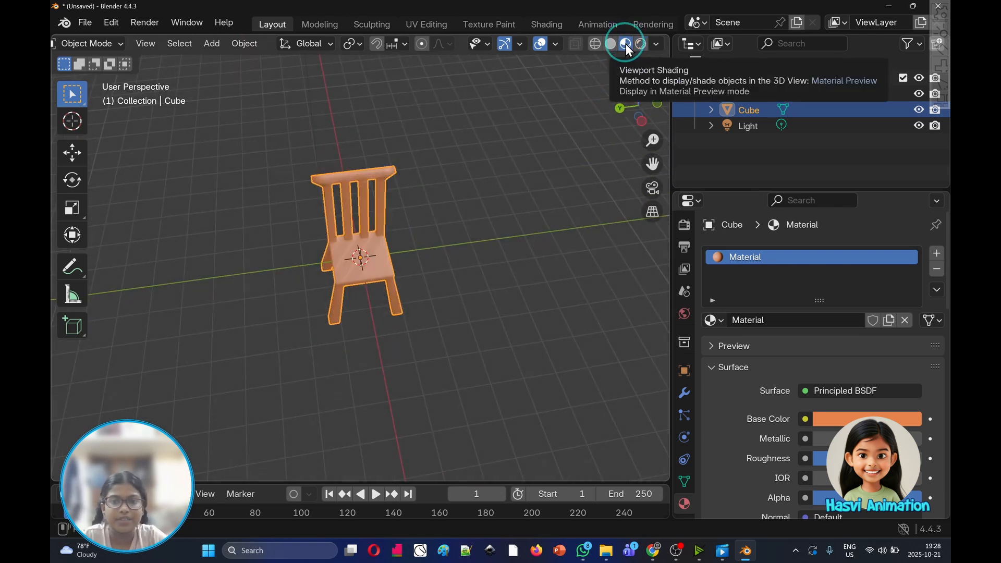
click(524, 138)
middle_drag(524, 139, 669, 395)
- Deepen the material's base color to a more saturated orange and lower its brightness to a dark reddish brown
click(881, 417)
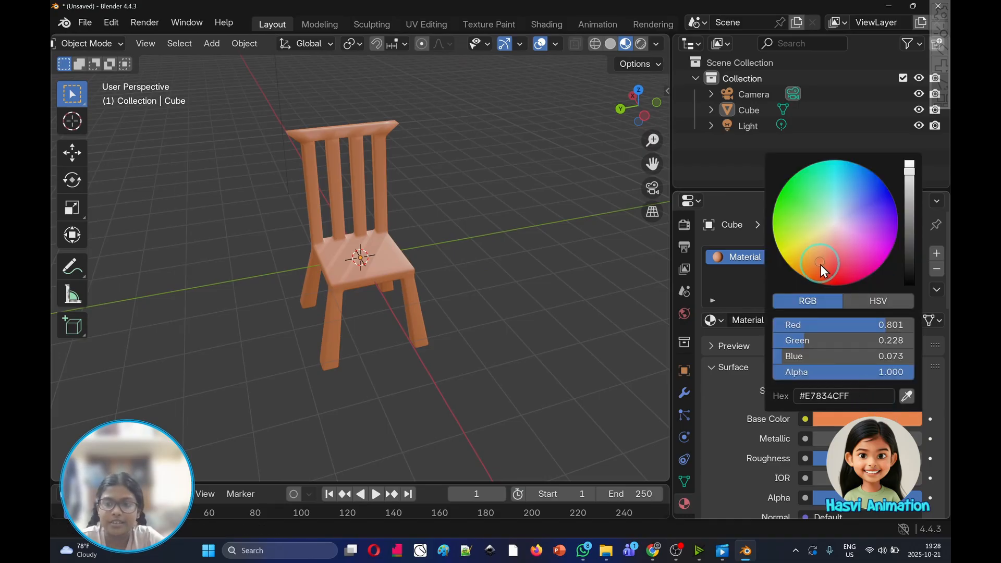
drag(821, 261, 818, 271)
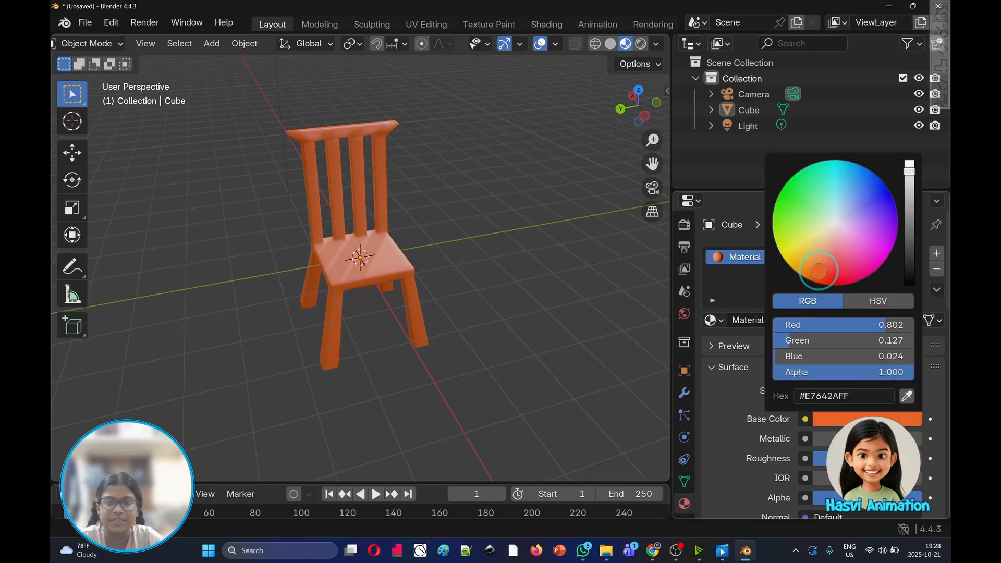
drag(909, 190, 910, 207)
middle_drag(577, 241, 476, 246)
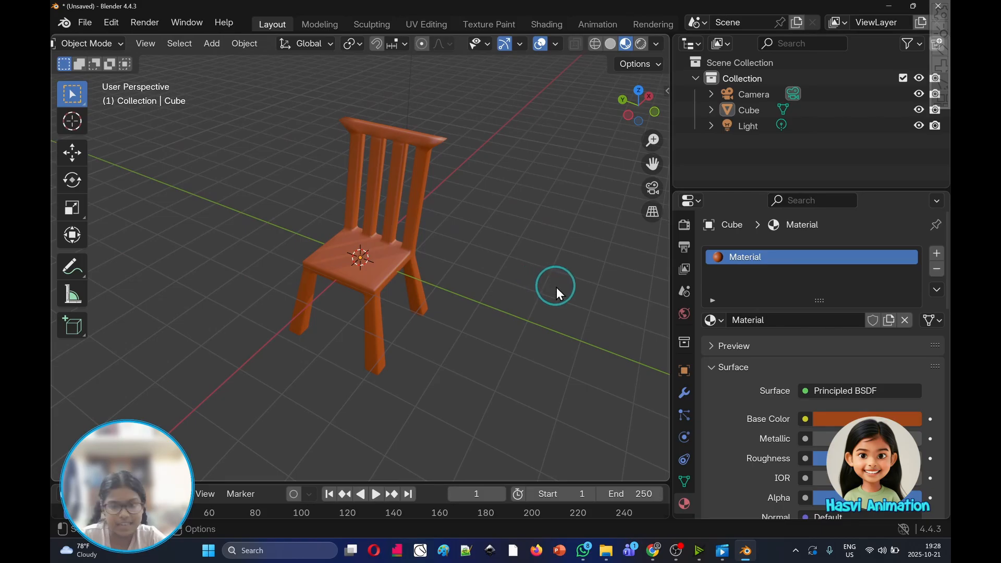
scroll(512, 277, up, 2)
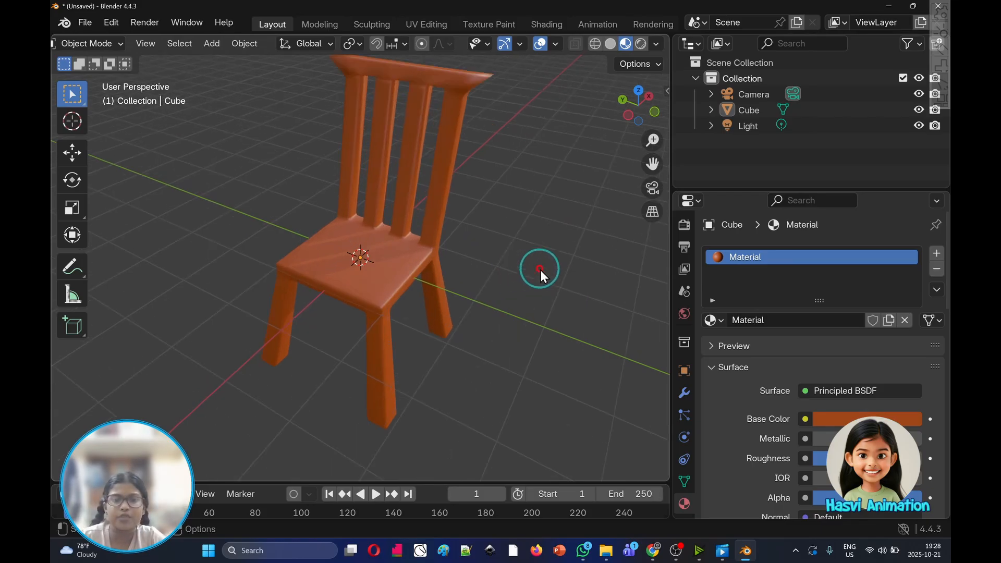
- Switch the viewport to Rendered shading with the chair, light and camera all in view
click(639, 45)
scroll(523, 238, down, 3)
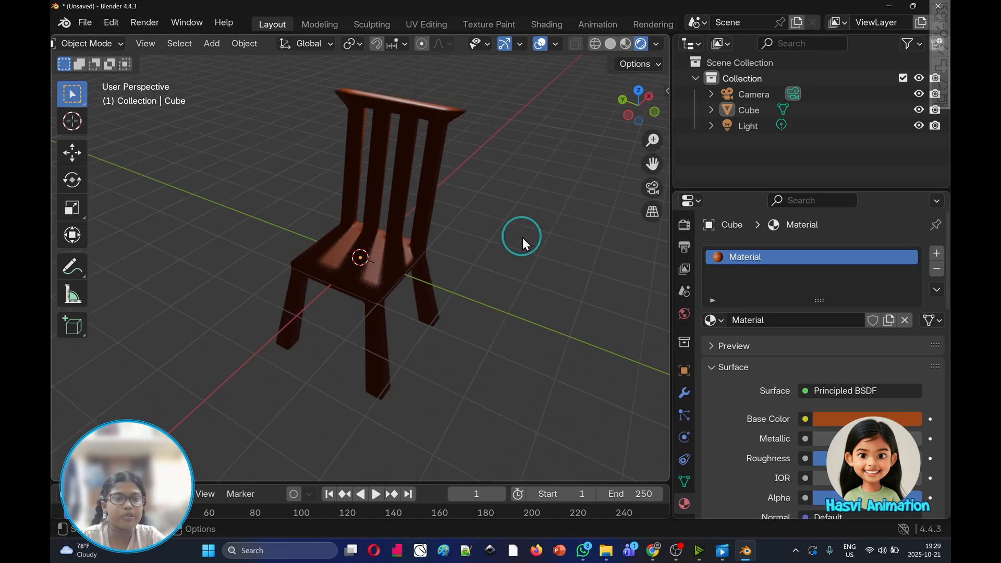
scroll(523, 238, up, 2)
scroll(522, 238, down, 4)
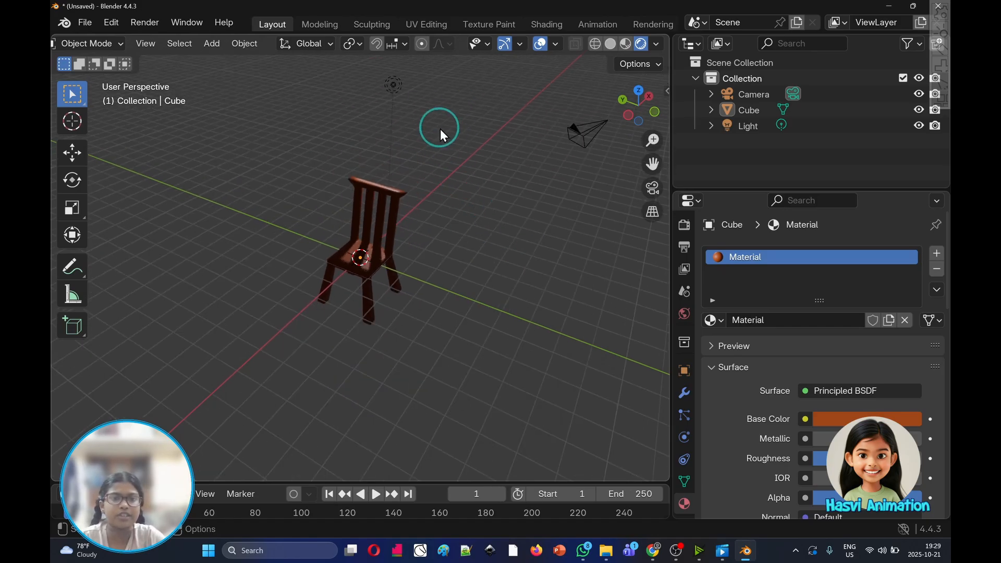
- Select the point light above the chair and move it down beside the backrest, about 6.1 m away
click(394, 88)
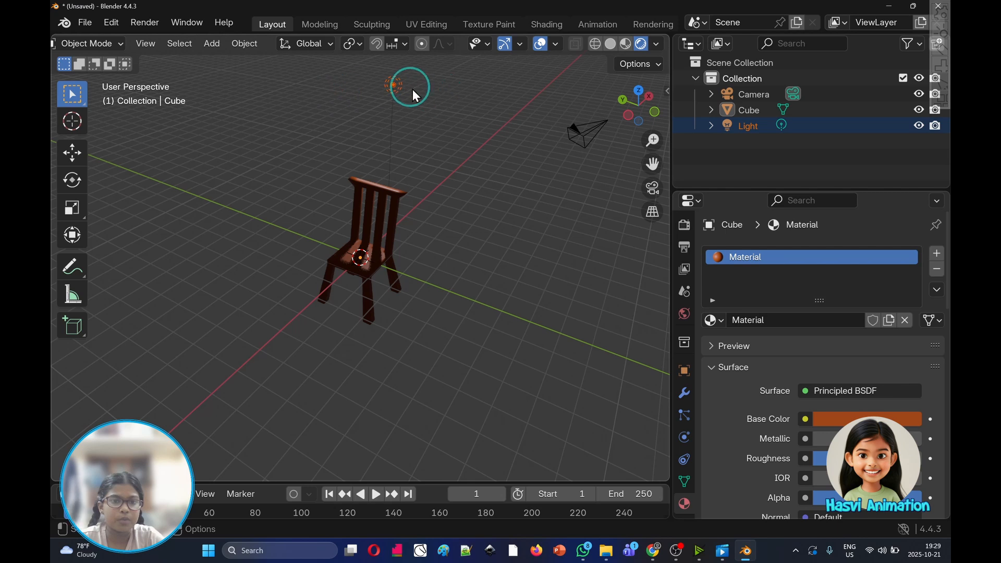
key(g)
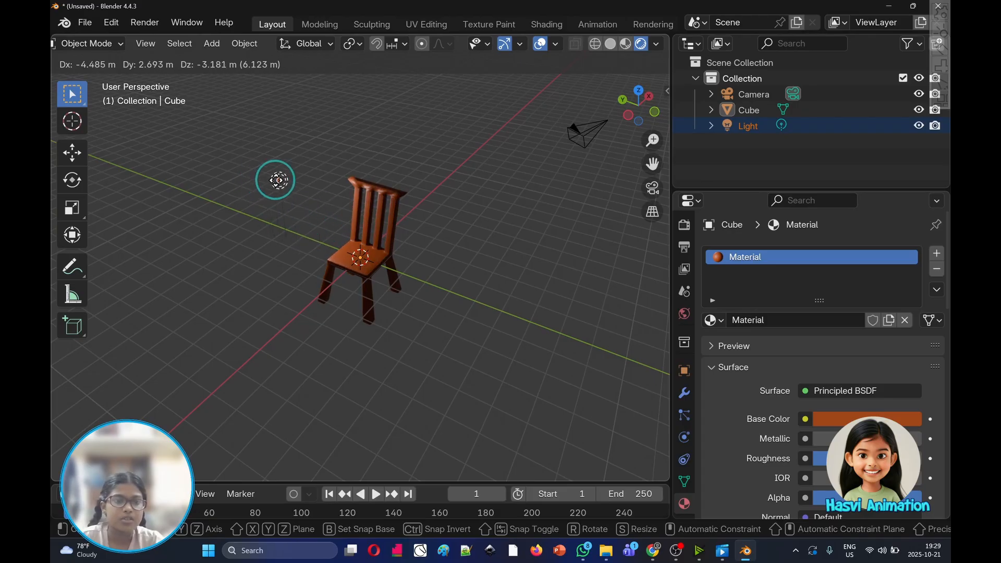
click(276, 178)
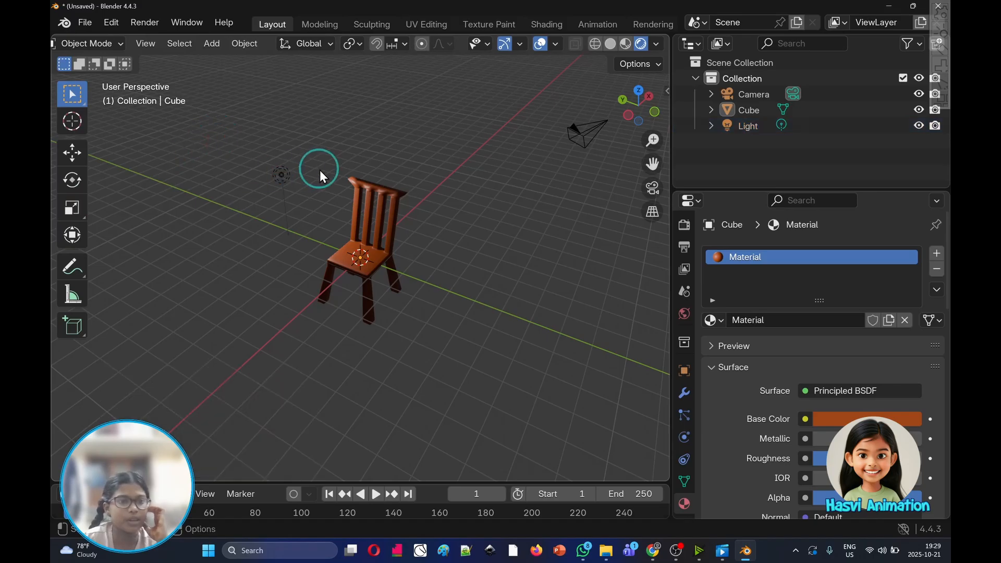
- Move the light with the Transform tool by about -2.3 m along X and -3.27 m along Y
click(267, 187)
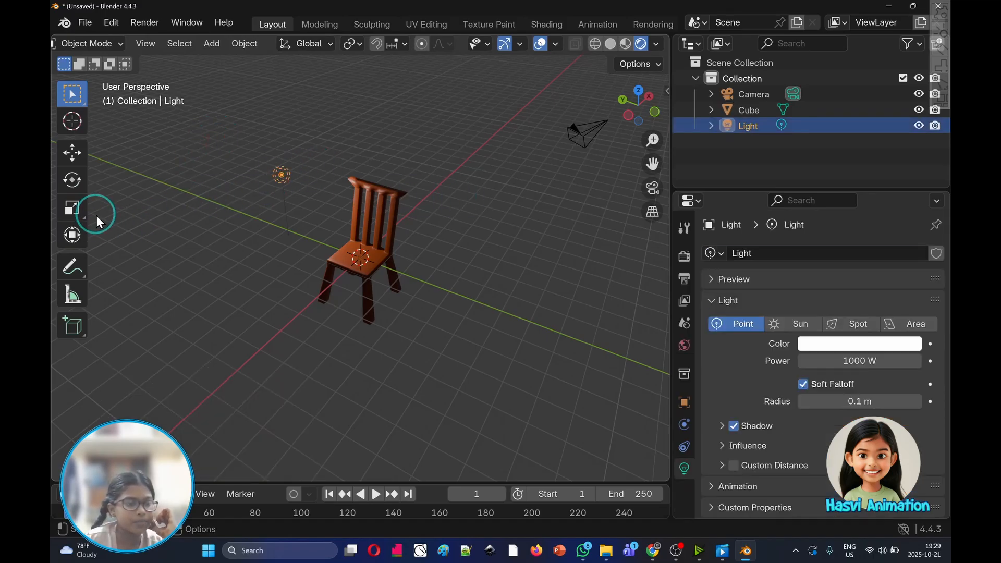
click(74, 232)
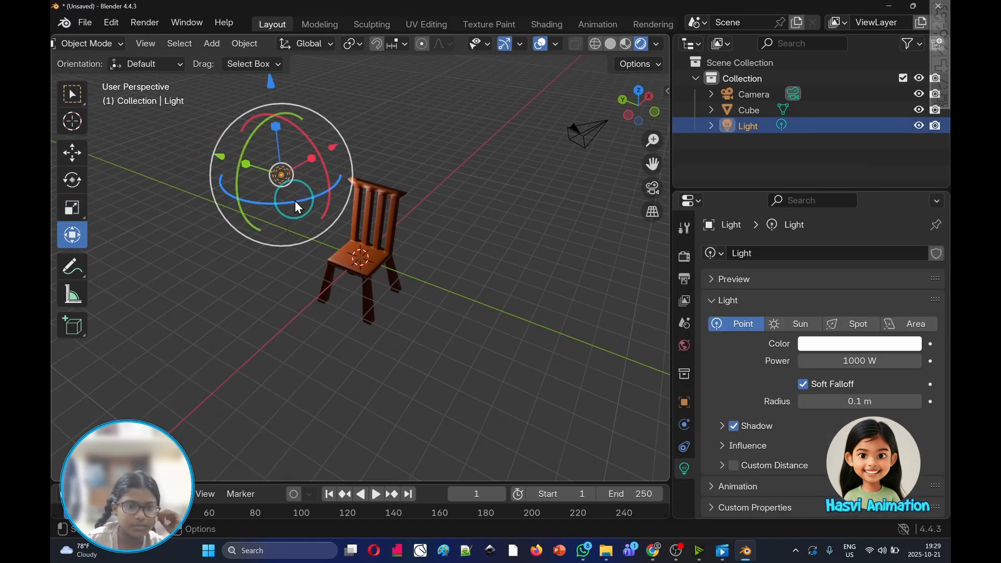
drag(343, 155, 300, 197)
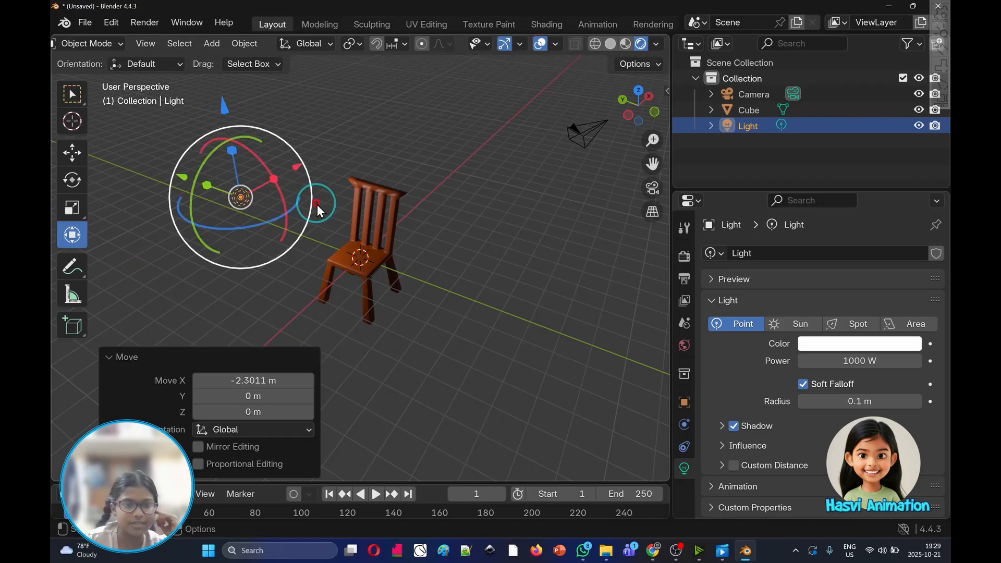
drag(179, 174, 302, 202)
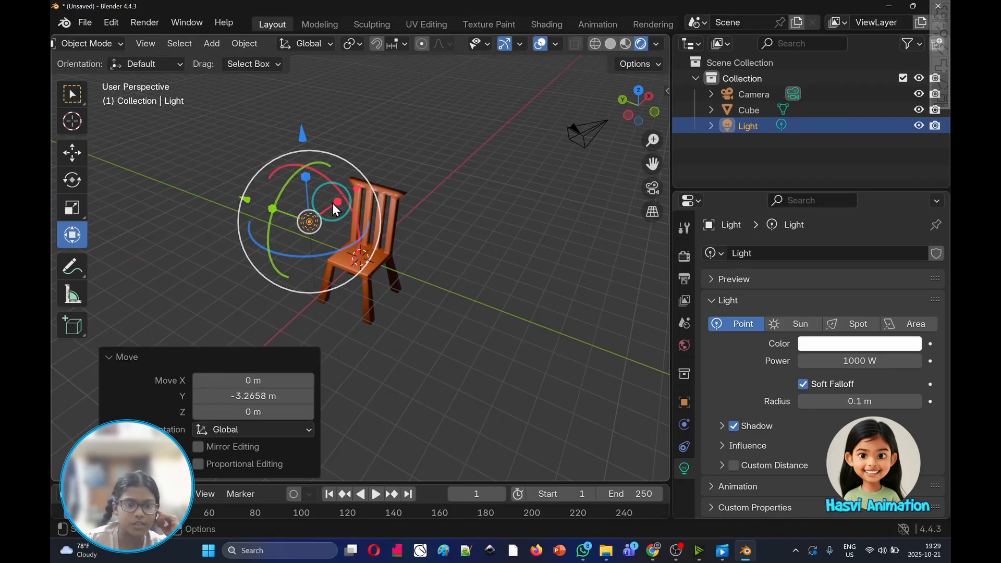
- Scale the light along X by a factor of about 2.306
key(s)
key(x)
click(379, 175)
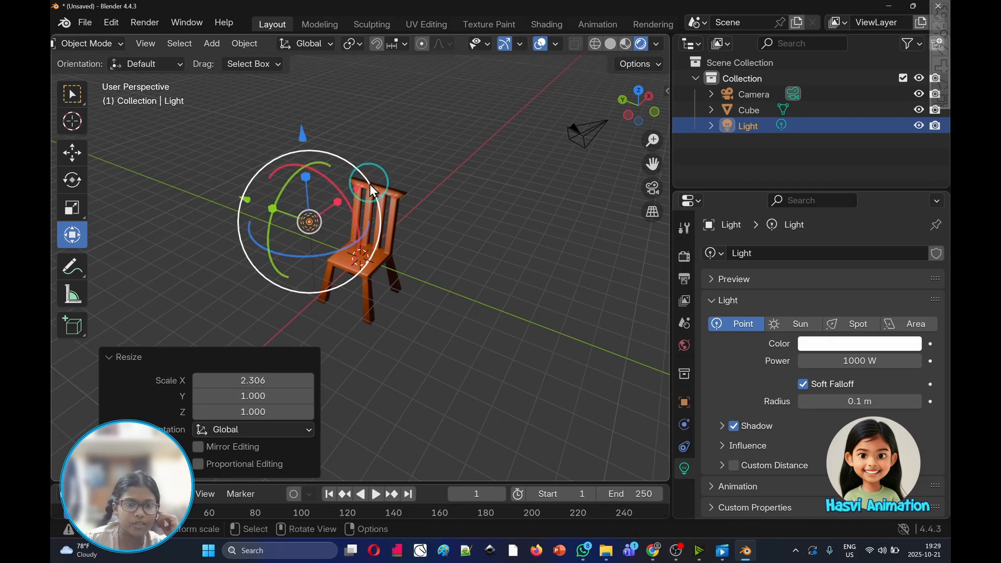
click(337, 203)
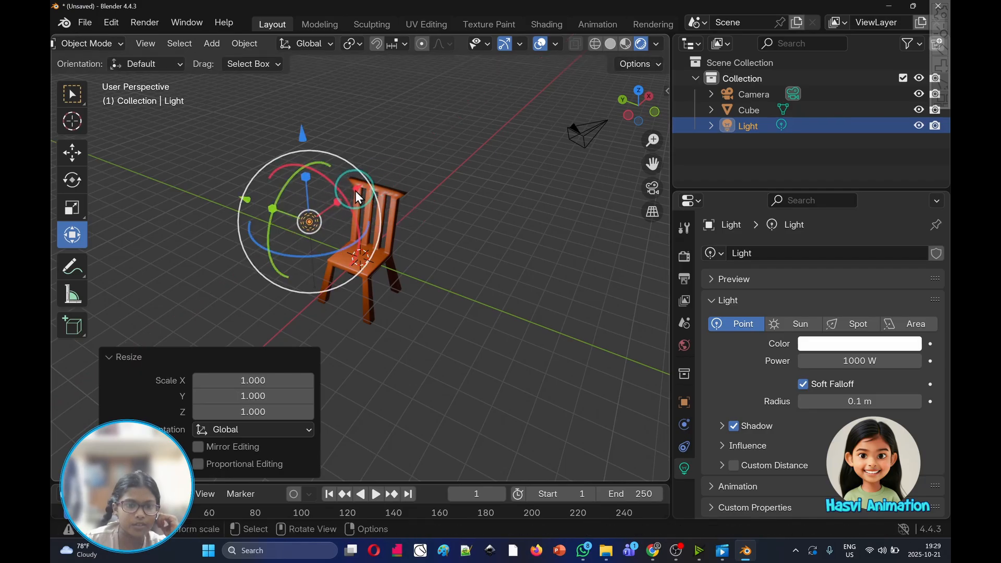
- Raise the light about 3.7 m above the chair and shift it about 0.64 m along X and 2.33 m along Y
drag(358, 189, 412, 164)
drag(379, 84, 387, 475)
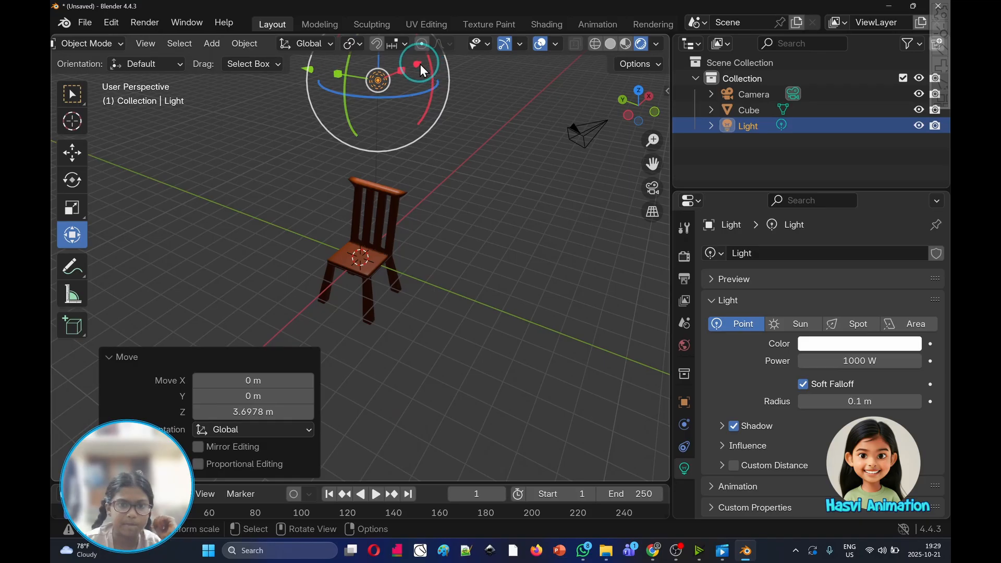
mouse_move(420, 64)
mouse_down()
mouse_move(449, 49)
mouse_move(401, 84)
mouse_move(435, 66)
mouse_up()
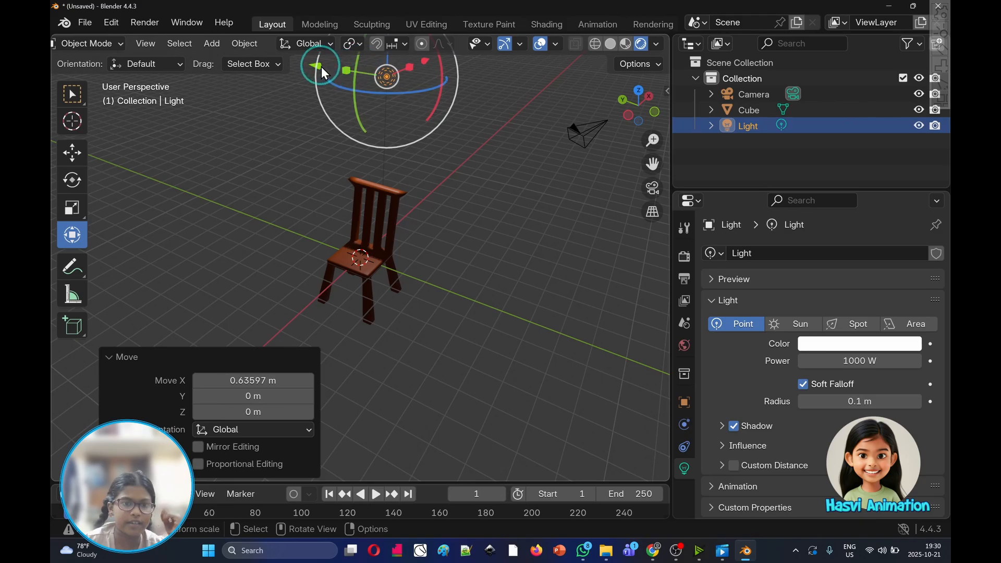
drag(320, 63, 297, 67)
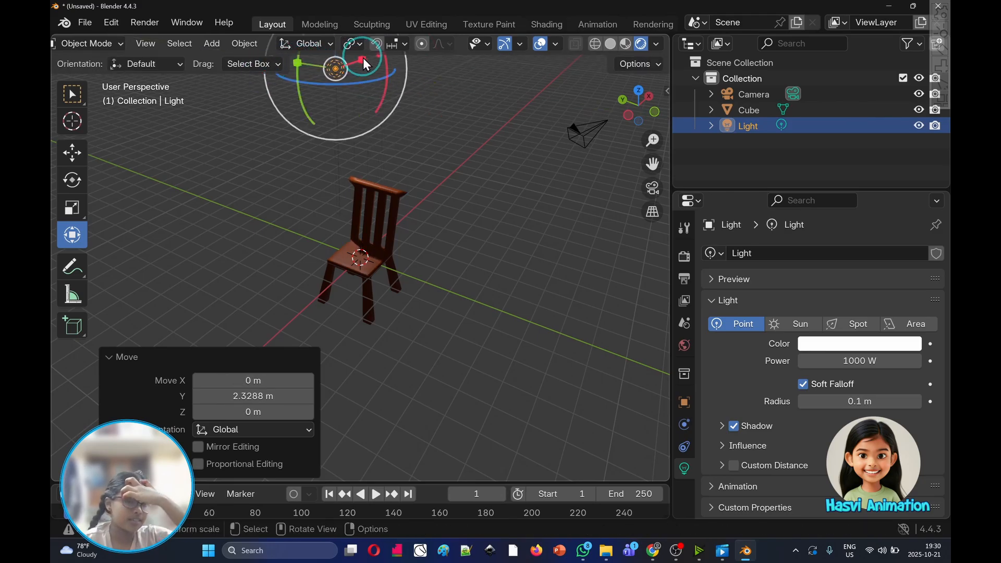
- Select the camera and move it about -12.16 m along X
middle_drag(477, 117, 518, 231)
click(558, 159)
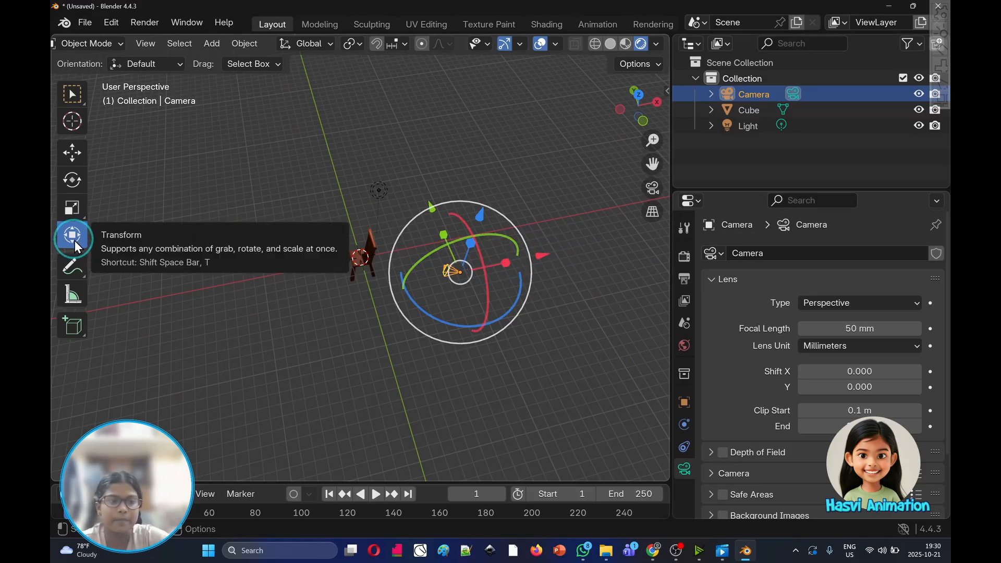
drag(545, 252, 387, 250)
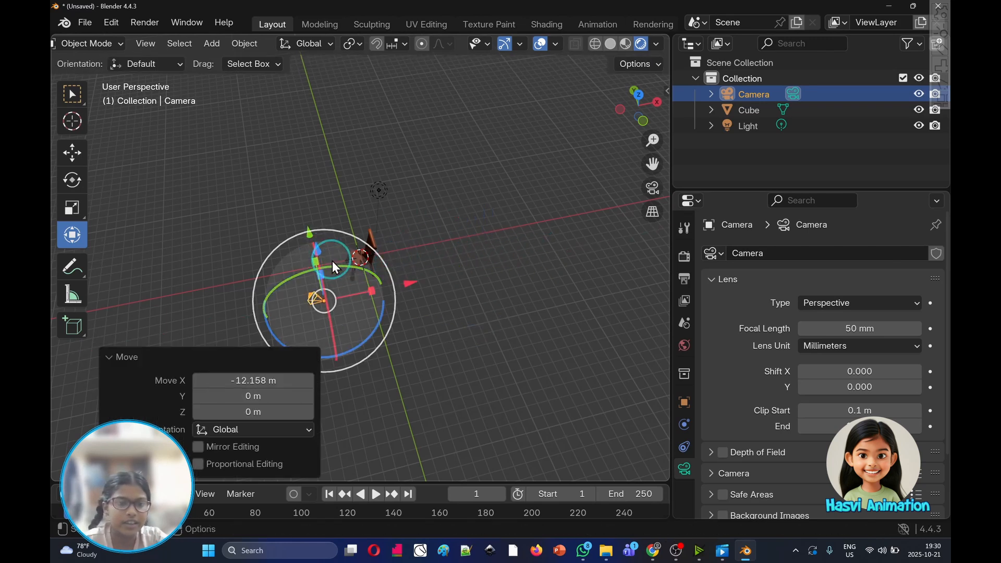
- Rotate the camera about -89.1° around the Z axis so that it faces the chair
middle_drag(386, 248, 558, 202)
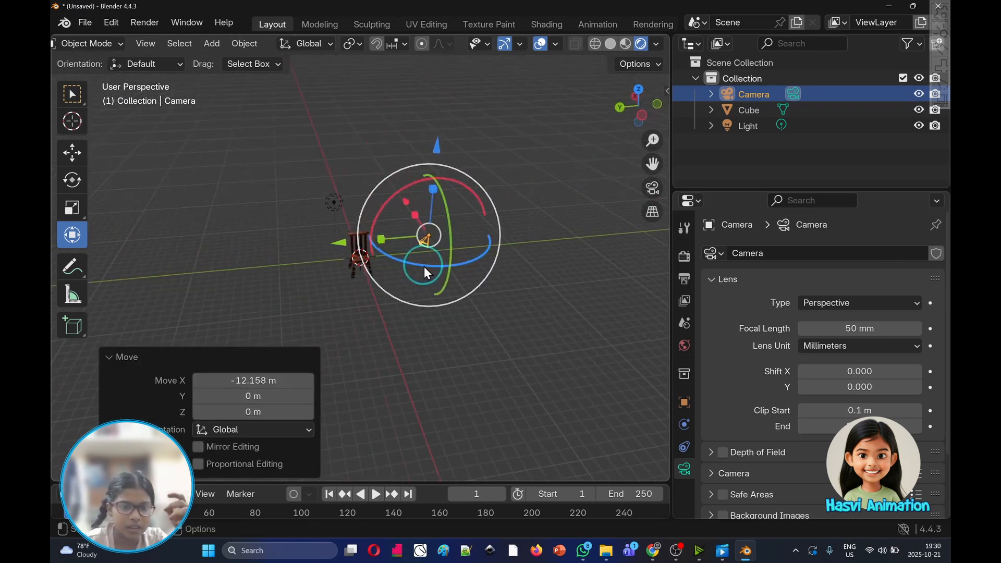
drag(423, 267, 399, 229)
scroll(402, 229, up, 2)
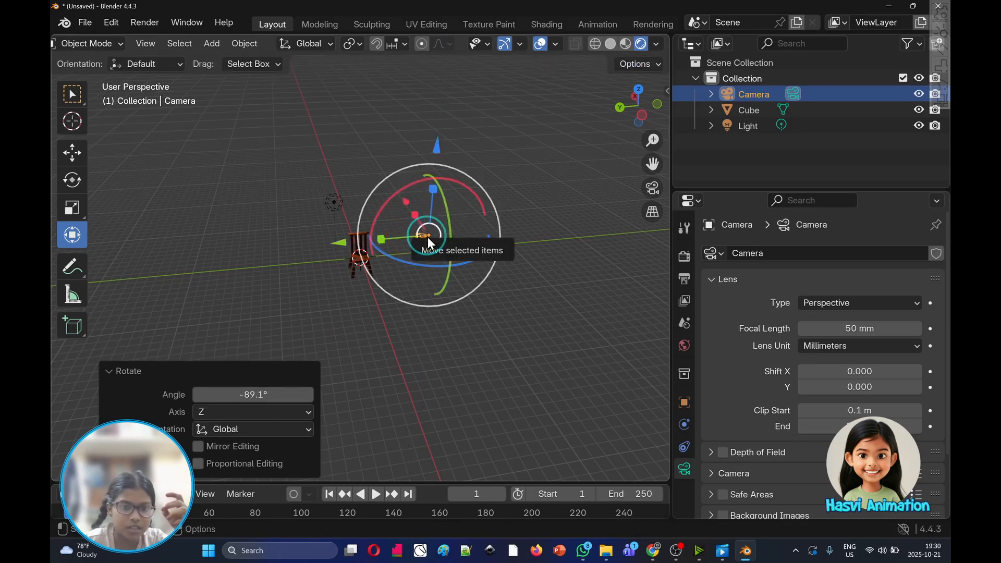
- Shift the camera about -0.68 m along Y and -0.77 m along X
middle_drag(433, 236, 576, 293)
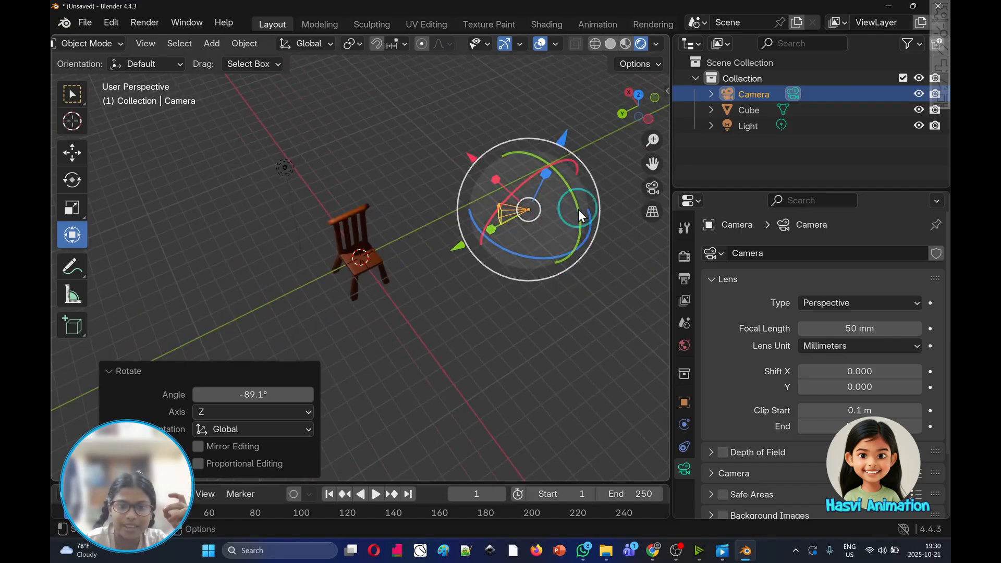
drag(457, 245, 472, 231)
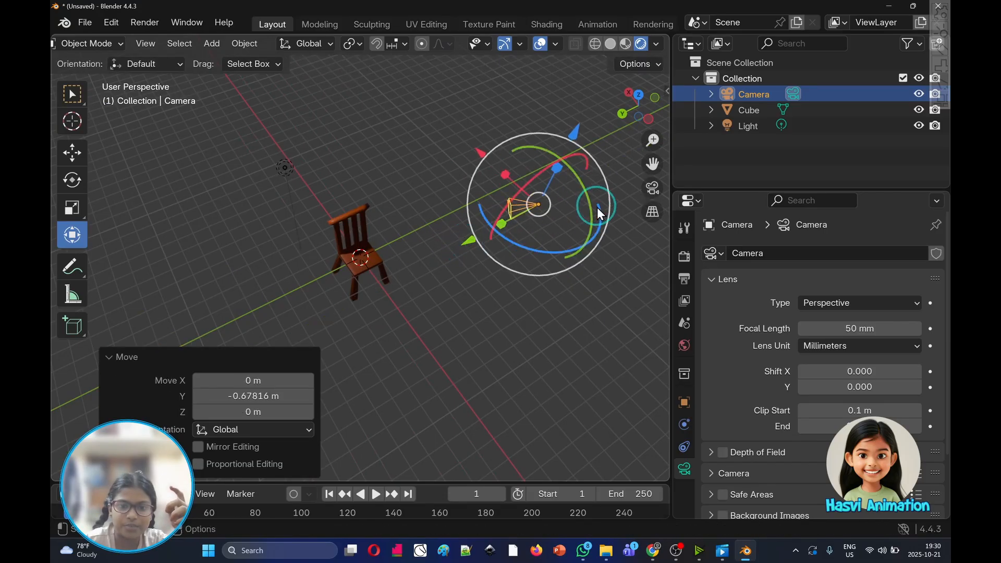
drag(481, 145, 492, 155)
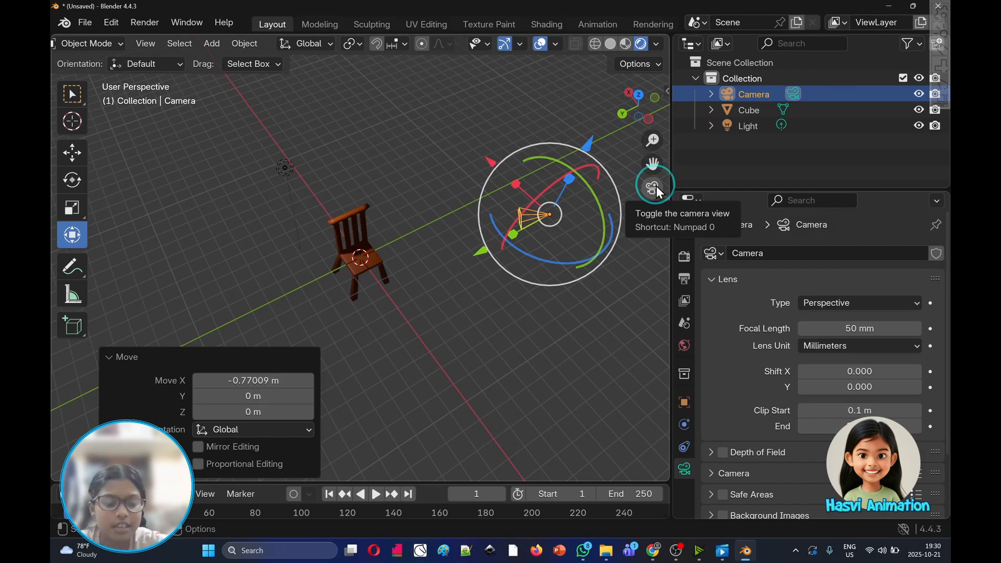
- Look through the camera and raise it about 0.9 m in the view plane to reframe the chair
key(KP_0)
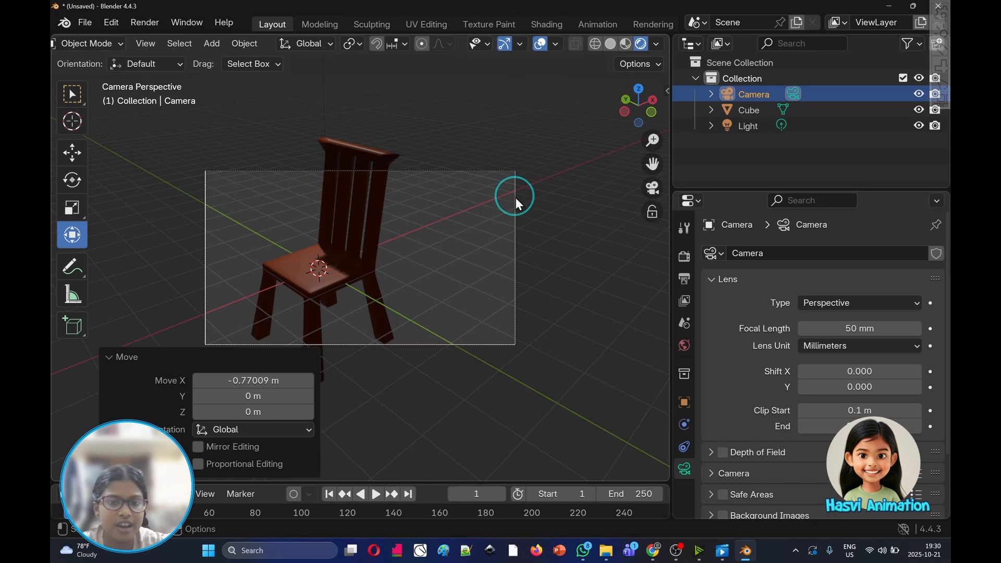
drag(516, 197, 515, 183)
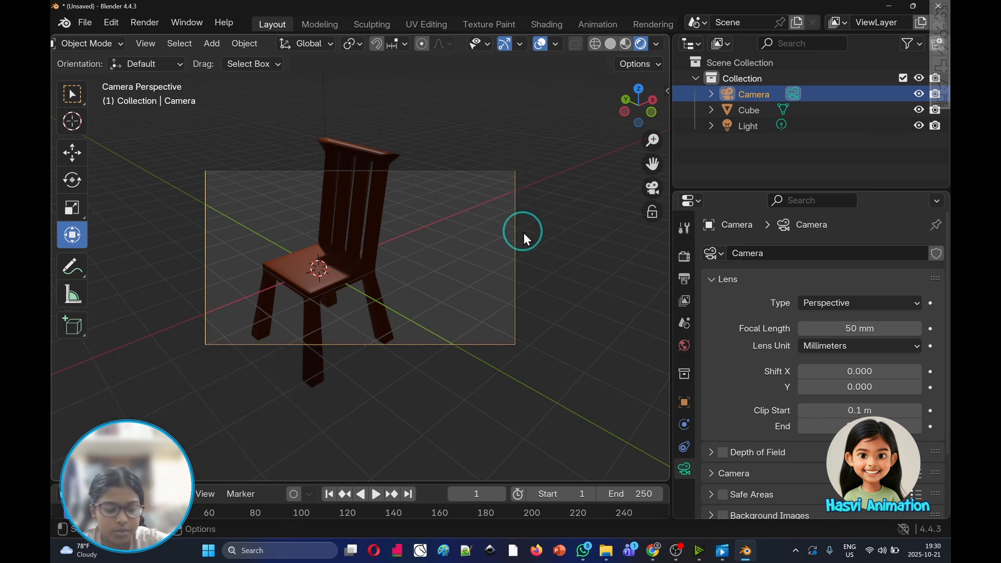
key(g)
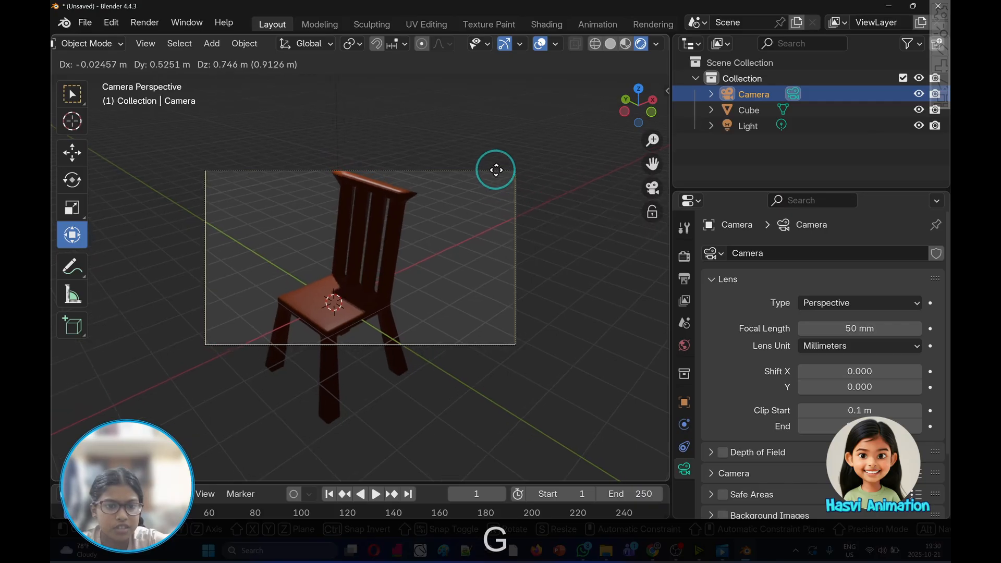
click(497, 169)
scroll(541, 289, down, 2)
click(555, 332)
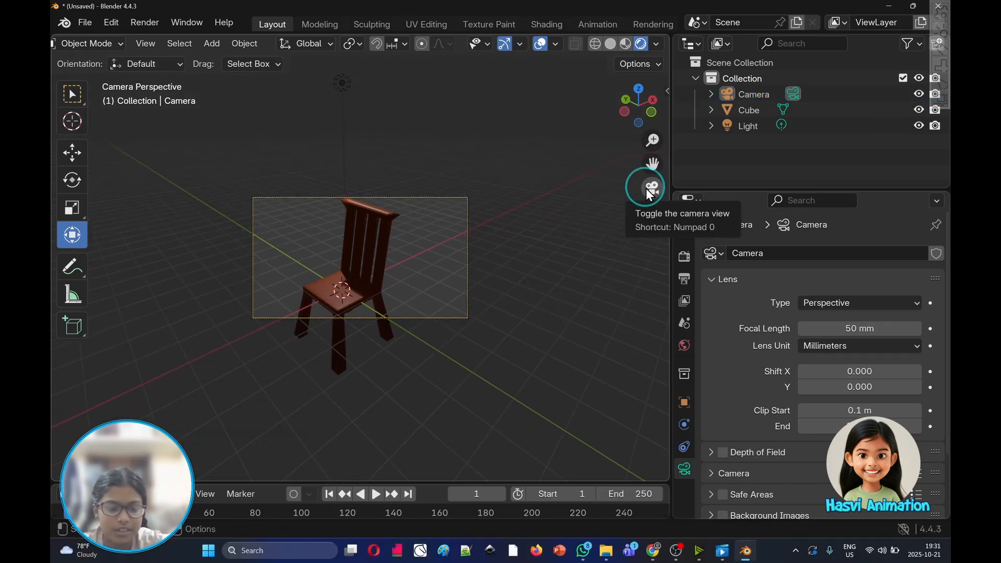
- Leave the camera view, move the camera about -1.92 m along X, and look through it again
key(KP_0)
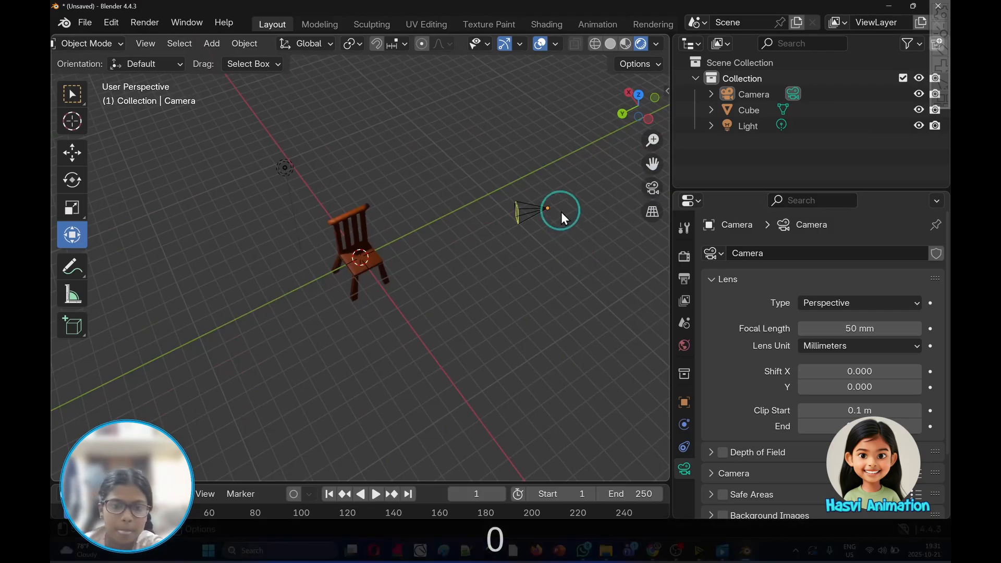
click(546, 211)
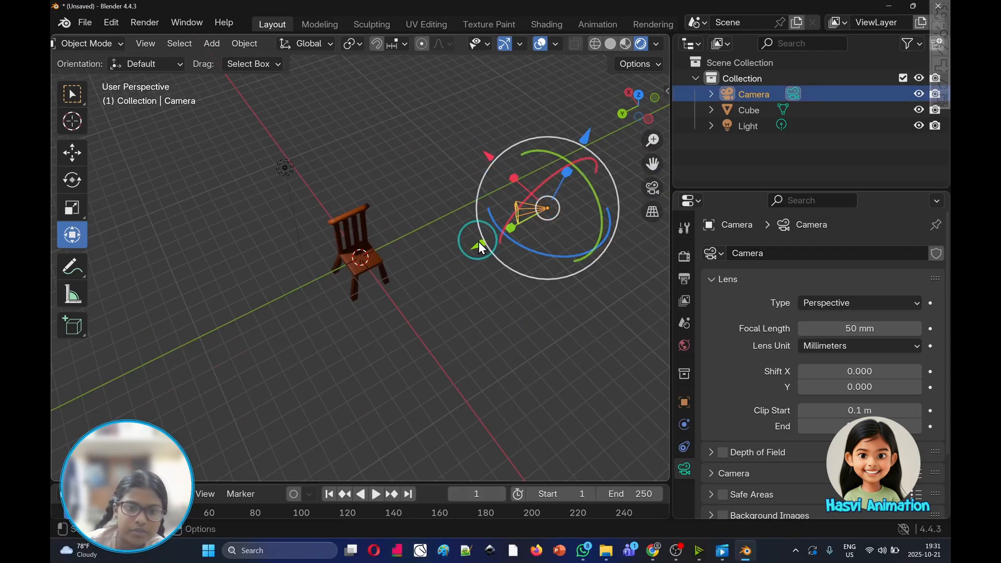
drag(489, 153, 549, 159)
click(652, 188)
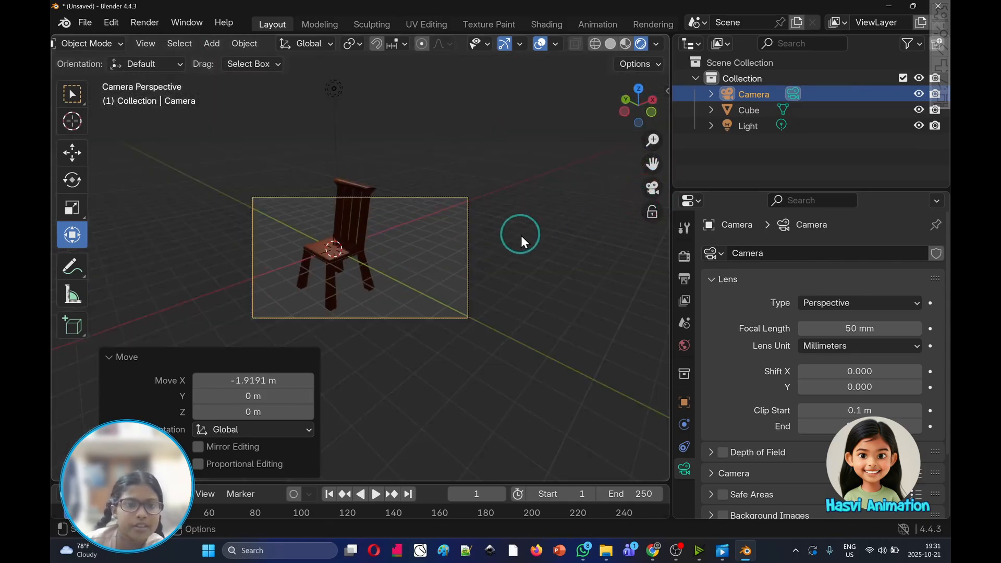
- Raise the camera about 0.49 m while looking through it, keeping the chair inside the frame
click(469, 251)
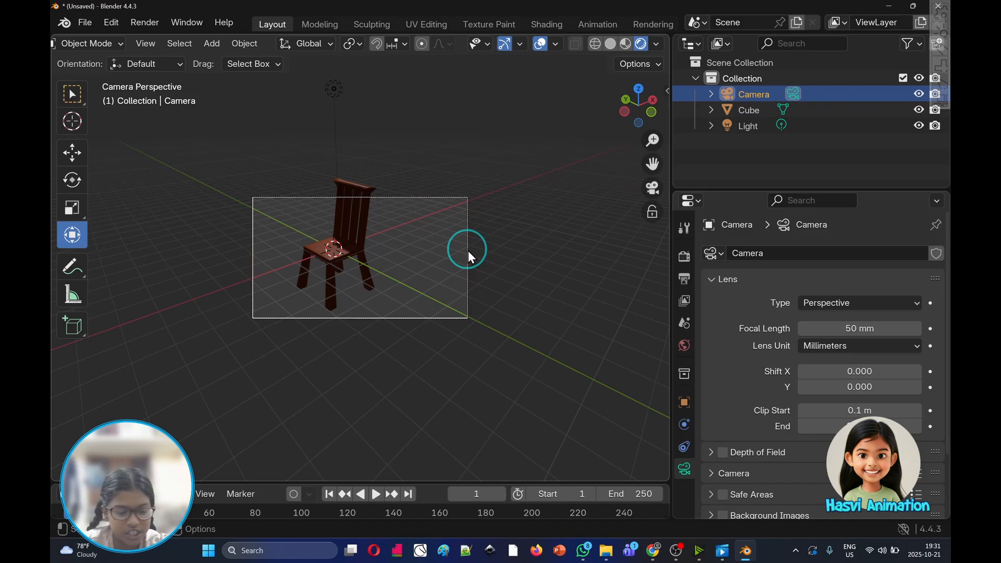
key(g)
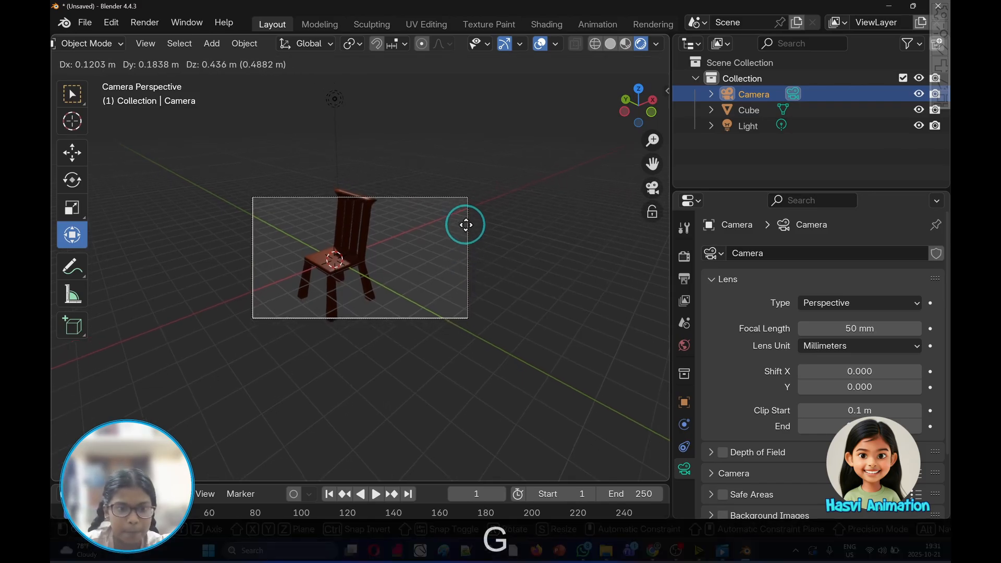
click(466, 219)
click(574, 261)
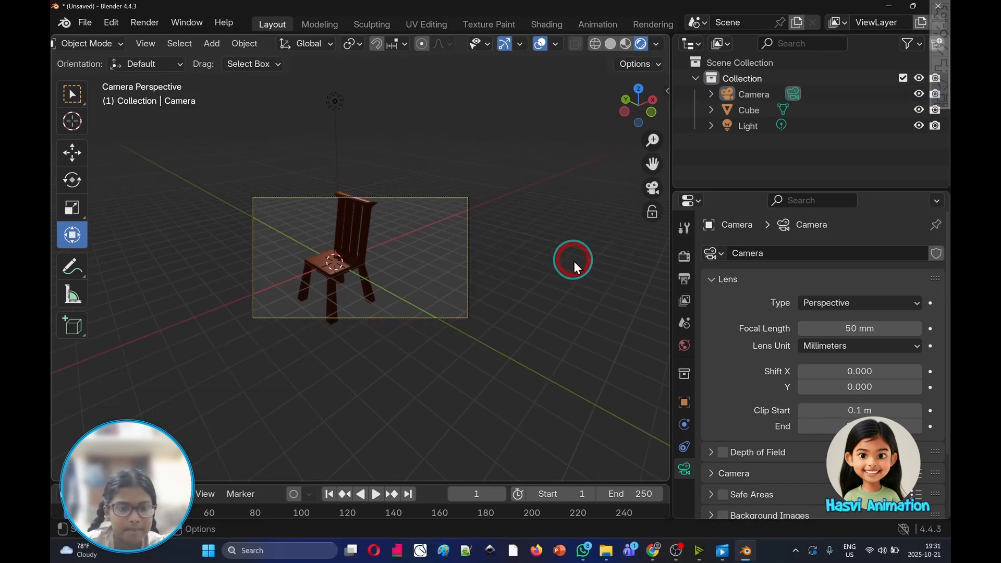
- Outside the camera view, move the camera farther from the chair along Y and about -1.18 m along X, and recheck the framing
click(652, 188)
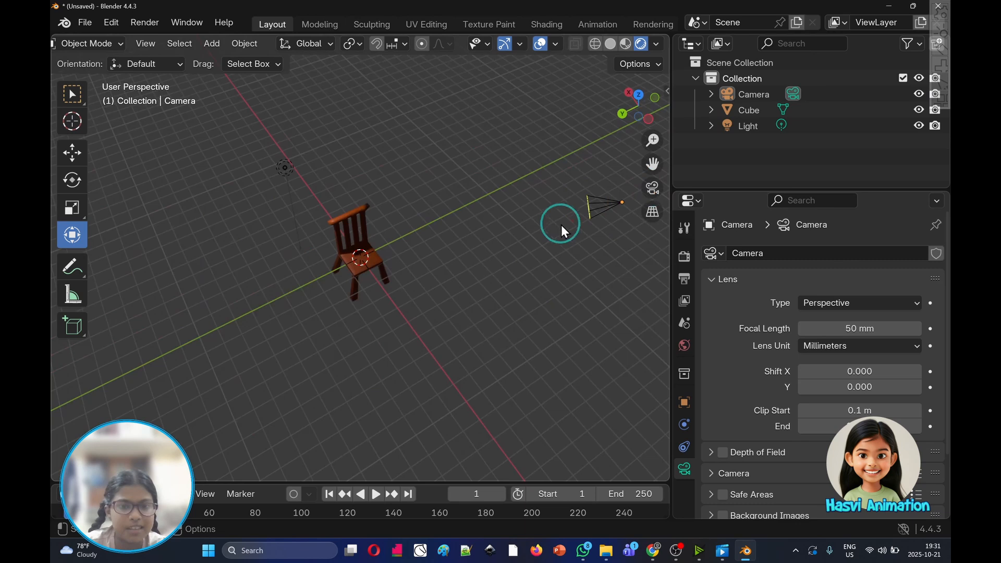
click(624, 197)
drag(549, 240, 582, 229)
drag(575, 142, 600, 164)
click(637, 190)
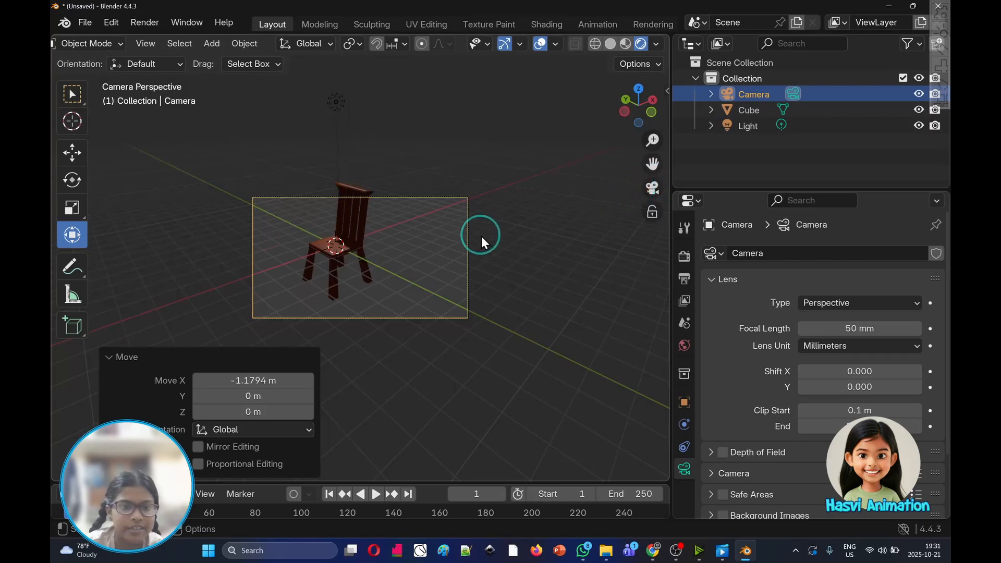
- Shift the camera in view orientation about 0.85 m along Y and -0.09 m along X to enclose the whole chair
key(g)
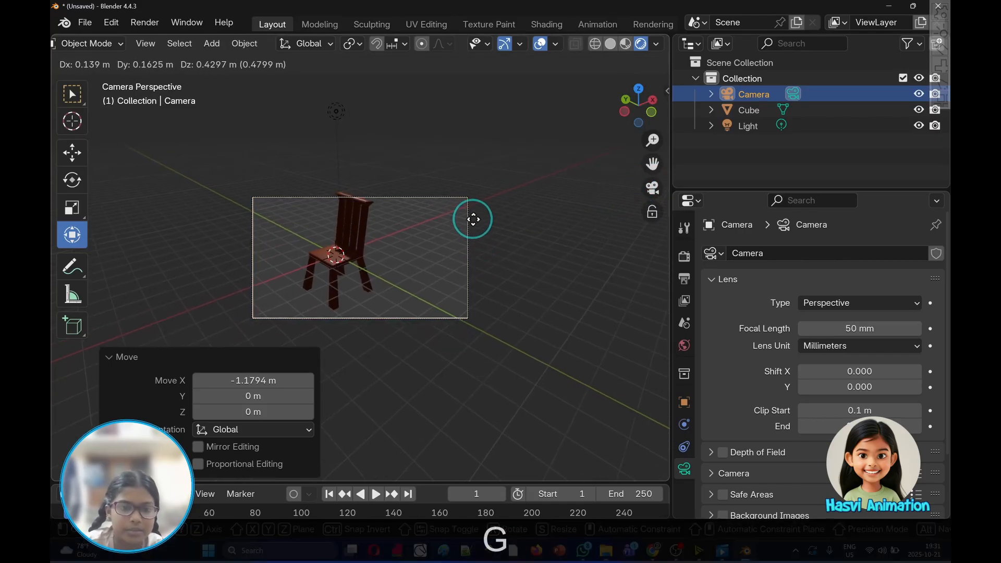
click(470, 201)
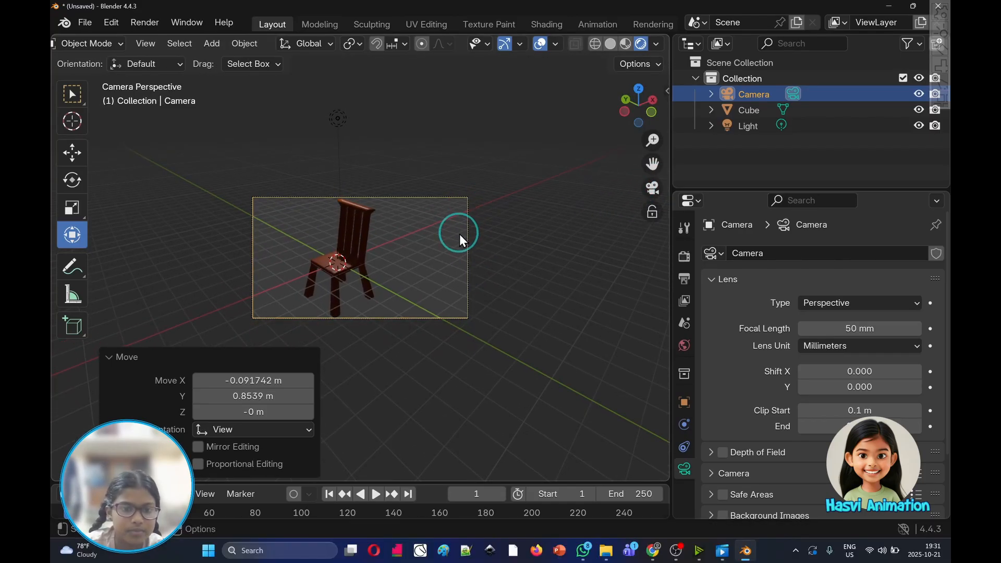
click(504, 277)
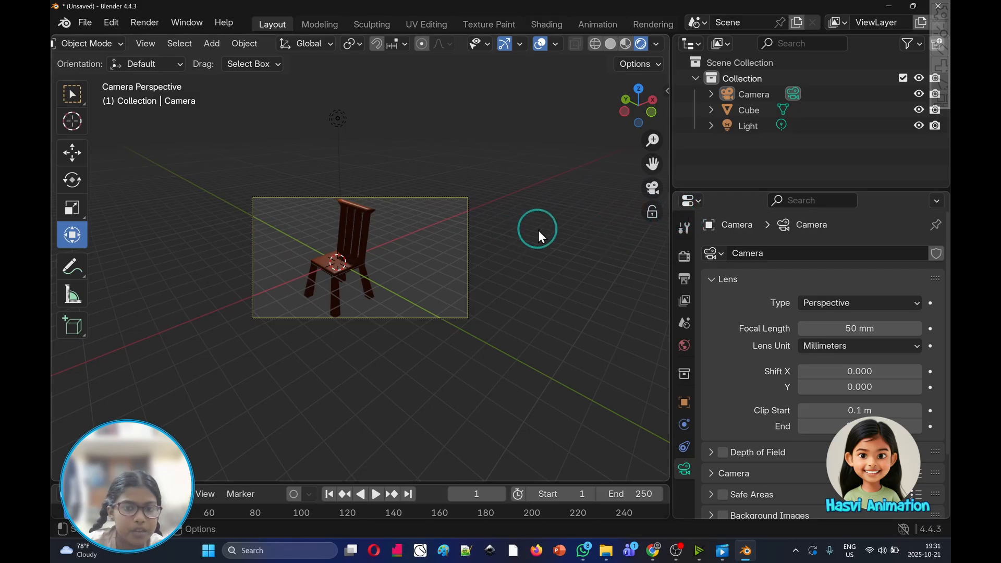
- Try camera focal lengths of 27.22 mm and 79.59 mm, checking the framing through the camera each time
click(652, 188)
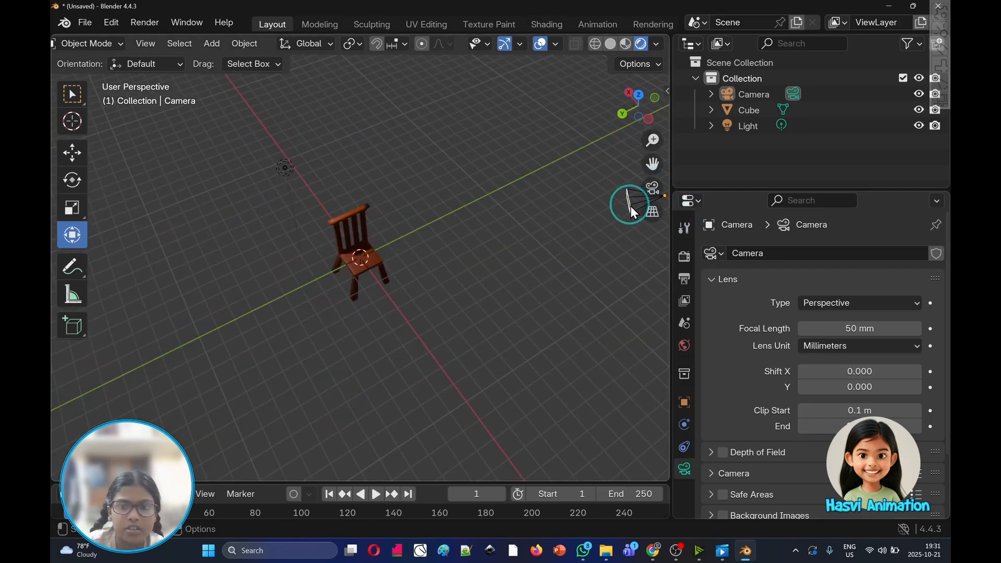
mouse_move(631, 207)
mouse_down()
mouse_move(467, 208)
mouse_move(642, 198)
mouse_up()
click(650, 191)
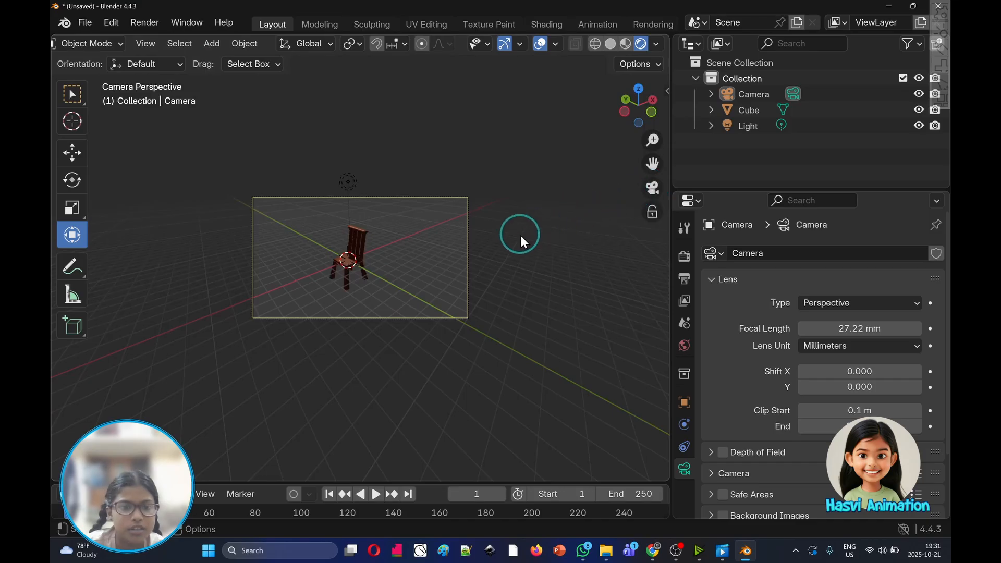
click(652, 189)
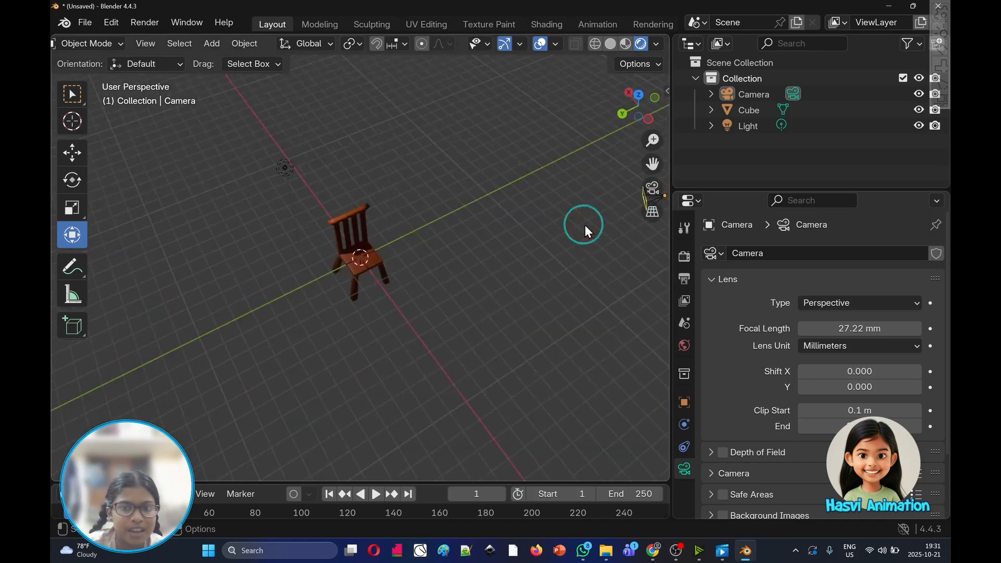
drag(647, 201, 624, 196)
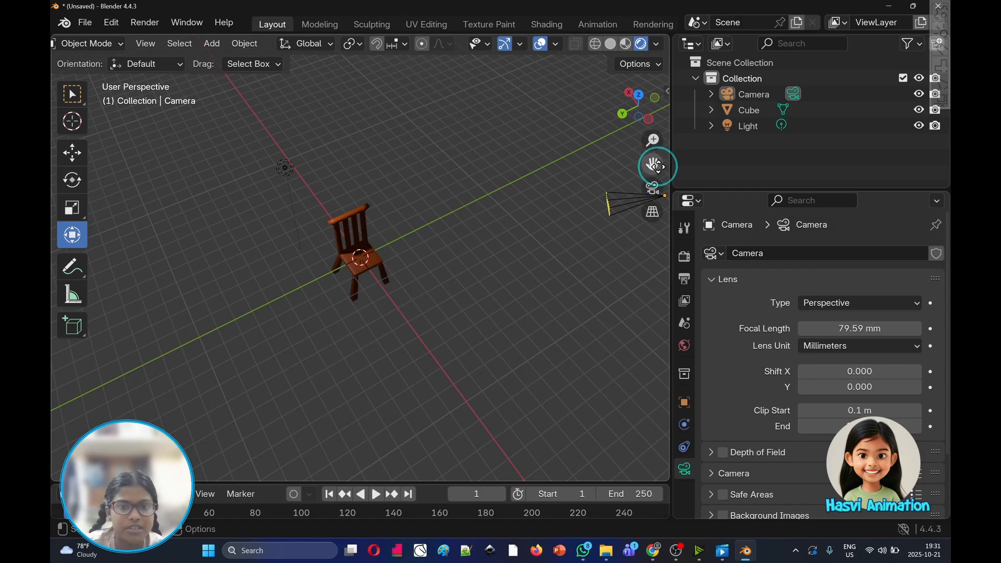
click(652, 188)
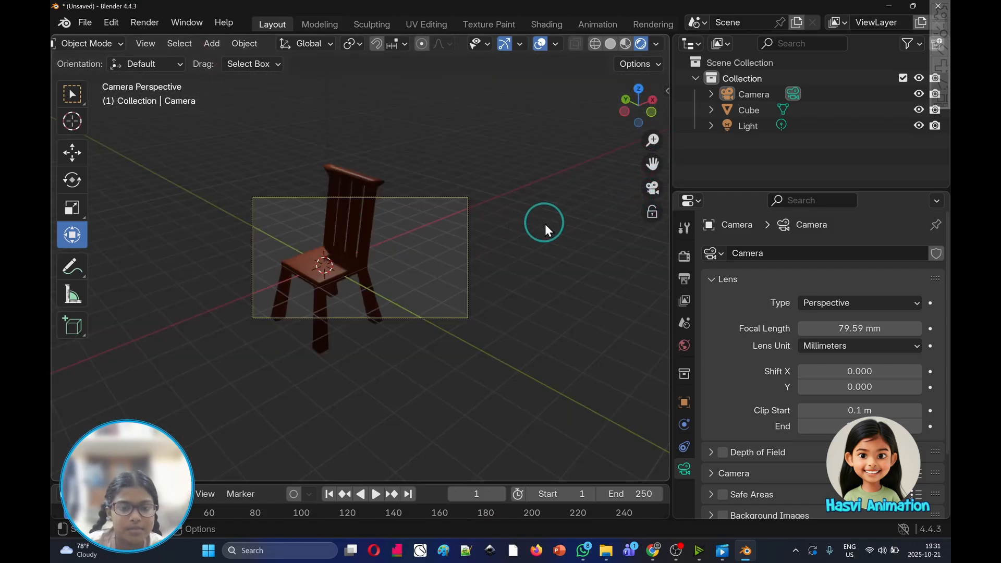
- Set the camera's focal length to about 45.69 mm and check the framing through the camera
click(645, 196)
drag(608, 206, 634, 202)
click(653, 189)
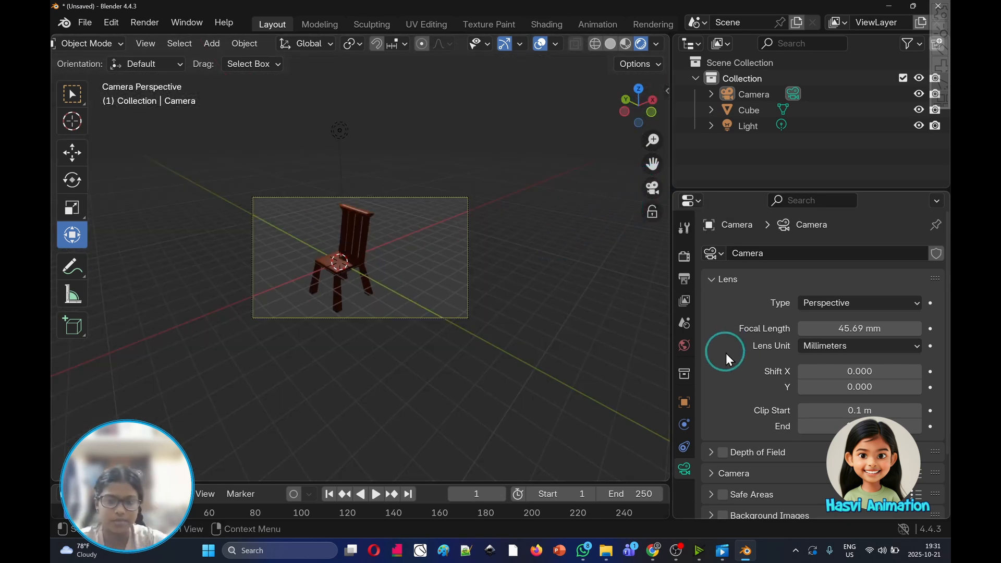
- Add a grid mesh at the scene origin and move it about -2.1 m along Z to the chair's feet
click(658, 191)
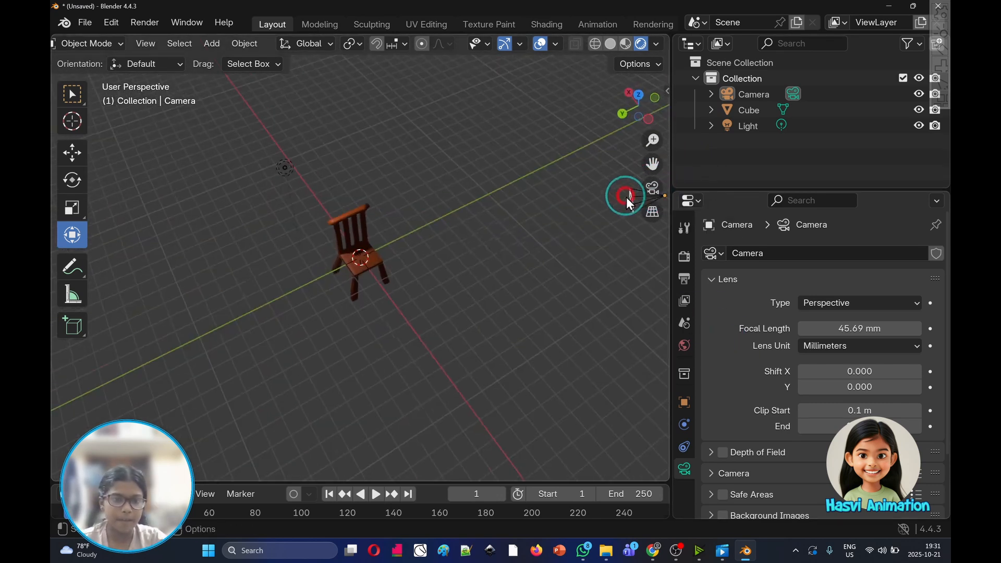
middle_drag(530, 226, 502, 239)
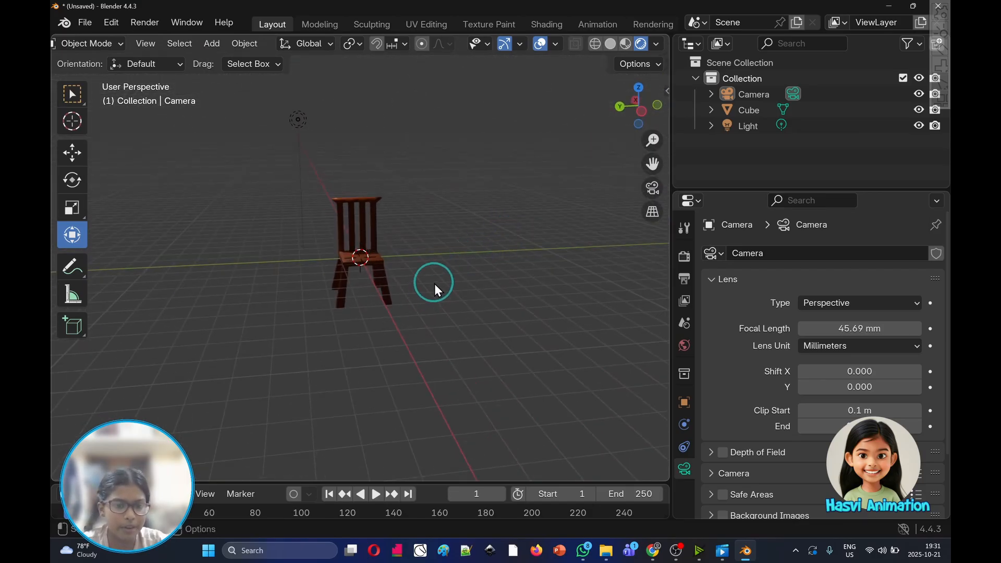
middle_drag(435, 285, 453, 276)
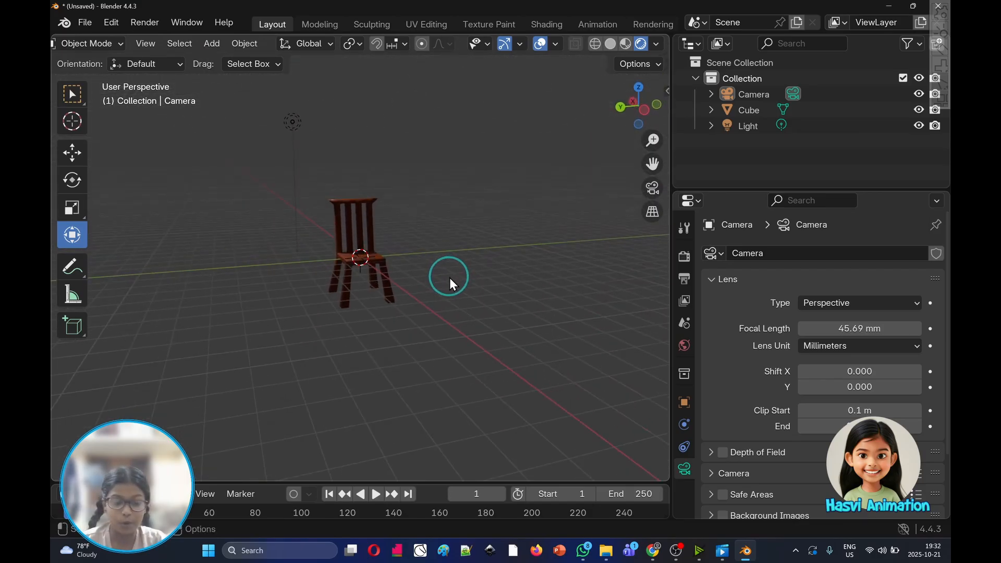
key(ctrl)
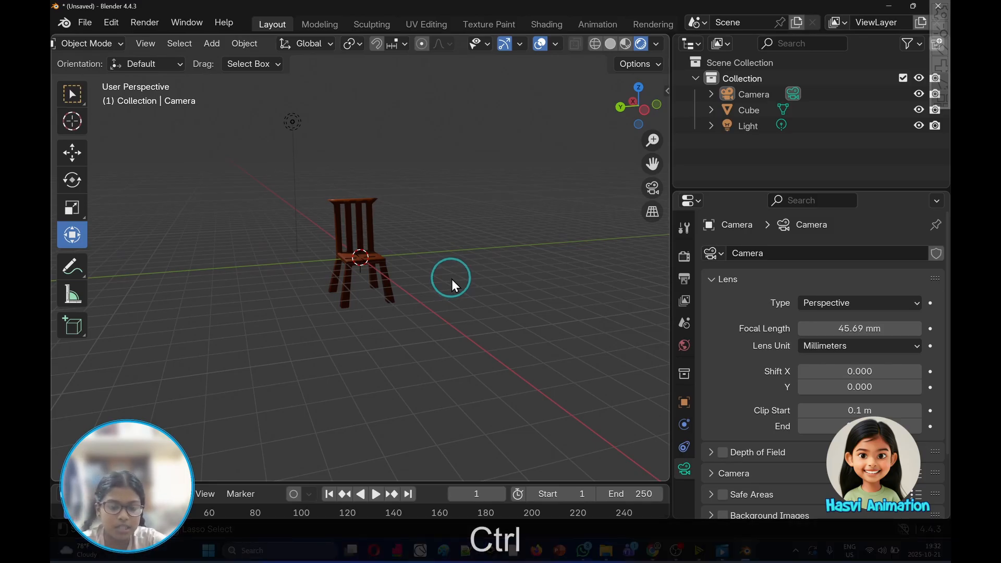
key(ctrl+shift+a)
mouse_move(455, 277)
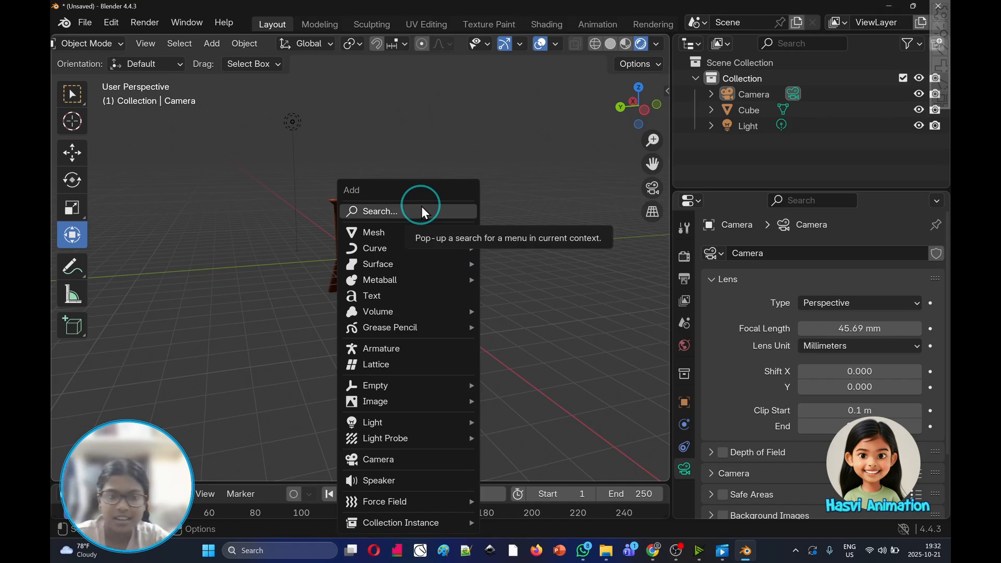
mouse_move(418, 233)
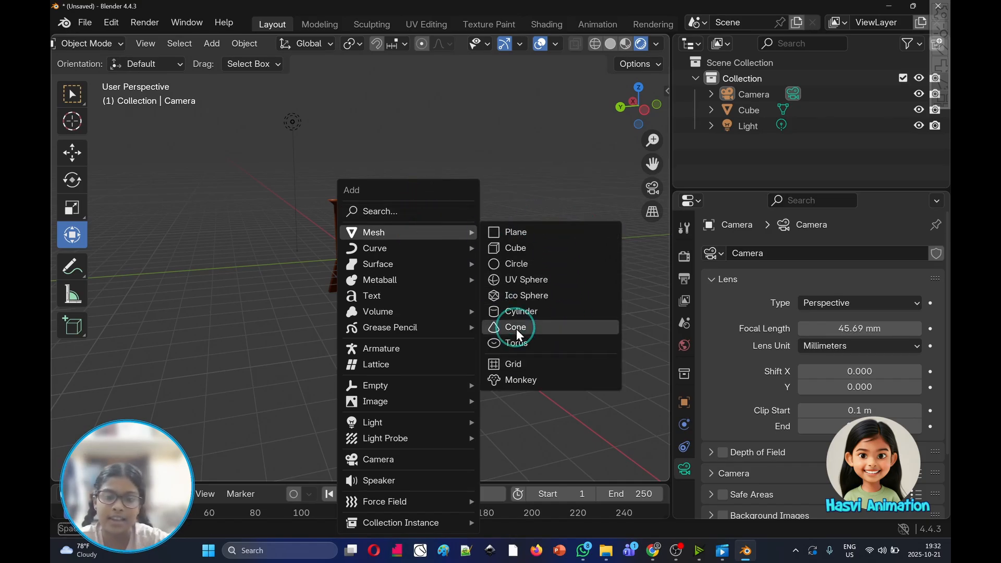
click(530, 371)
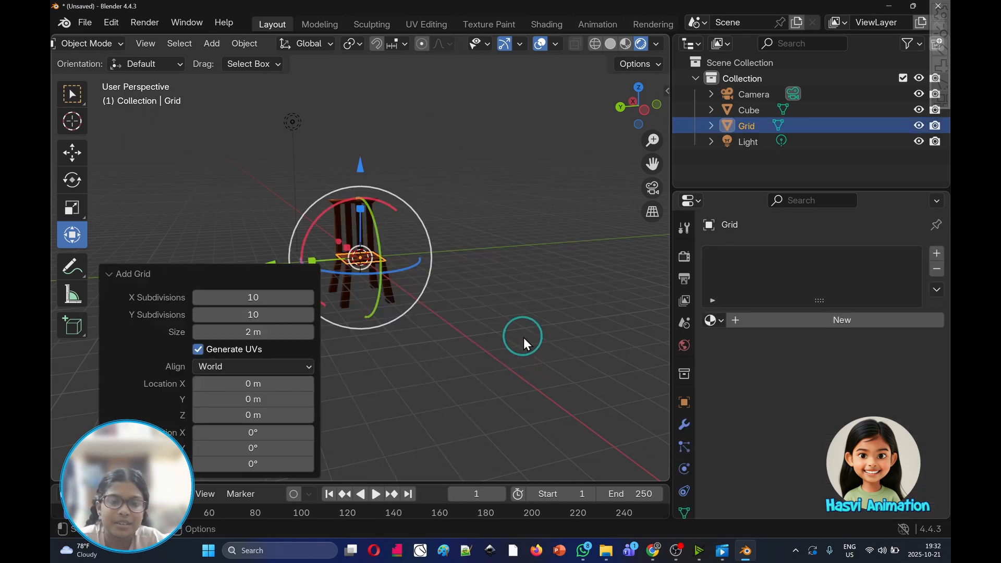
click(374, 256)
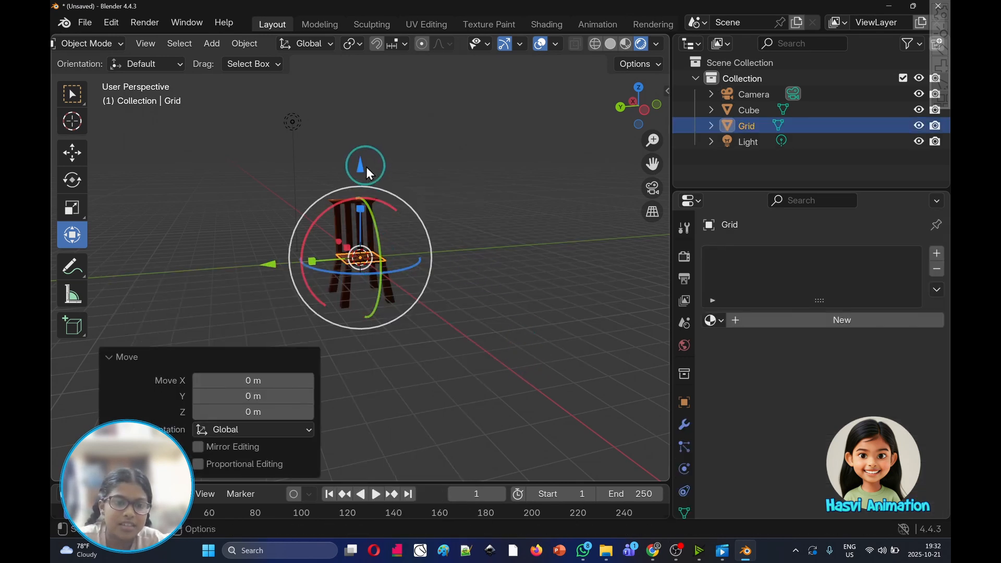
drag(363, 166, 361, 205)
- Scale the grid by about 7.93 along X and 10.12 along Y to form a floor under the chair
middle_drag(399, 280, 377, 299)
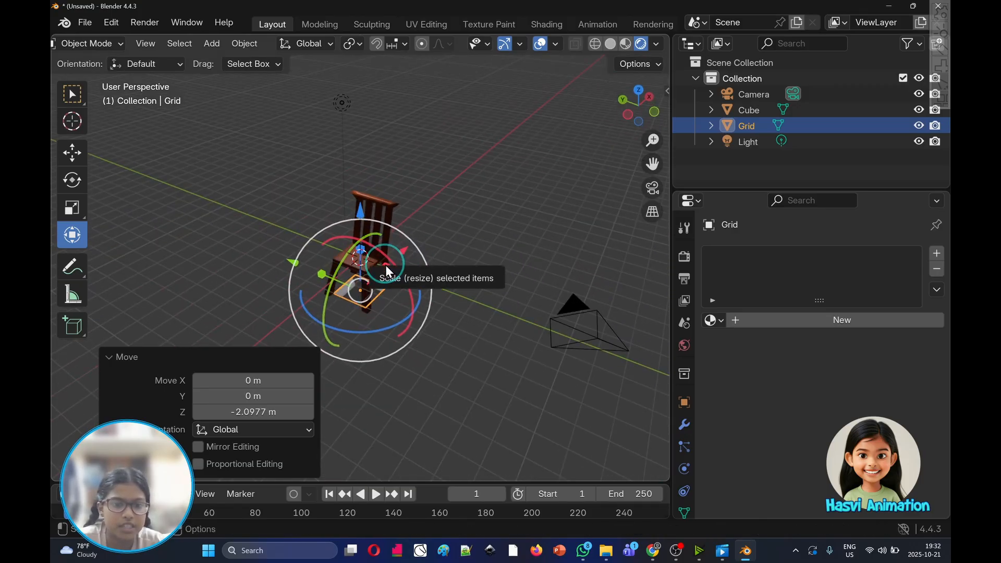
key(s)
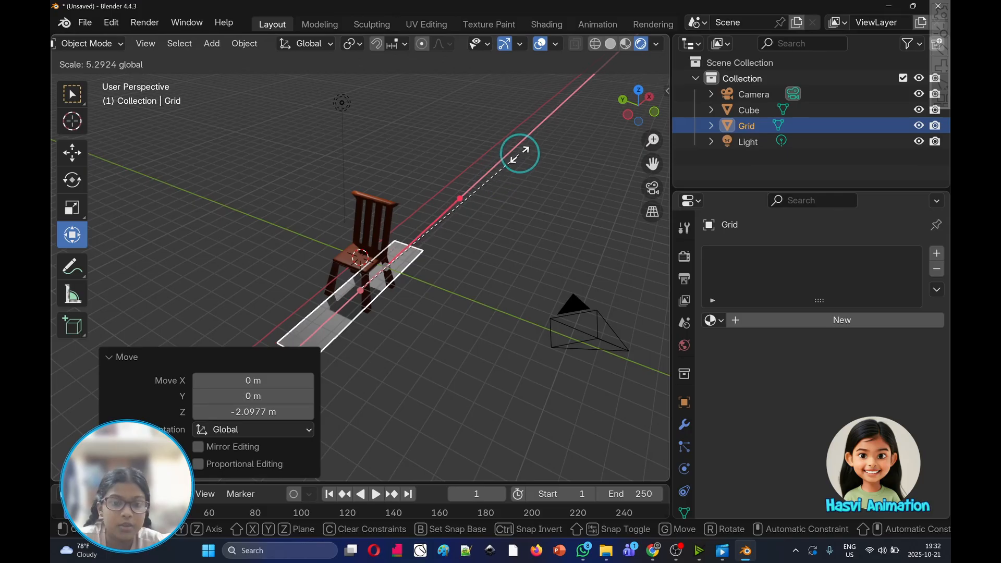
click(599, 94)
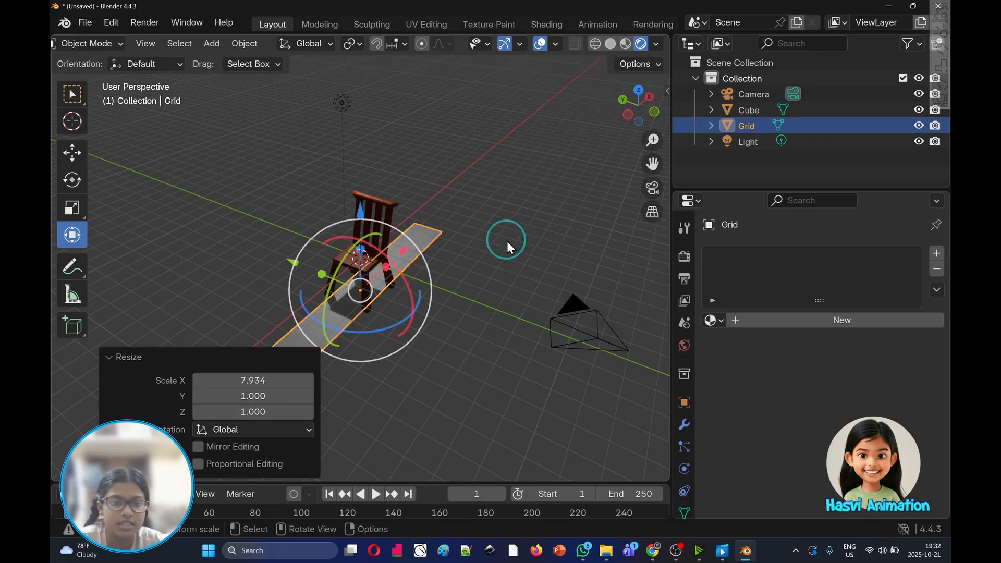
key(s)
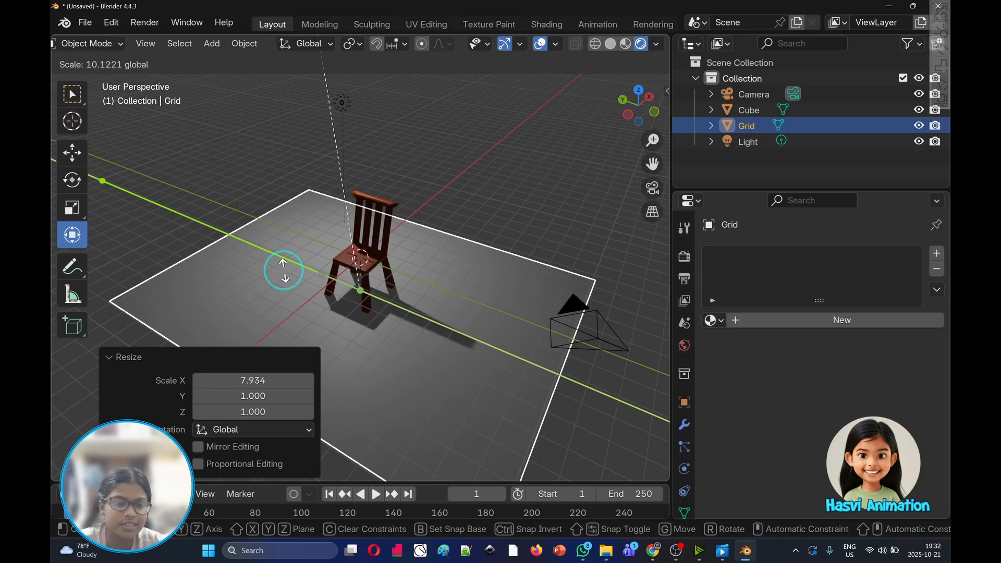
click(279, 264)
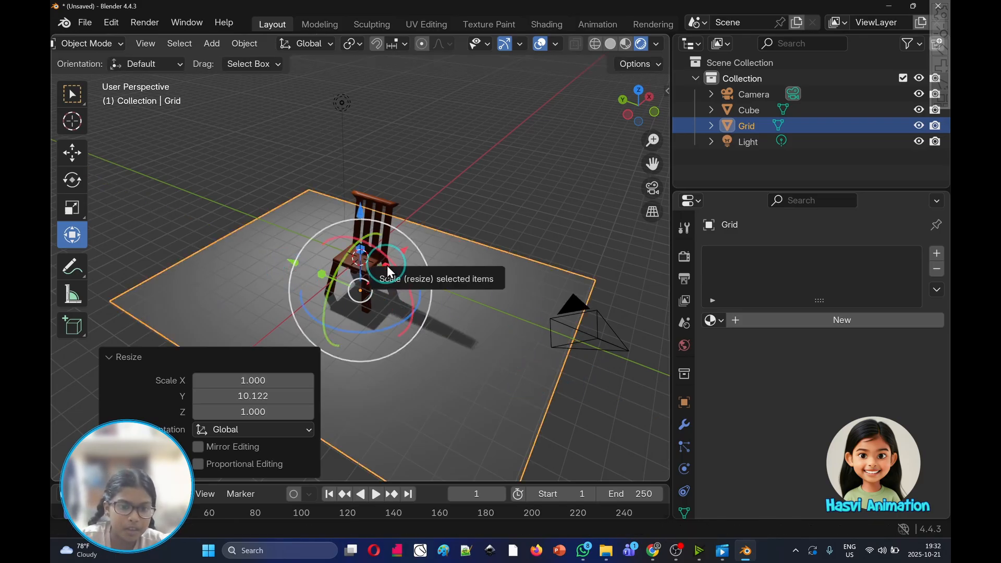
- Scale the floor grid by about 1.84 along X and 1.87 along Y, and check it through the camera
key(s)
key(x)
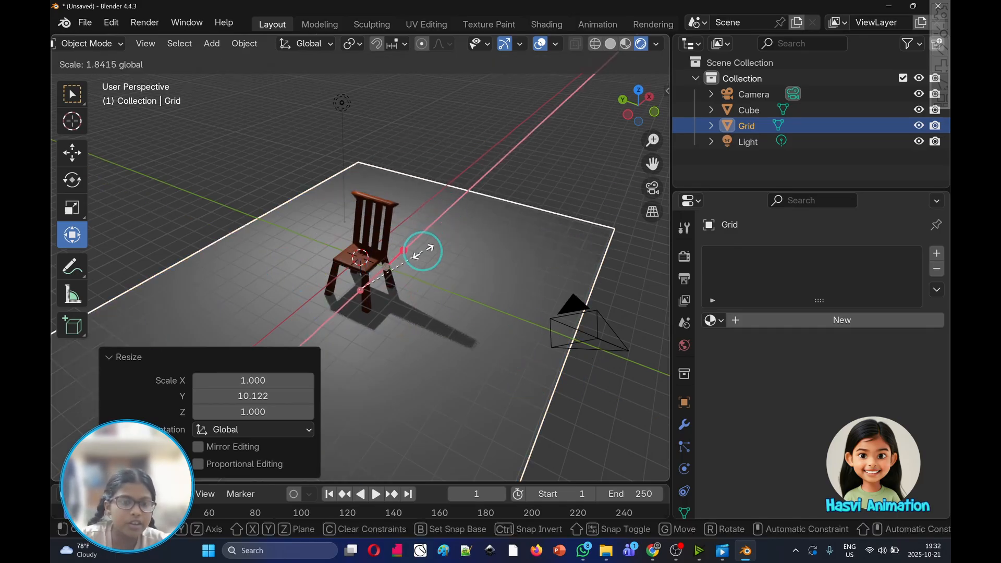
click(415, 258)
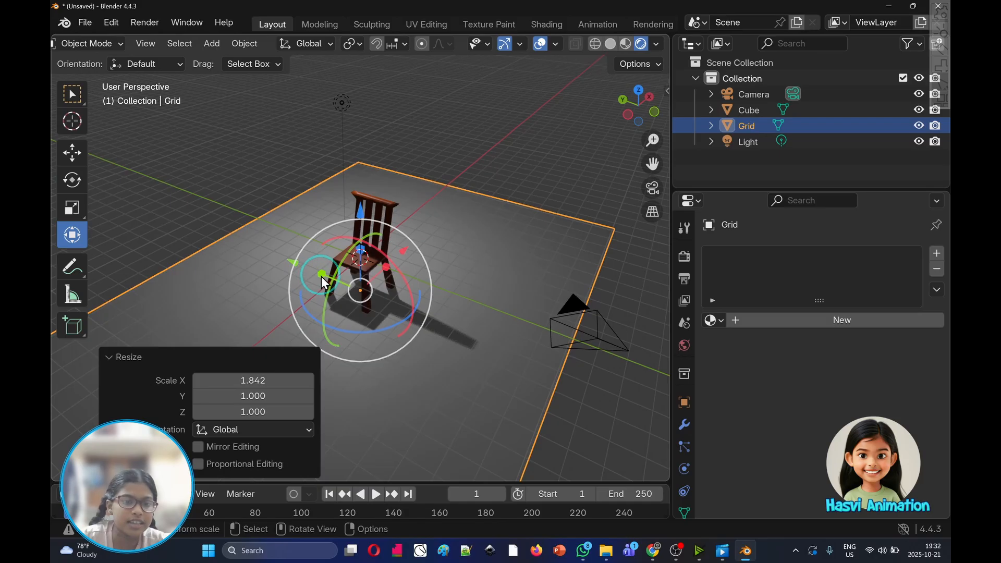
key(s)
key(y)
drag(268, 240, 283, 249)
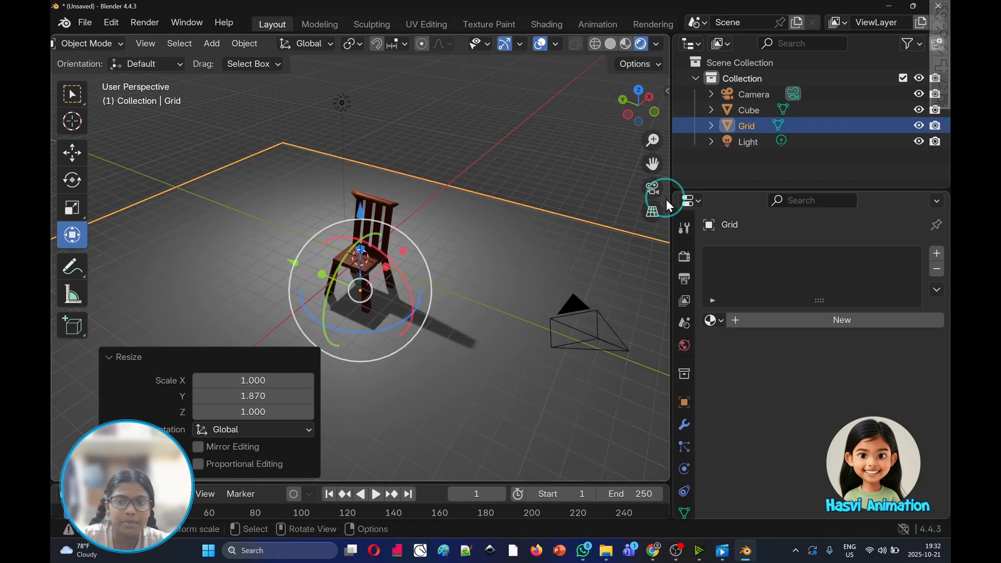
click(653, 186)
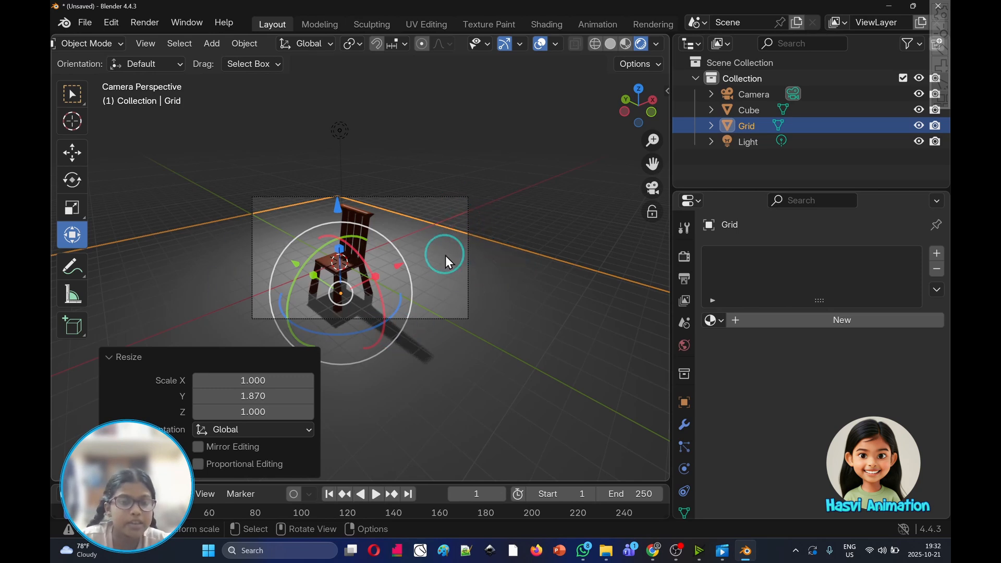
click(503, 166)
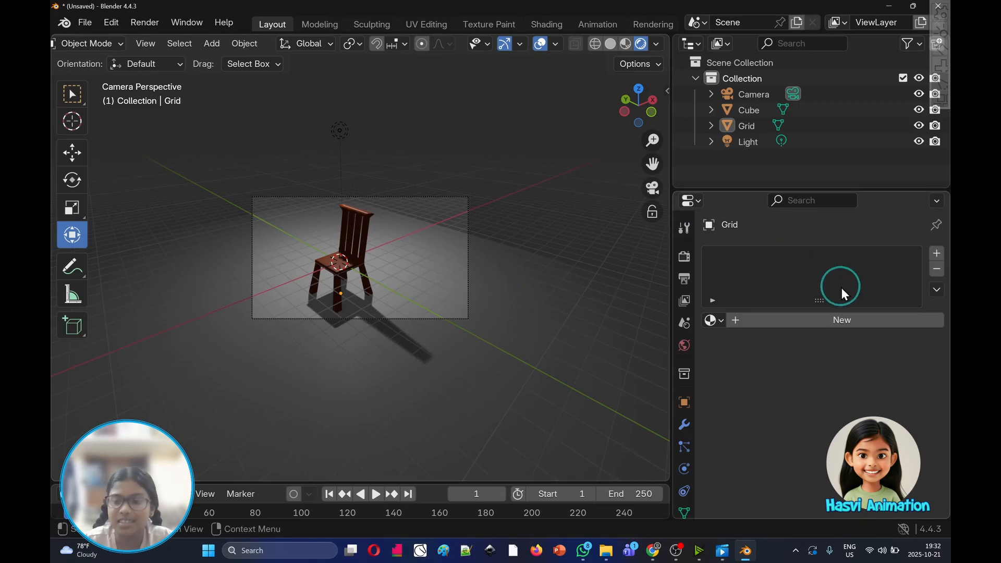
- Change the world's surface shader from Background to Emission
click(685, 346)
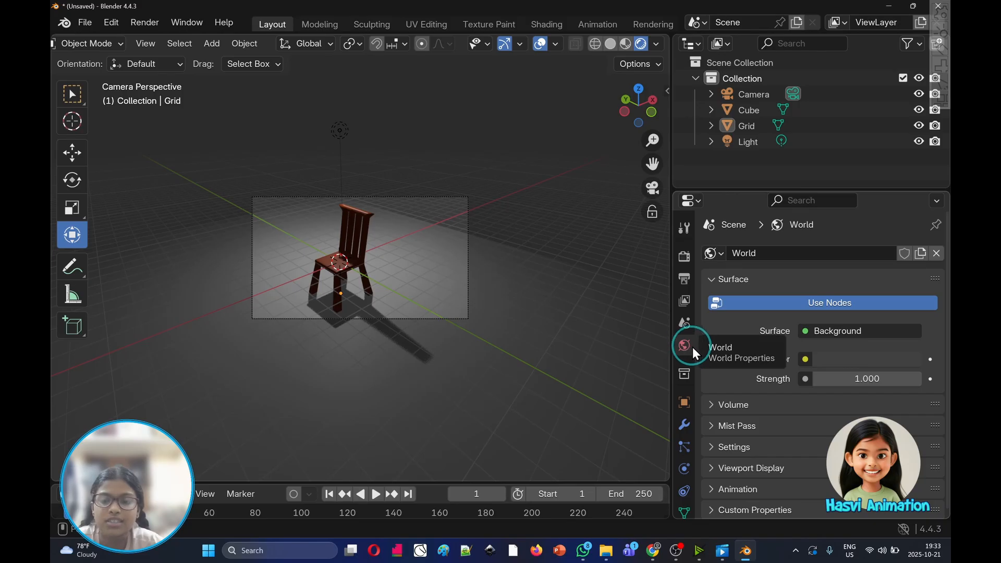
click(830, 336)
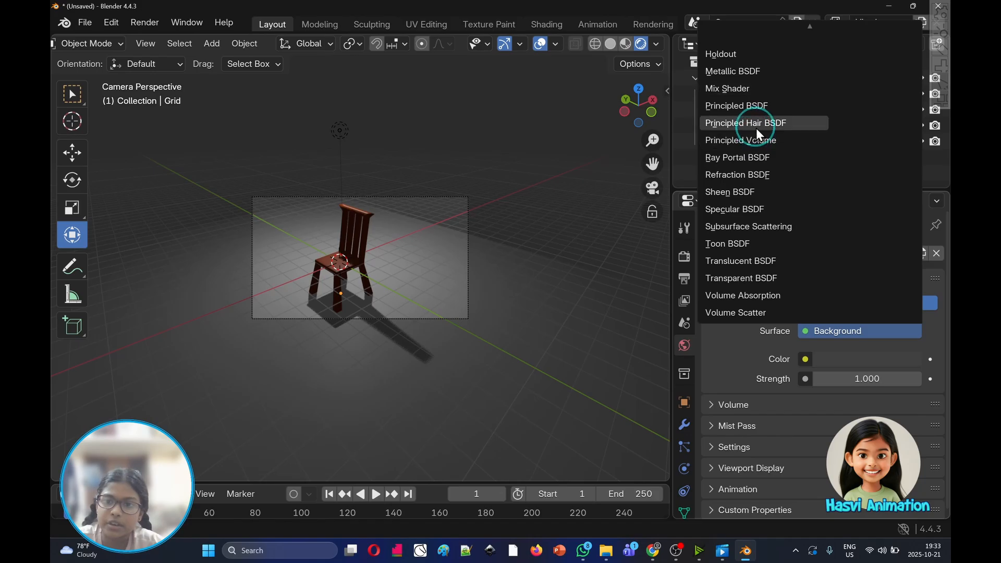
scroll(756, 76, up, 5)
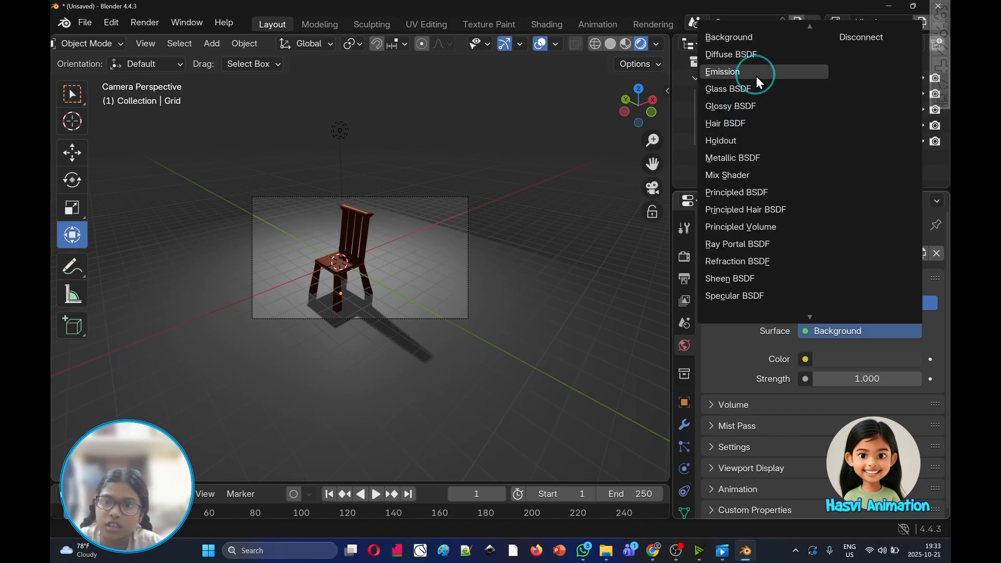
click(756, 73)
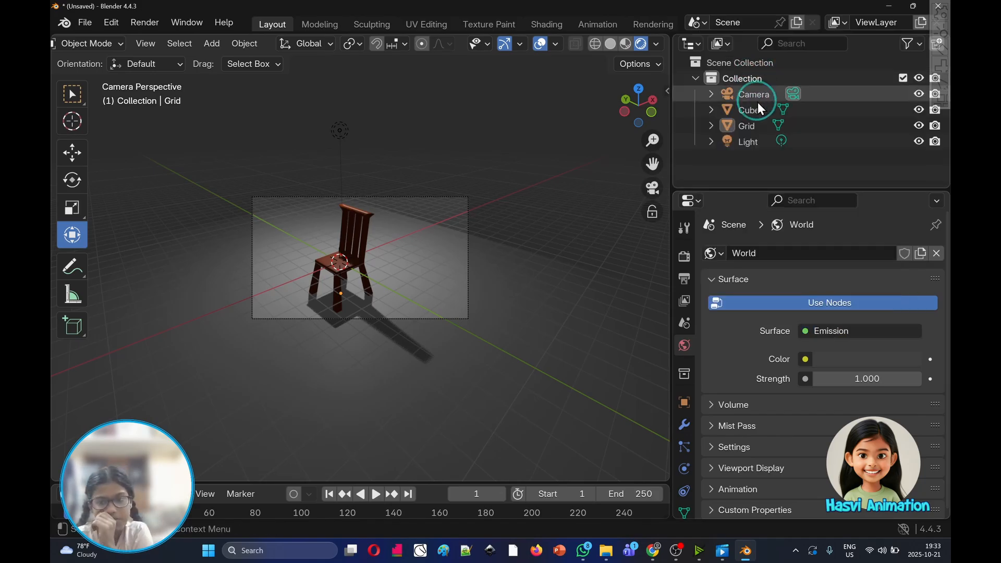
- Set the world's emission color to a slightly darkened sky blue
click(842, 365)
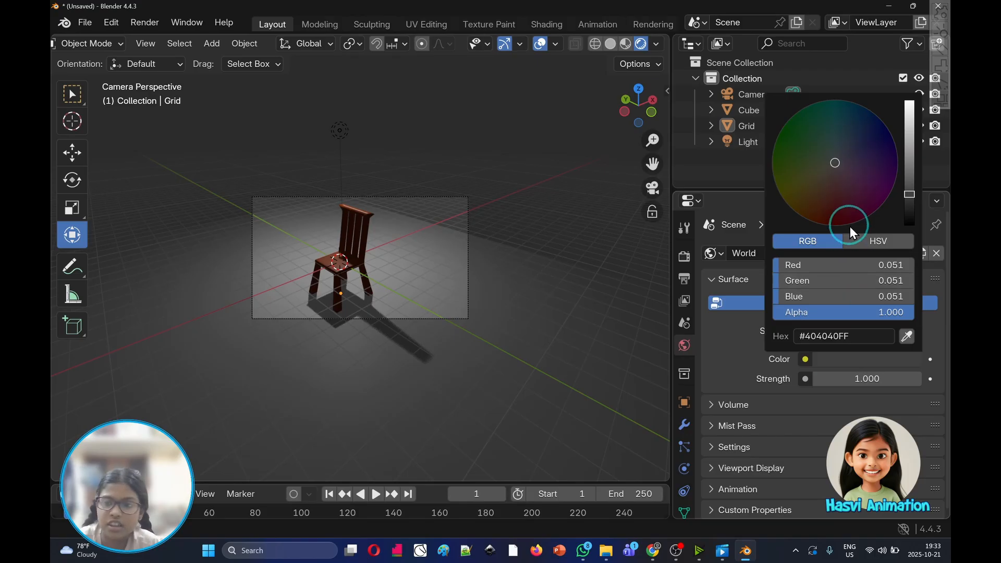
click(839, 164)
drag(909, 193, 909, 100)
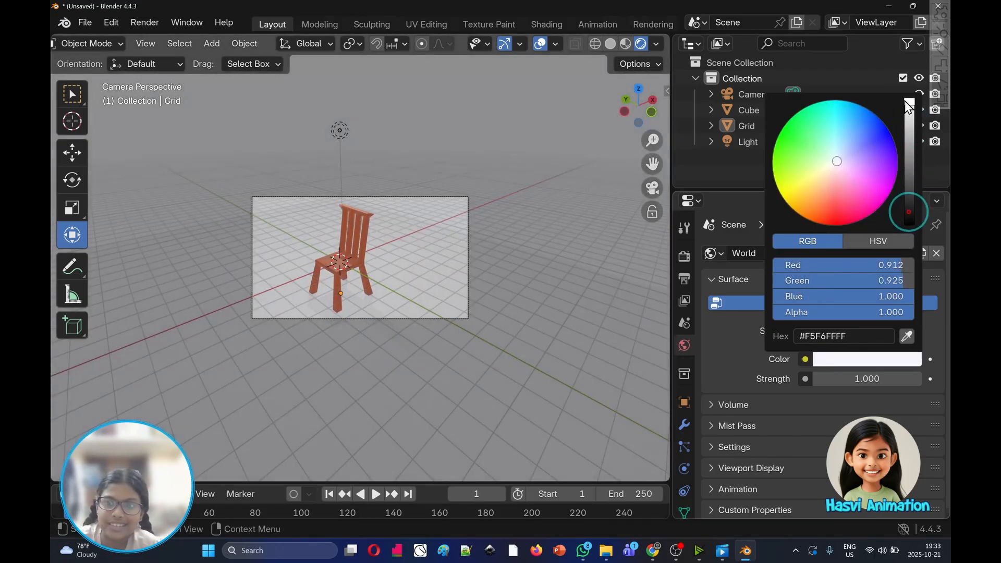
drag(838, 165, 846, 140)
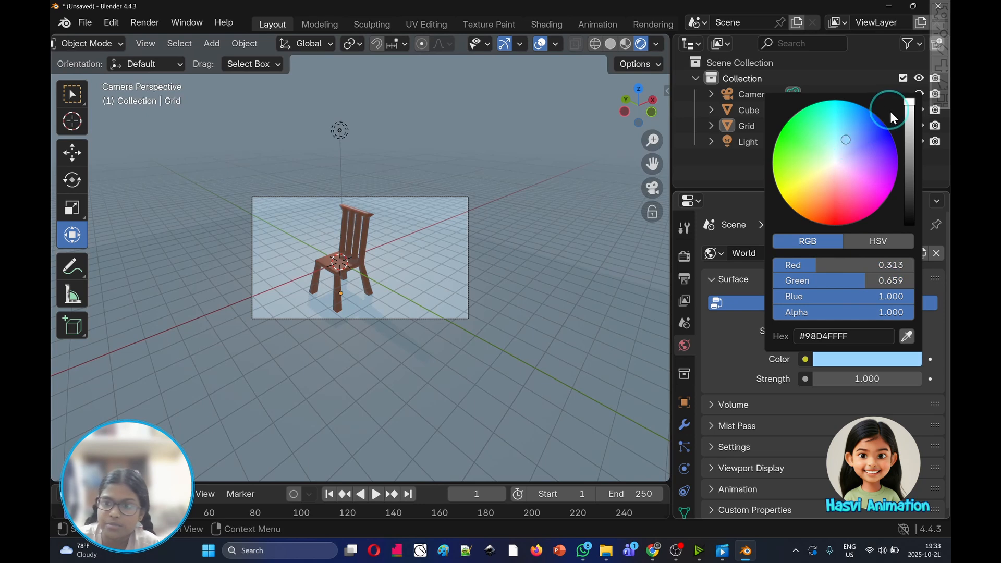
drag(904, 110, 910, 137)
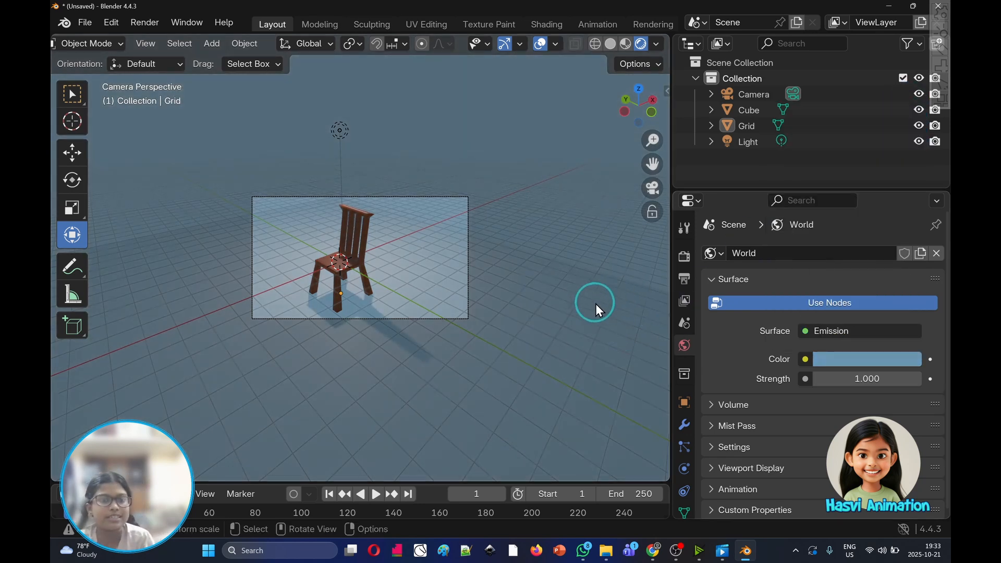
- Change the color of the point light above the chair to a saturated golden yellow
click(579, 317)
middle_drag(549, 336, 602, 335)
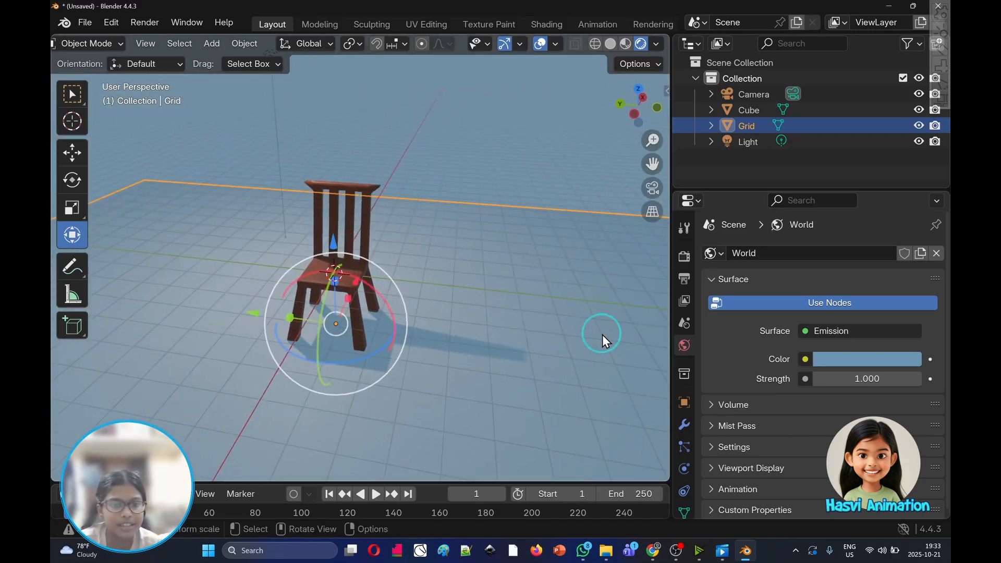
click(275, 98)
scroll(281, 114, up, 3)
scroll(295, 147, down, 4)
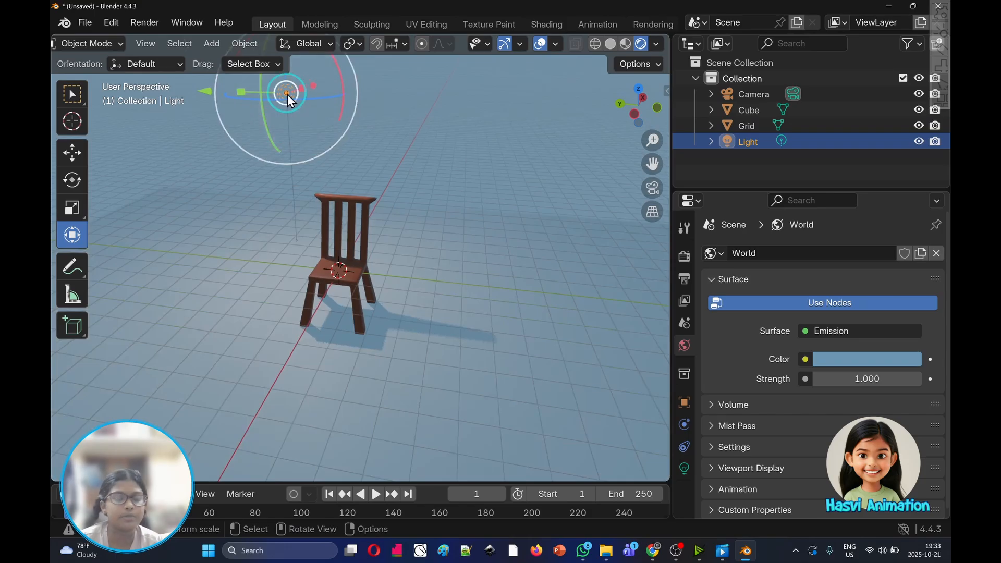
click(684, 469)
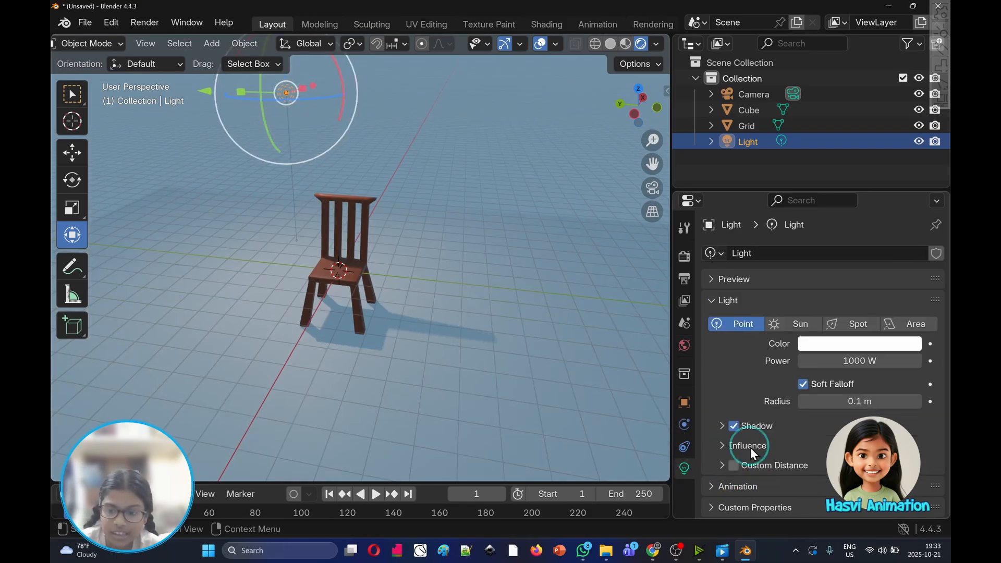
click(839, 344)
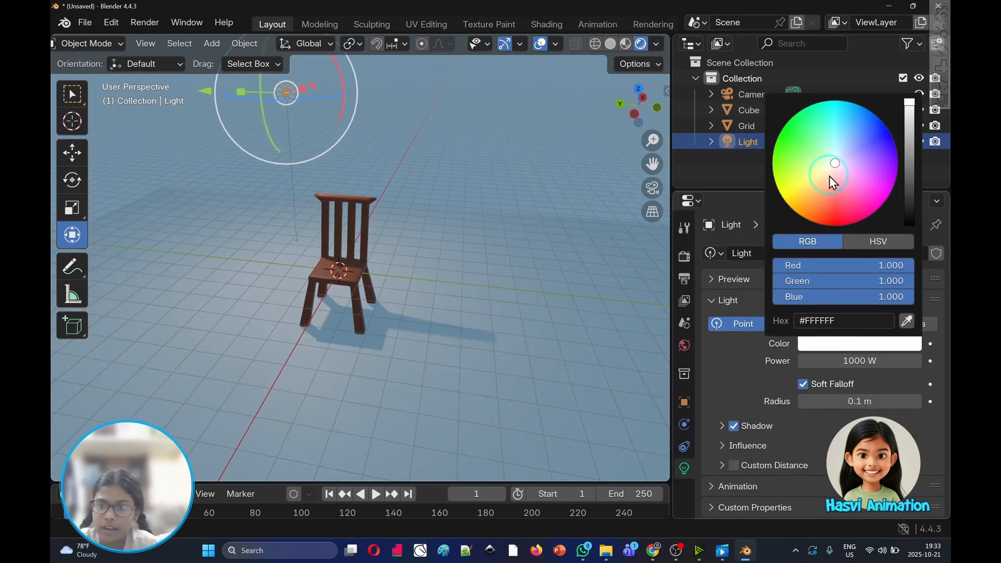
drag(830, 176, 787, 205)
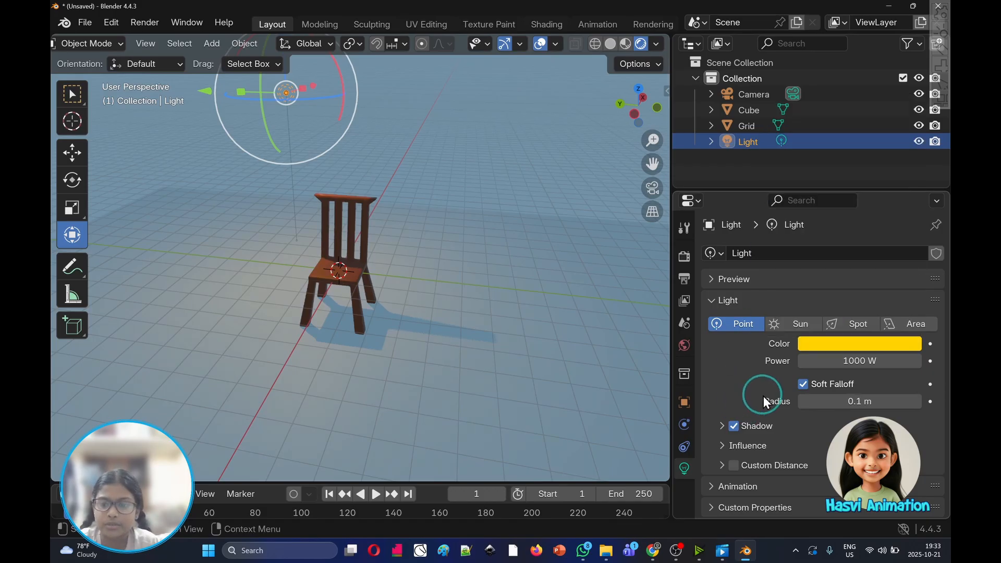
- Set the point light's power to 10000 W
click(860, 360)
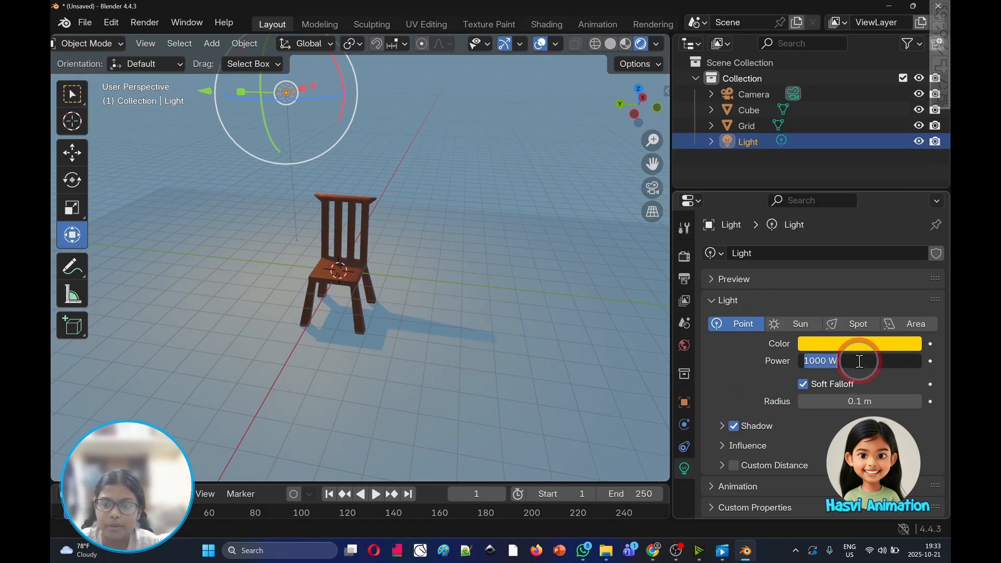
click(829, 361)
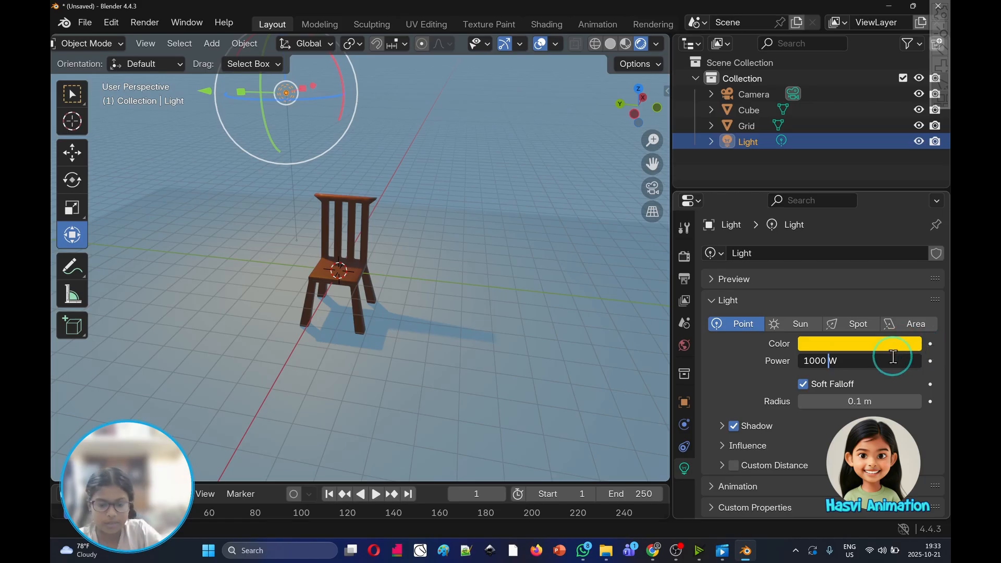
key(Left)
text(0)
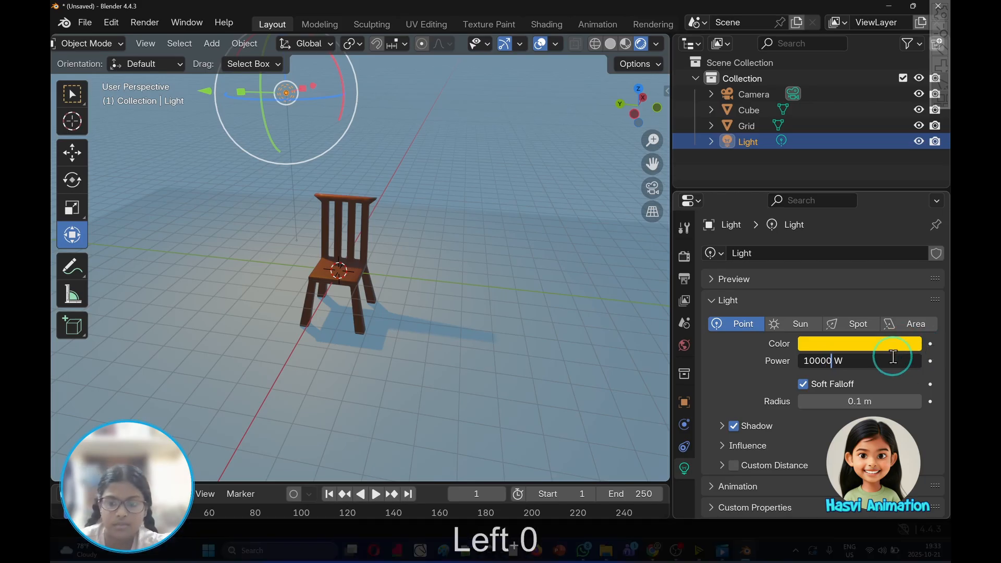
click(484, 303)
- Move the point light about 0.13 m along Y and -0.66 m along X, and check the scene through the camera
middle_drag(538, 285, 503, 336)
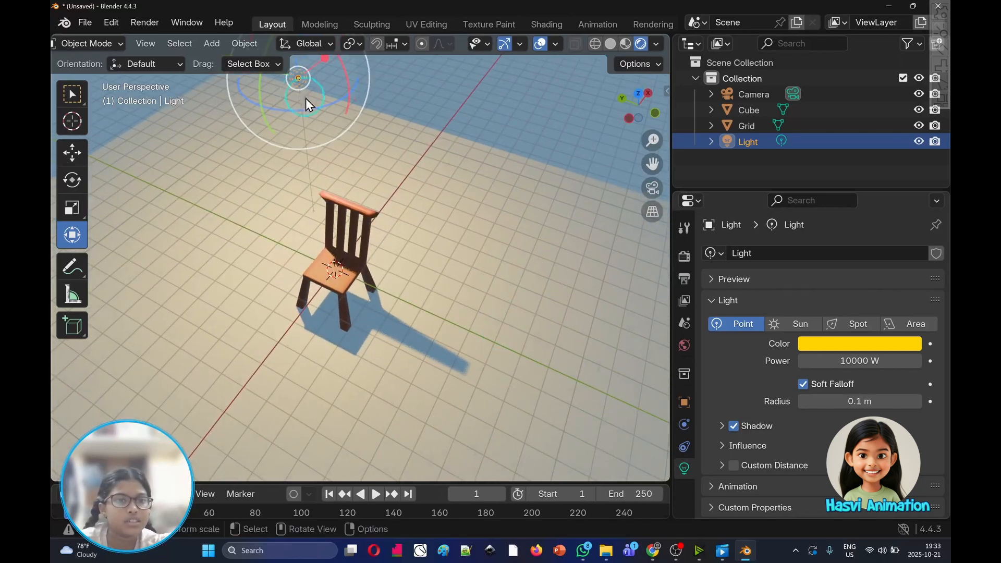
scroll(299, 112, down, 2)
drag(254, 118, 245, 107)
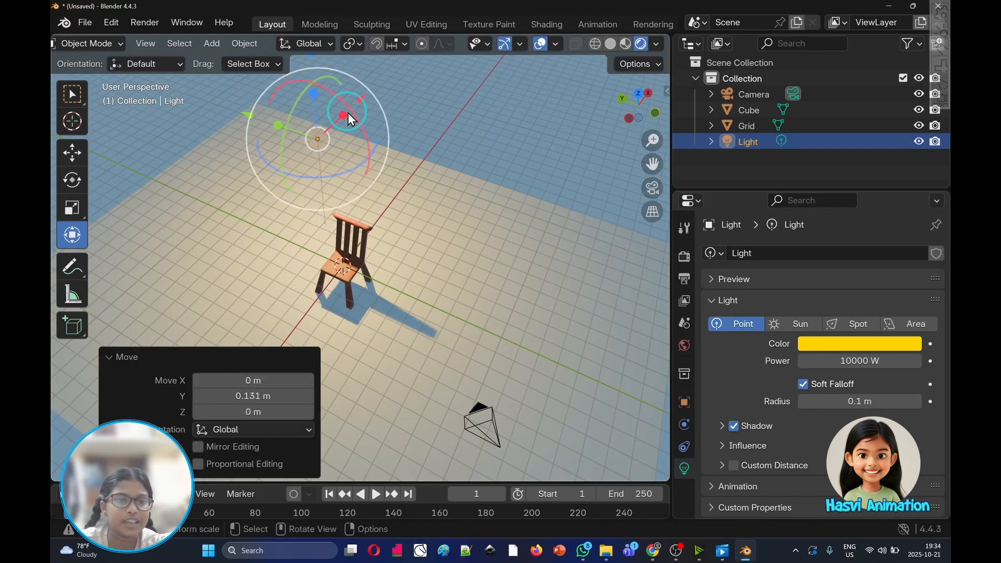
drag(362, 98, 311, 145)
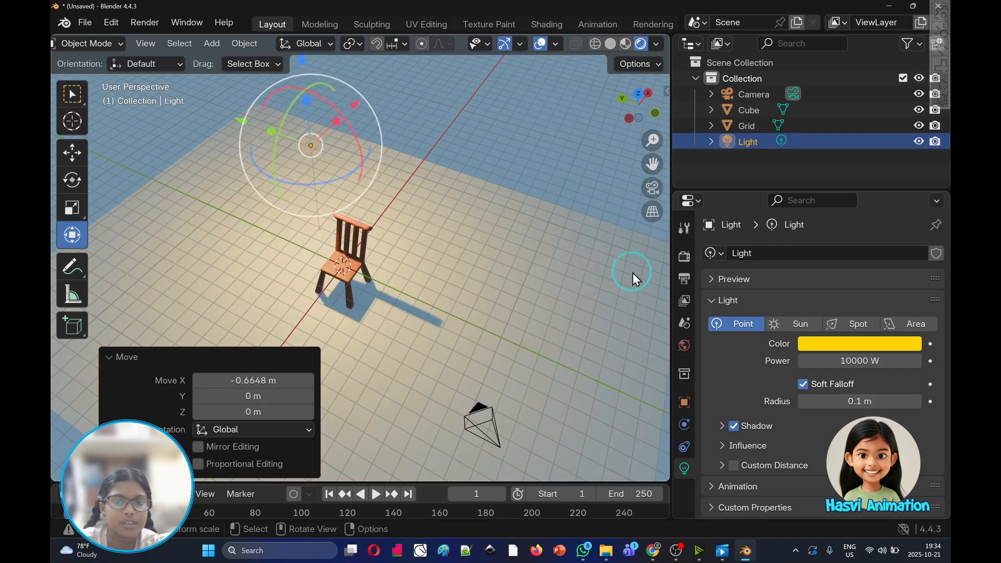
click(650, 190)
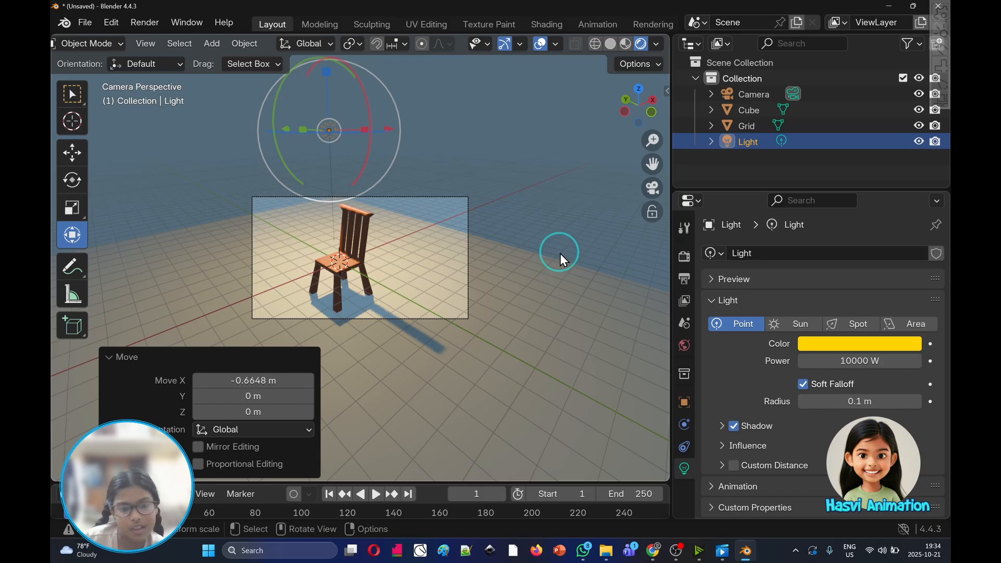
click(492, 245)
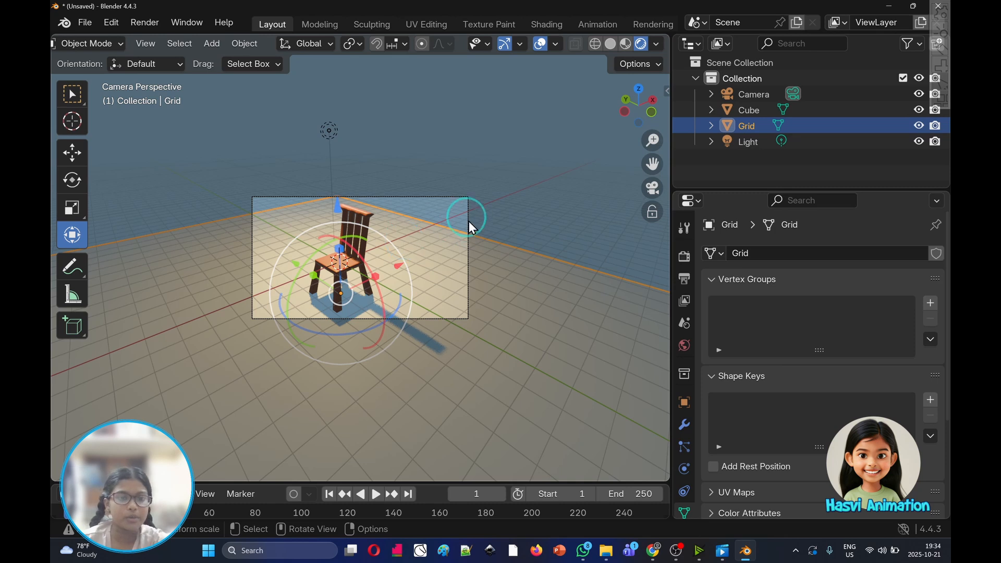
click(414, 167)
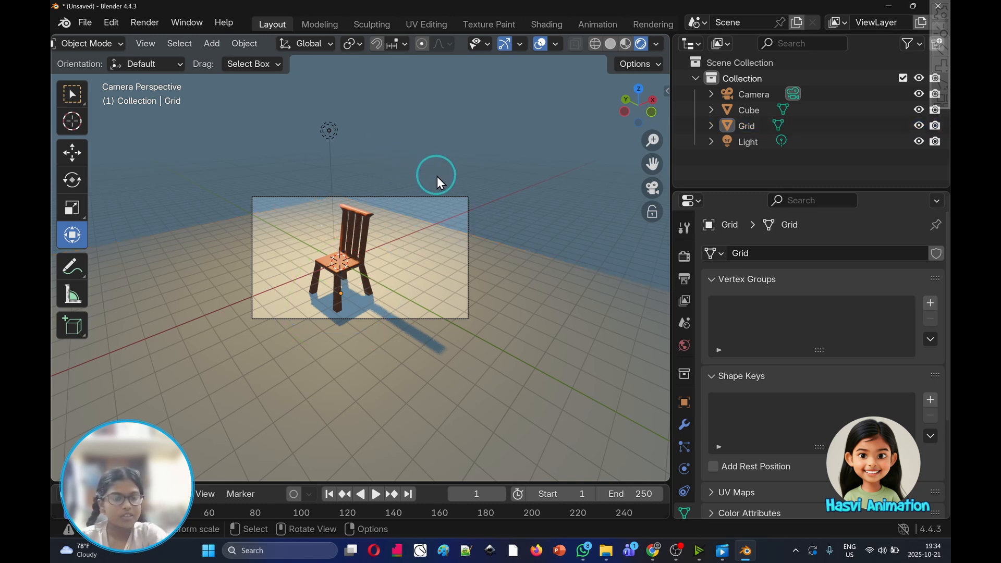
scroll(399, 246, up, 4)
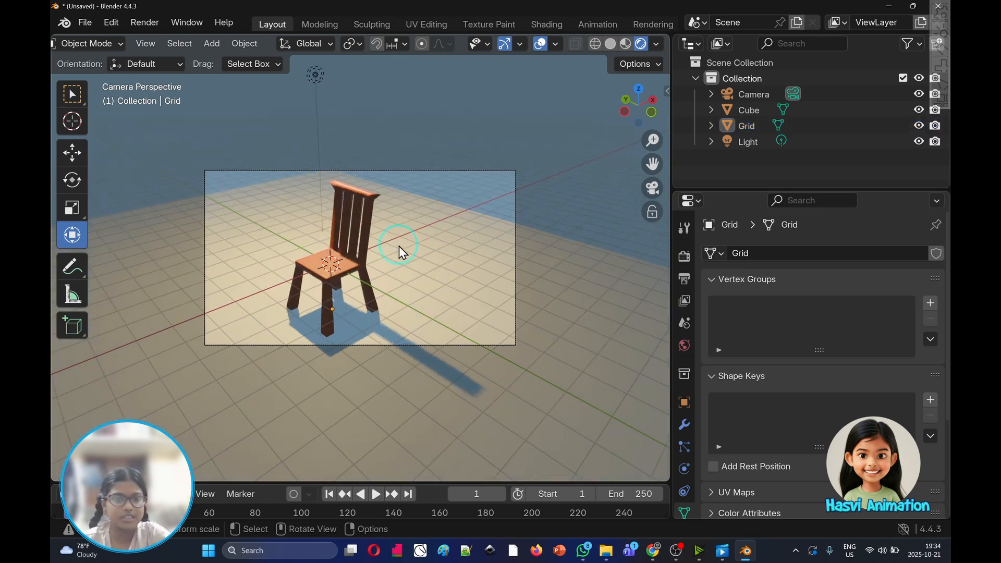
- Give the floor grid a new material with a salmon base color, #E8957F
click(437, 258)
middle_drag(436, 258, 480, 247)
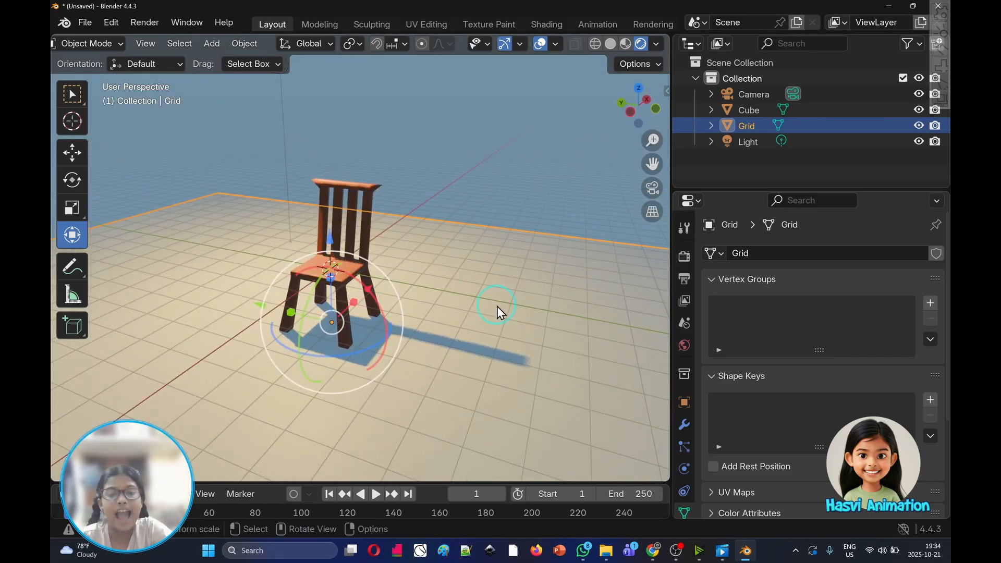
middle_drag(496, 306, 500, 274)
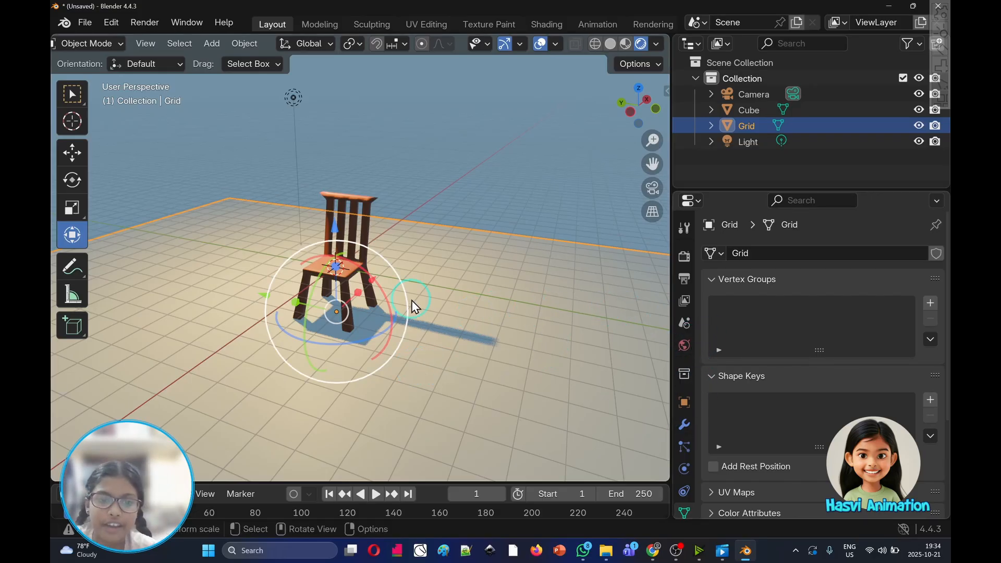
scroll(675, 417, down, 2)
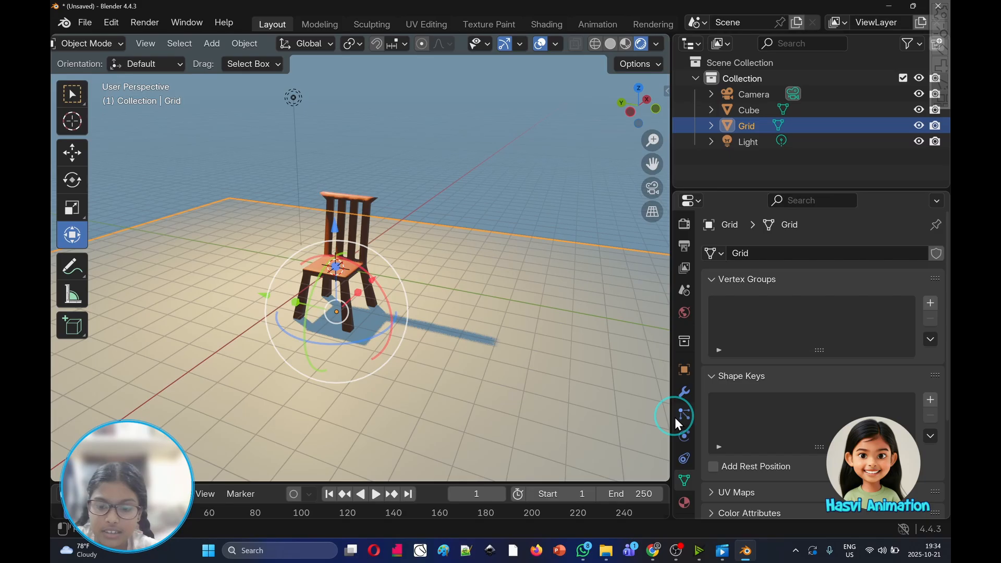
click(684, 502)
click(803, 320)
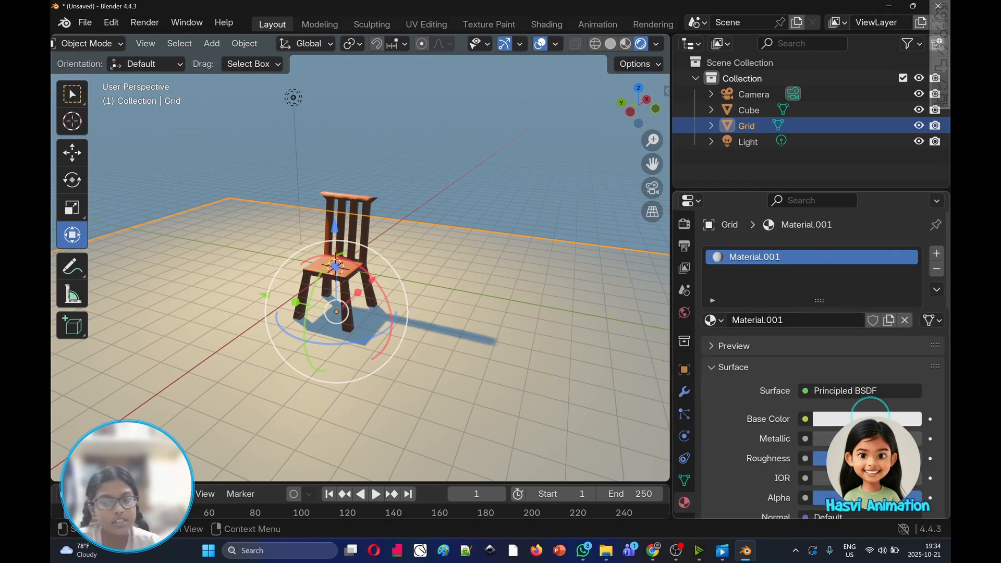
click(867, 419)
mouse_move(838, 221)
mouse_down()
mouse_move(810, 208)
mouse_move(860, 244)
mouse_move(827, 233)
mouse_move(814, 261)
mouse_move(861, 263)
mouse_move(873, 282)
mouse_move(826, 206)
mouse_move(795, 258)
mouse_move(813, 247)
mouse_move(787, 241)
mouse_move(806, 273)
mouse_move(816, 256)
mouse_move(805, 228)
mouse_move(829, 250)
mouse_up()
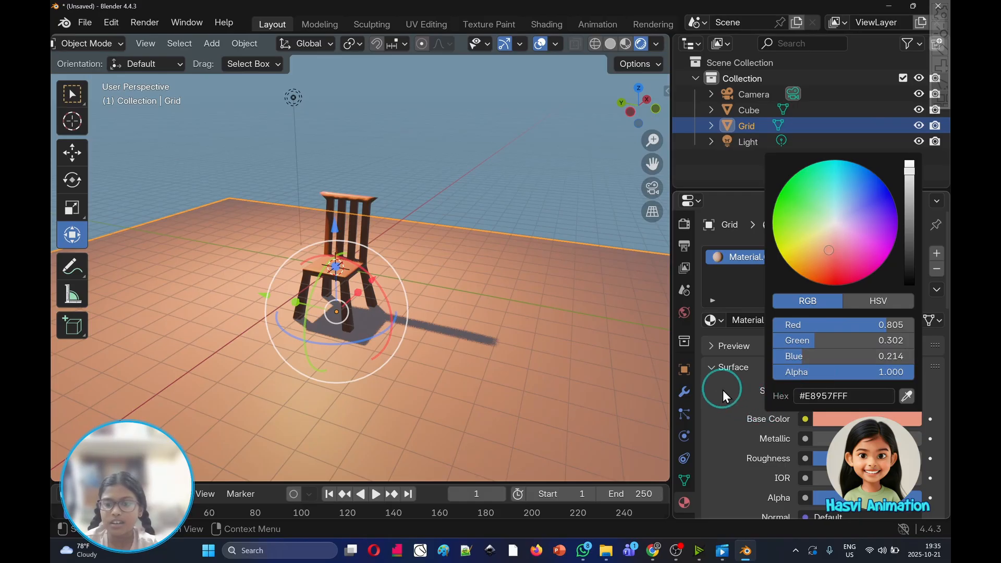
- Connect a Noise Texture to the floor material's base color
click(807, 419)
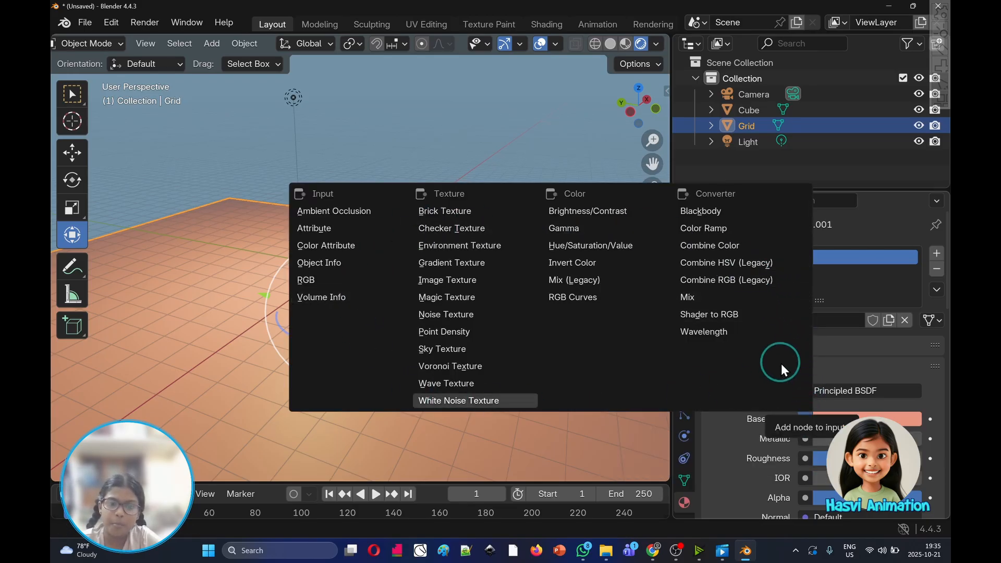
click(459, 314)
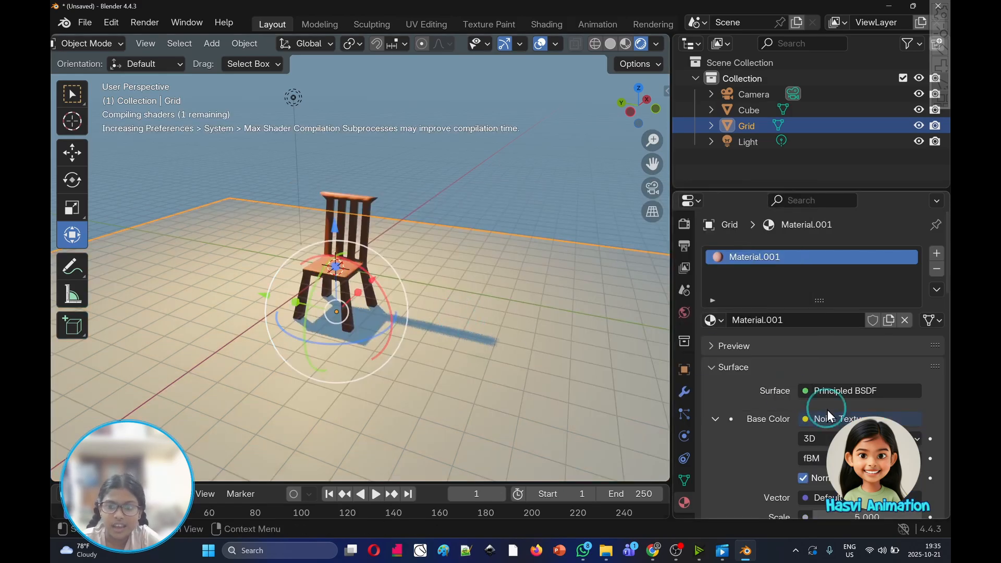
- Set the floor's Noise Texture to scale 2.5, detail 15 and roughness 0, and inspect the floor
middle_drag(617, 315, 574, 368)
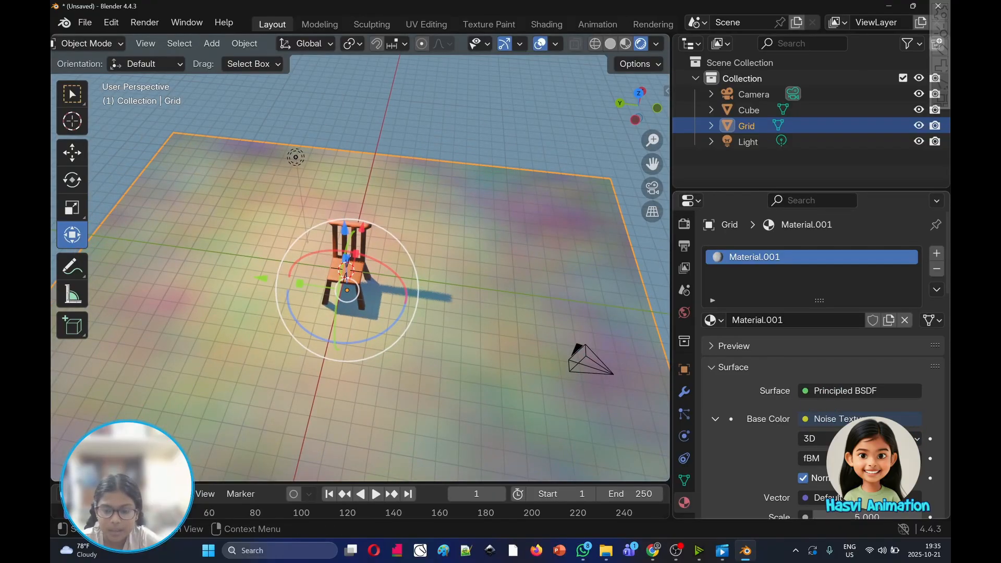
scroll(813, 365, down, 2)
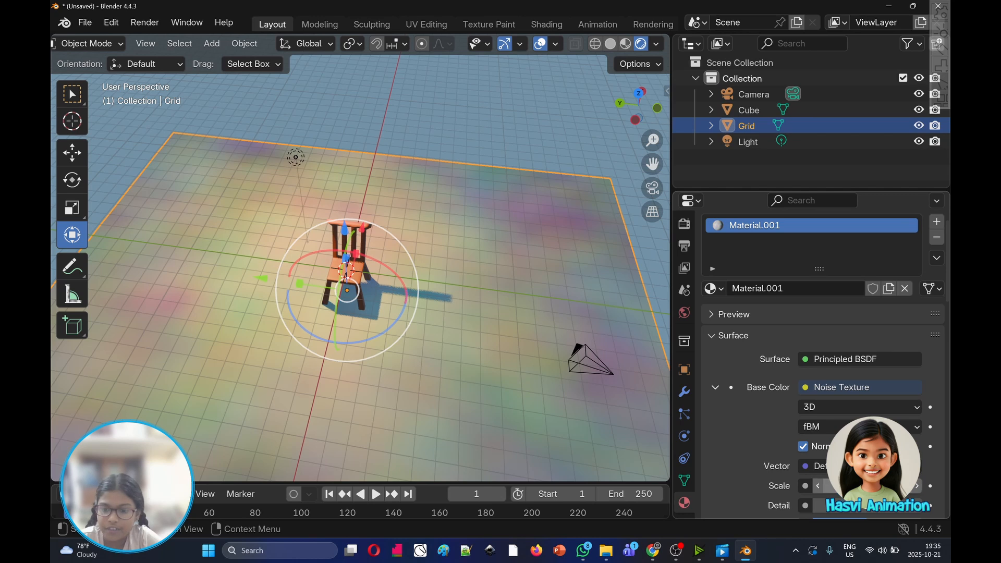
drag(861, 486, 933, 486)
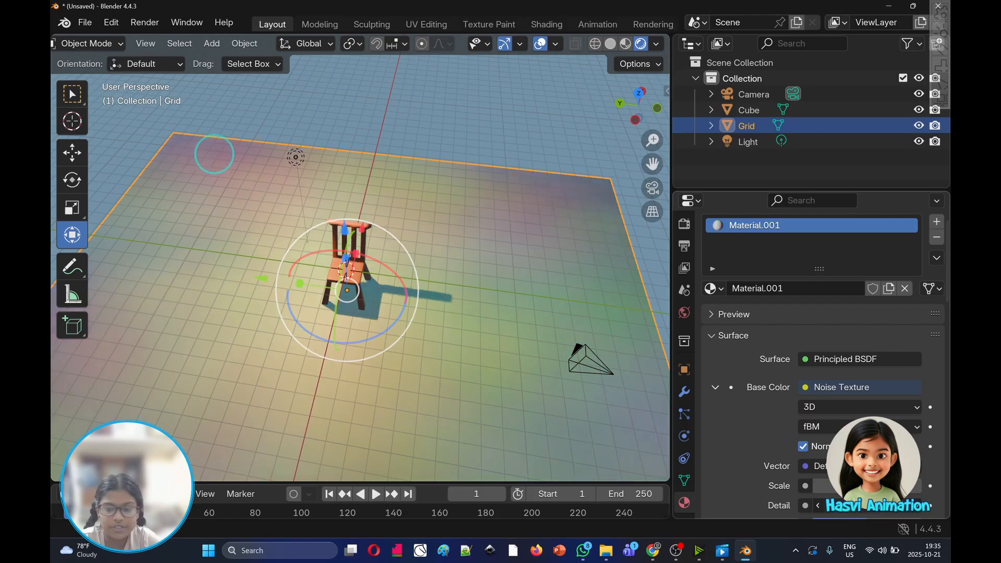
scroll(818, 438, down, 2)
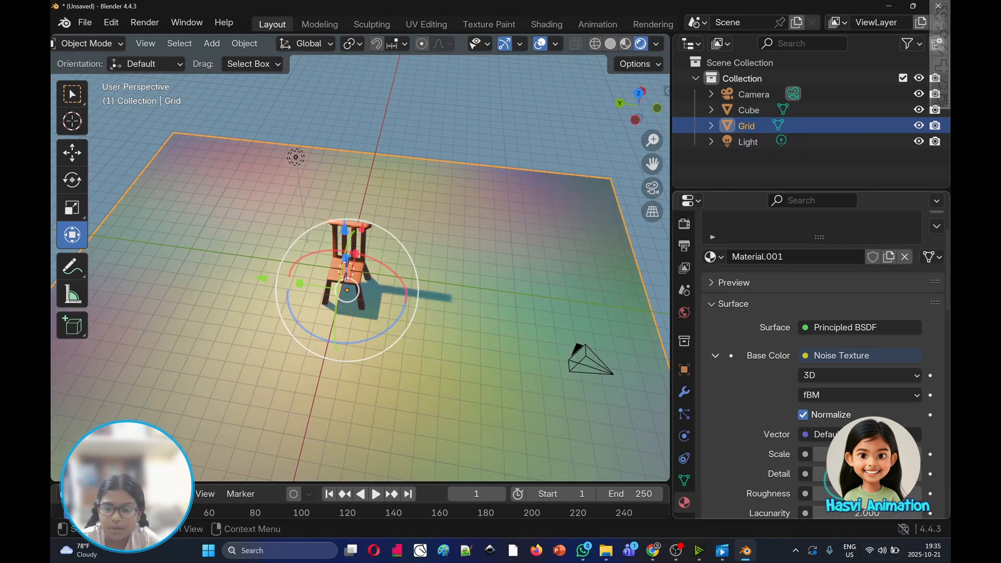
scroll(818, 365, down, 2)
scroll(822, 365, down, 10)
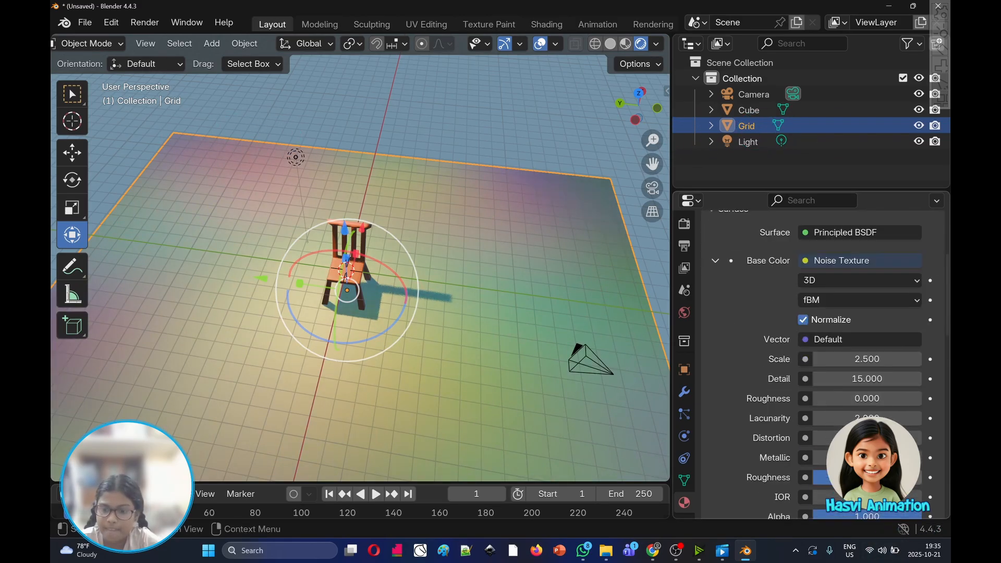
scroll(787, 362, up, 12)
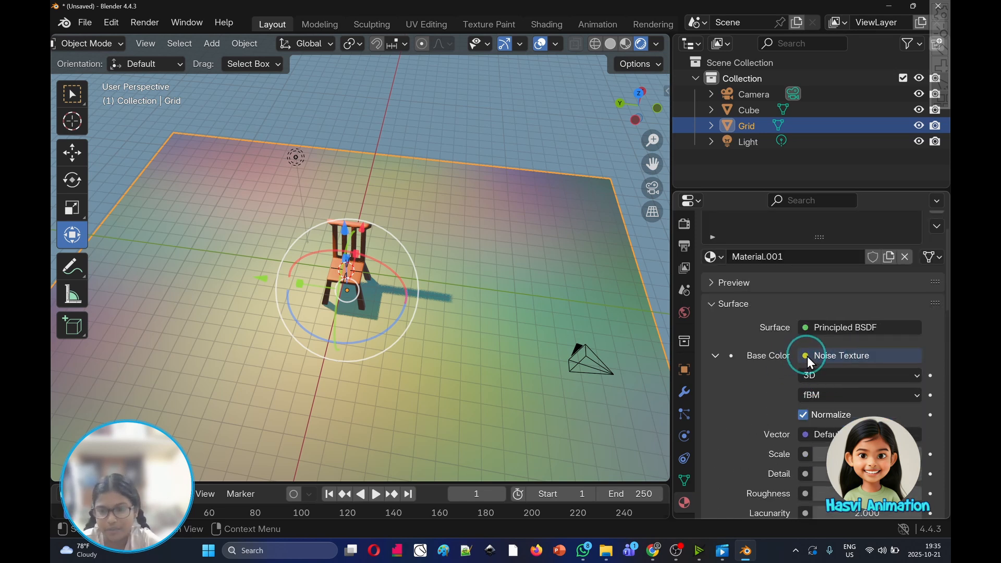
middle_drag(552, 313, 541, 287)
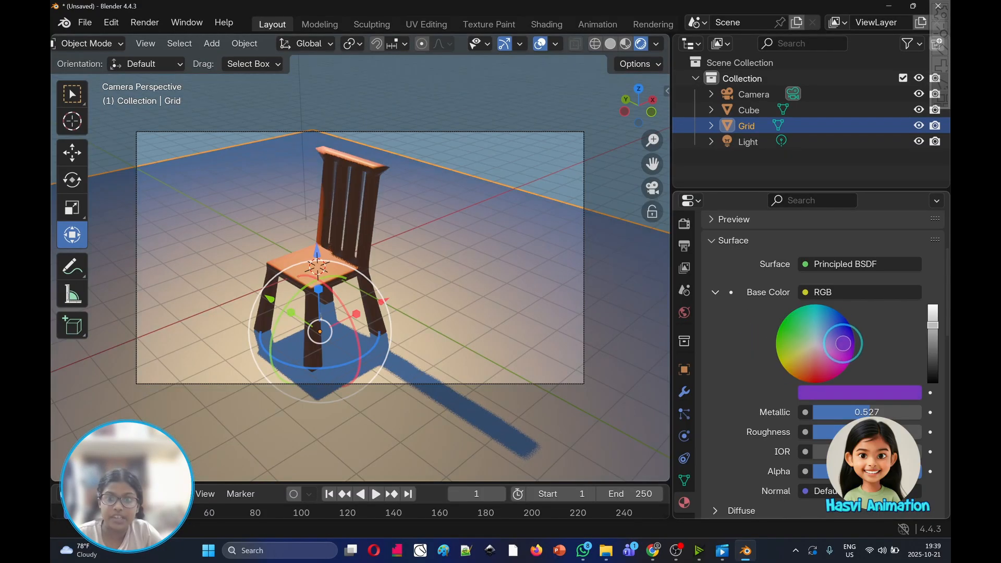
- Set the floor material's RGB base color to a blue-violet and deselect the floor
drag(841, 353, 839, 336)
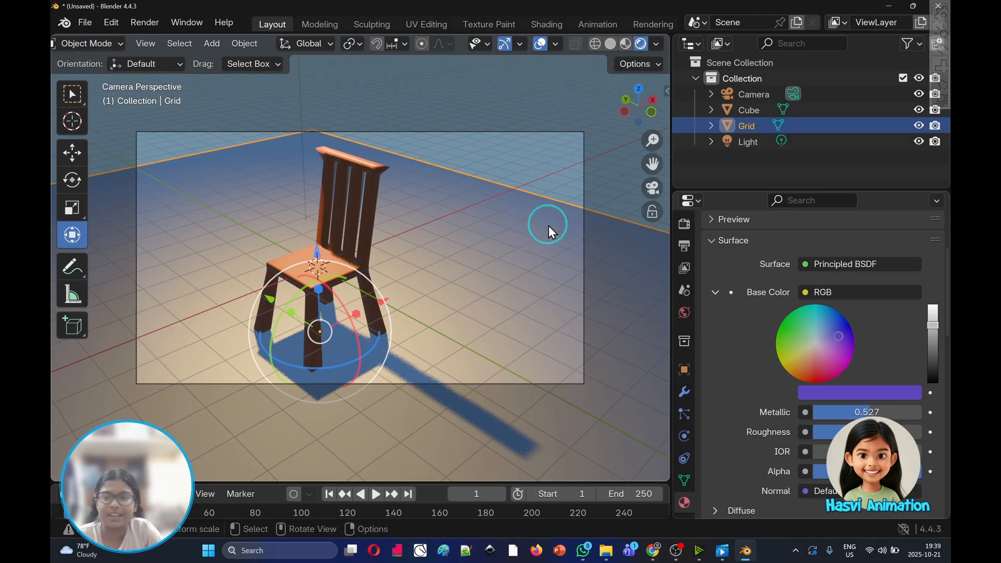
click(528, 108)
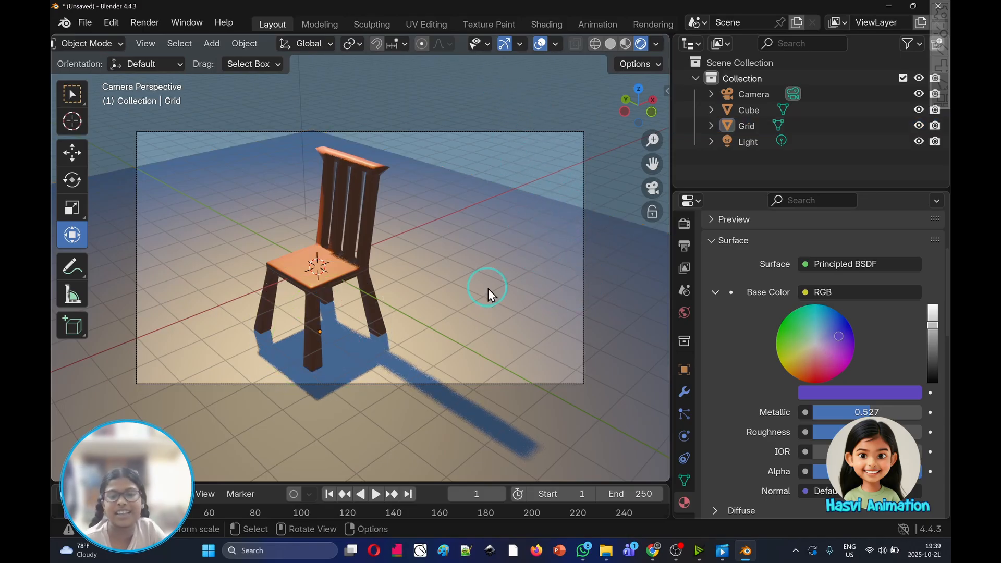
- Move all objects in the scene up about 2.78 m along Z and check the result through the camera
middle_drag(490, 273, 480, 247)
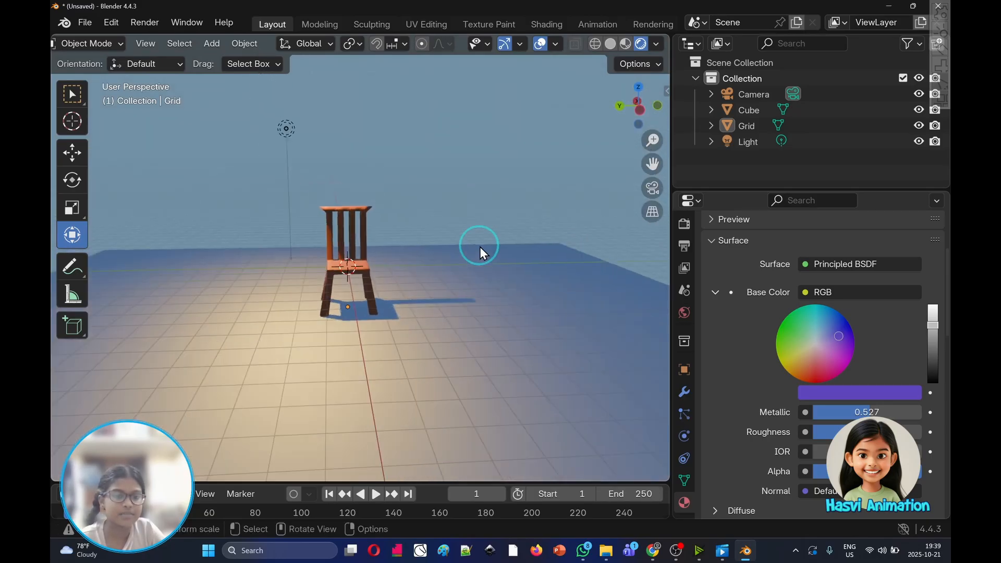
scroll(479, 246, down, 2)
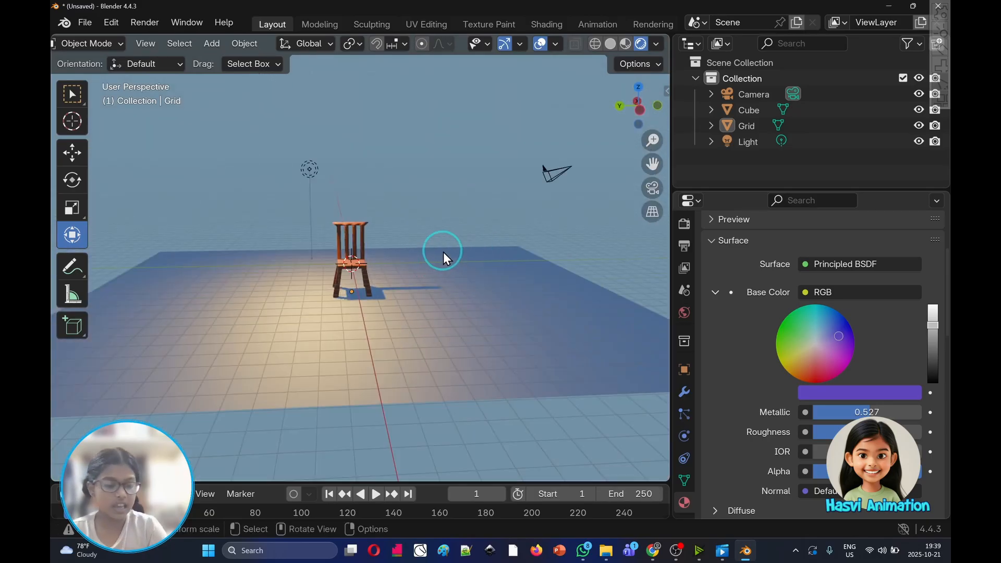
key(a)
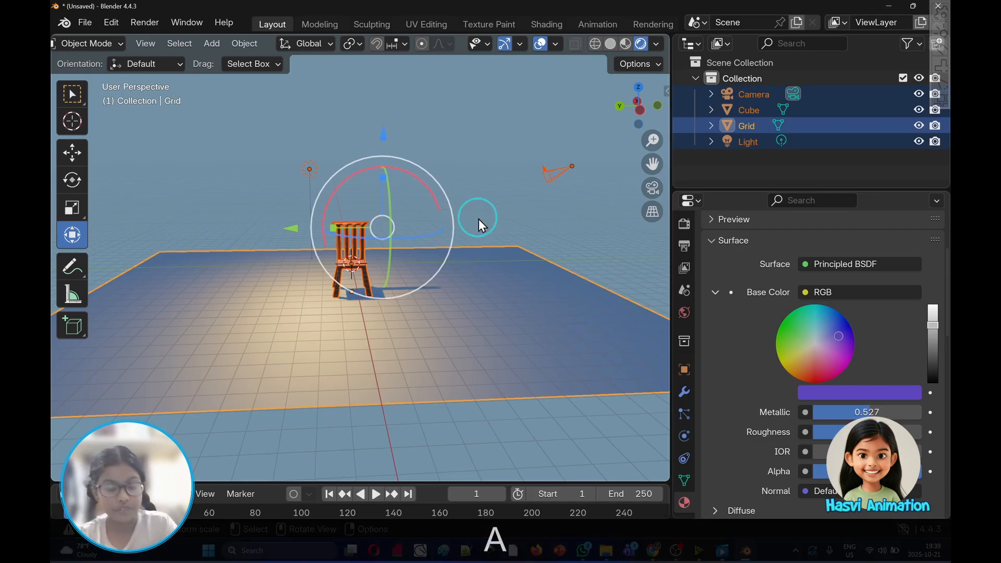
middle_drag(551, 258, 544, 252)
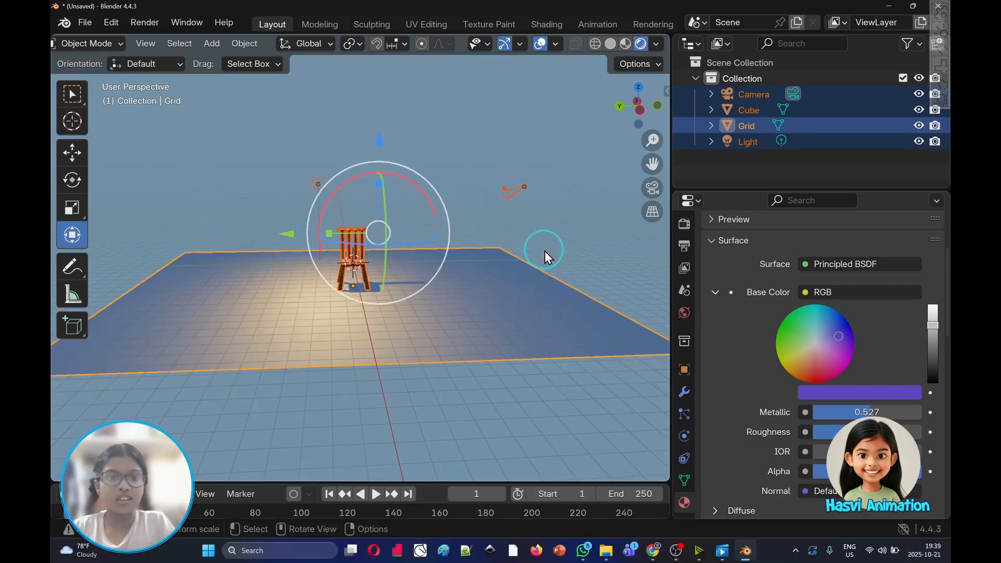
drag(377, 134, 385, 99)
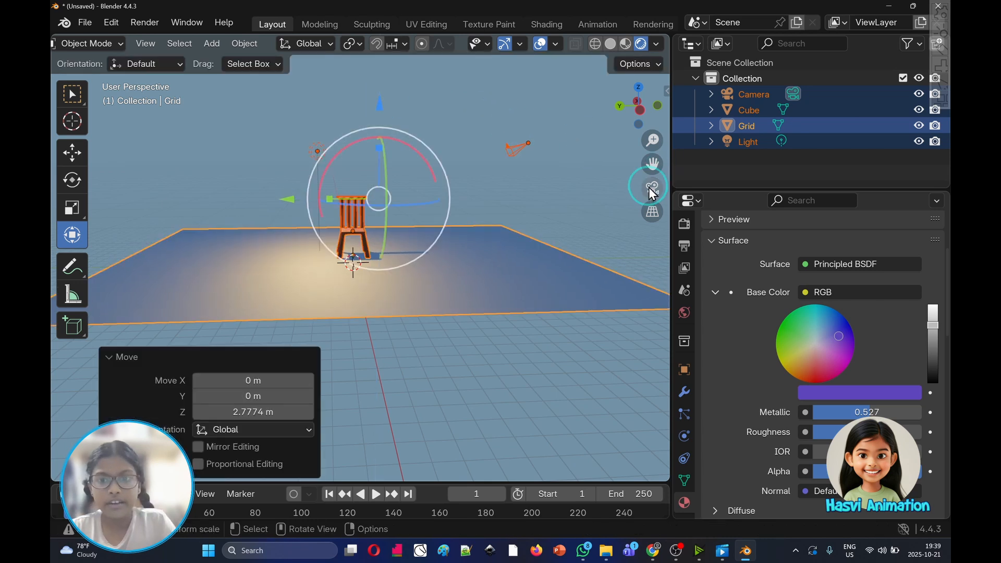
click(602, 196)
click(652, 188)
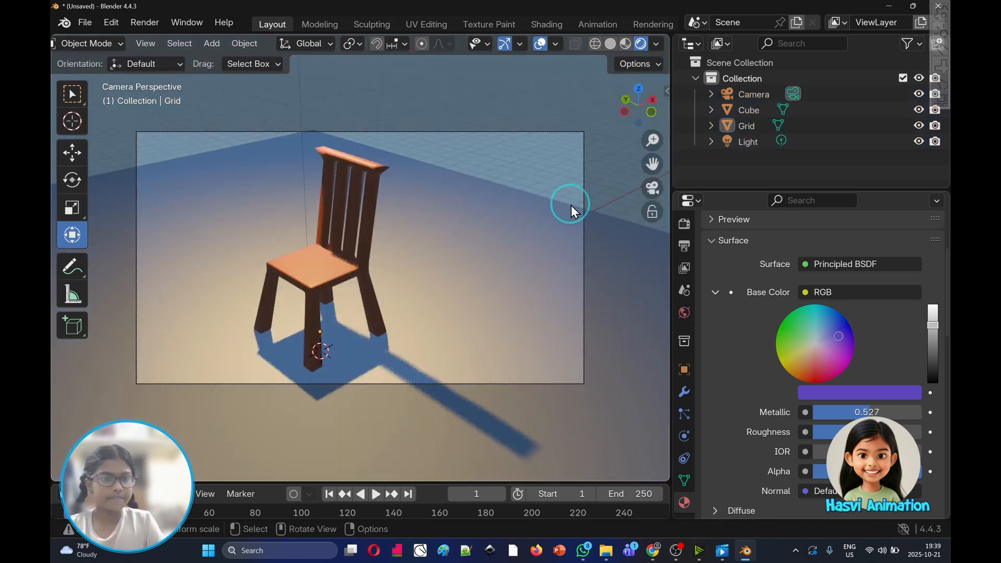
click(586, 204)
click(546, 120)
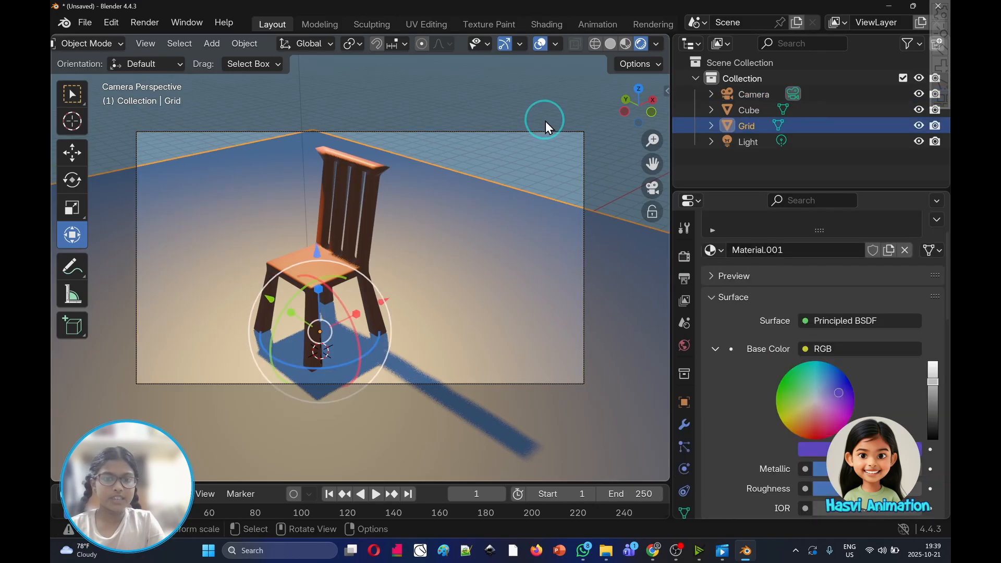
- Set the camera's focal length to 24.84 mm and check the chair's framing through the camera
click(651, 189)
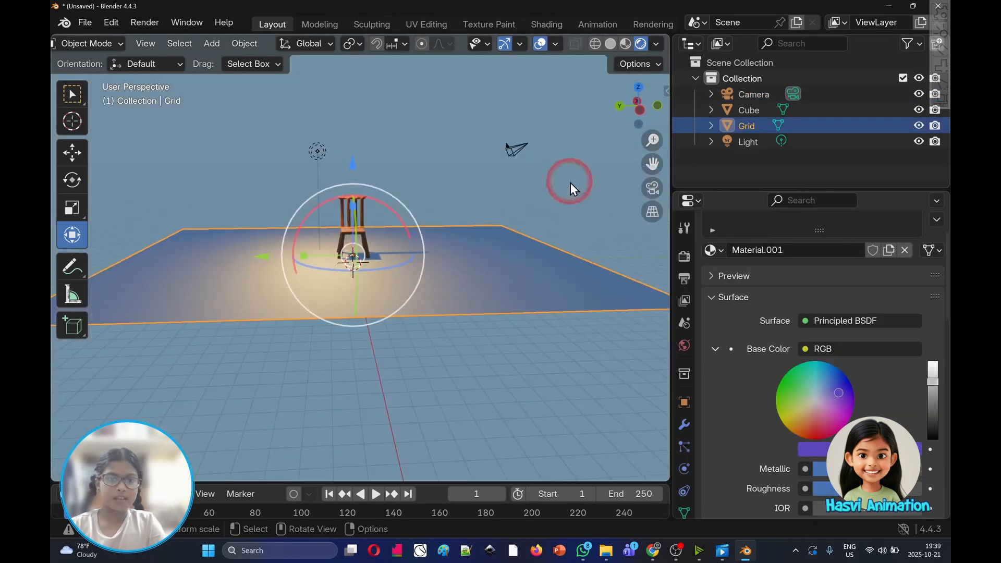
click(514, 149)
click(517, 147)
middle_drag(521, 152, 544, 167)
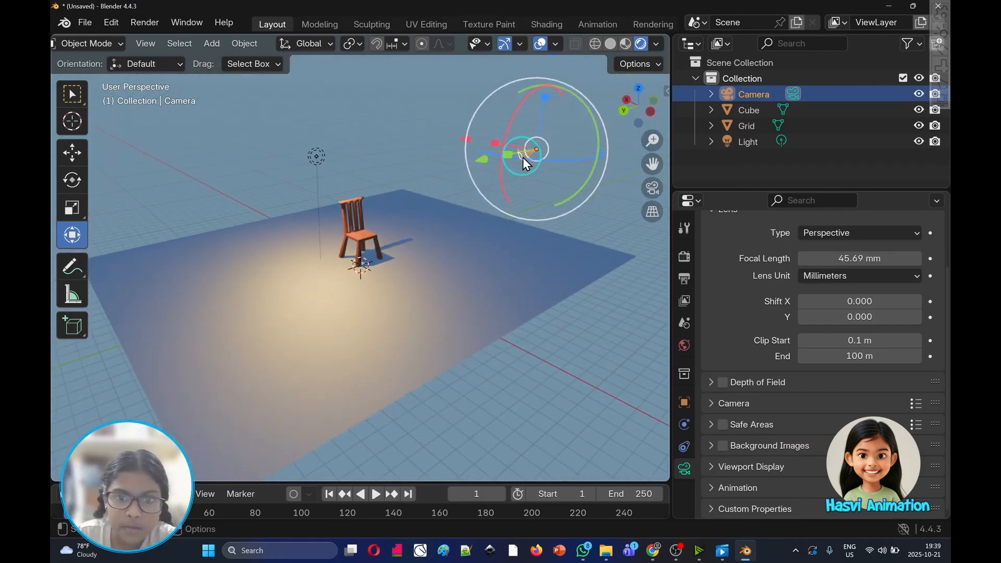
drag(524, 157, 534, 155)
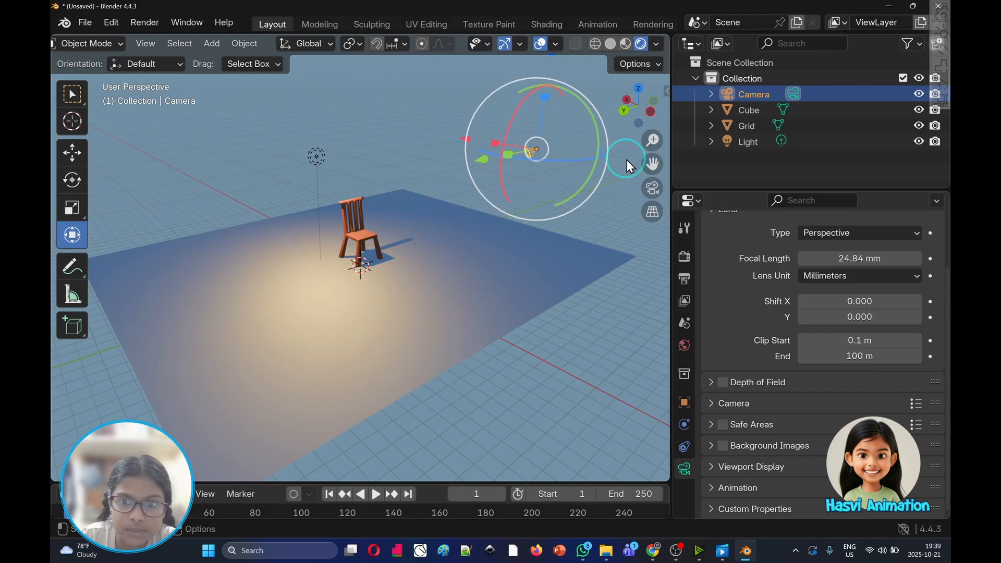
click(638, 186)
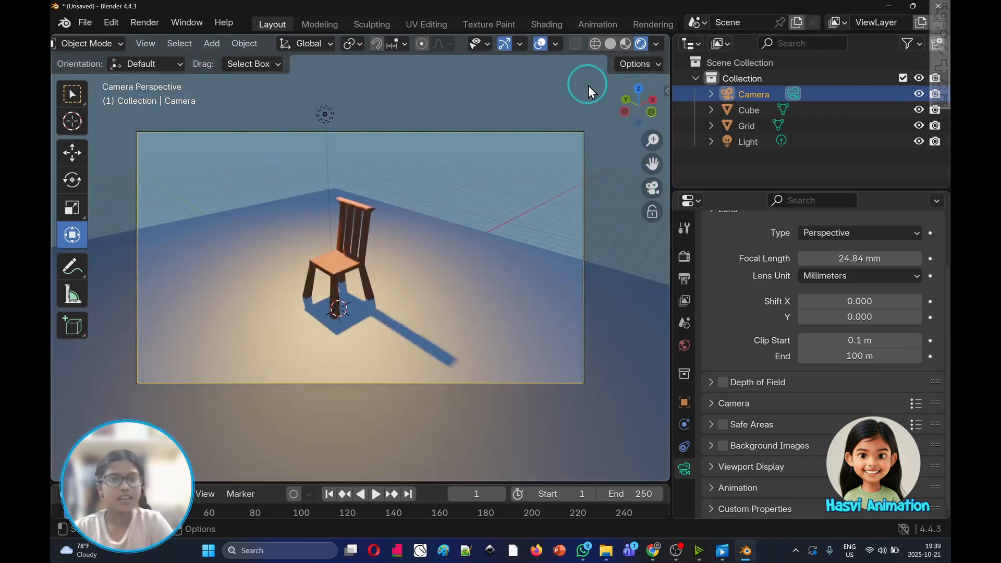
click(574, 107)
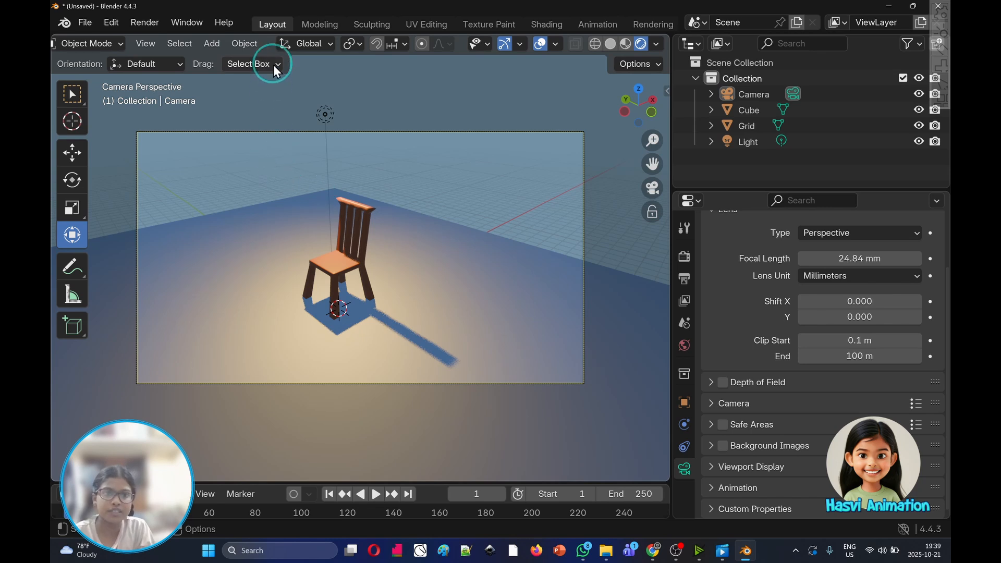
- Render the current view as a still image and close the render result
click(151, 27)
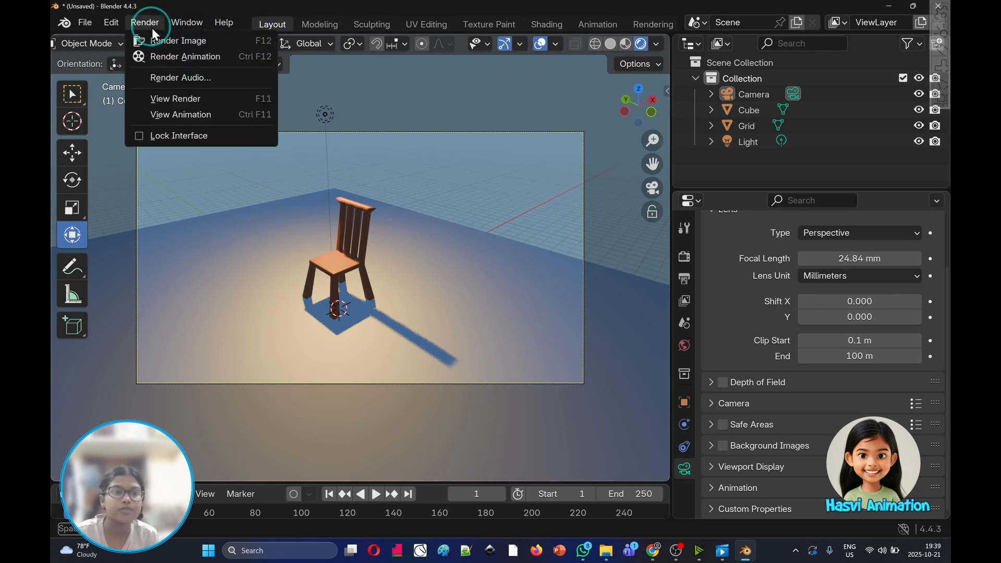
click(186, 46)
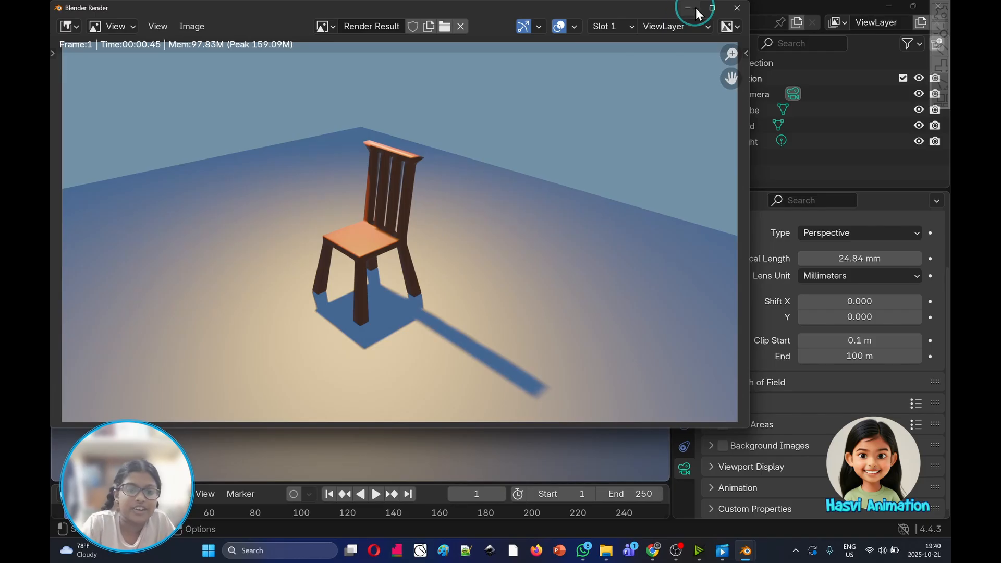
mouse_move(715, 10)
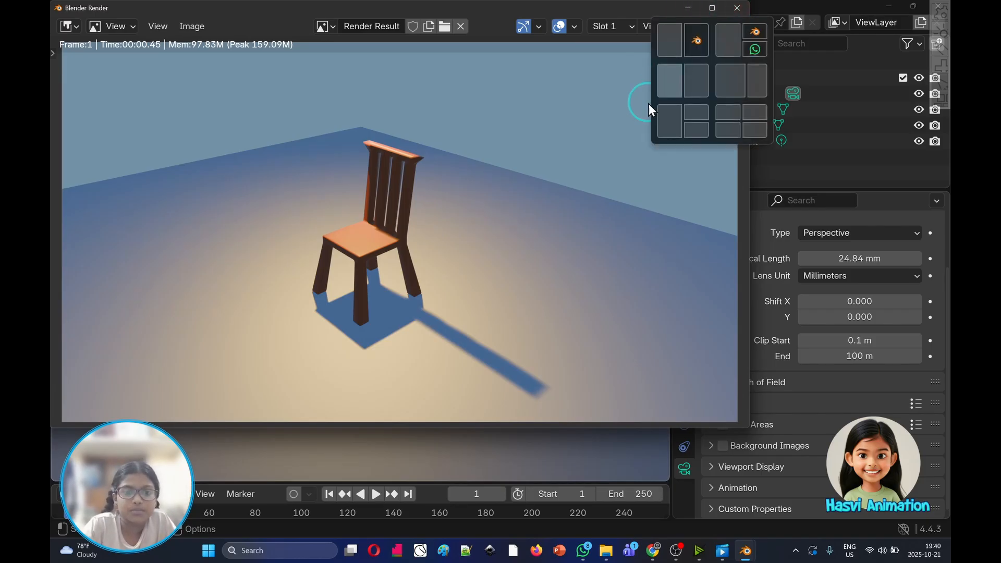
click(737, 9)
- Move the point light about -6.01 m along Y and 4.68 m along X to shift the chair's shadow
click(325, 114)
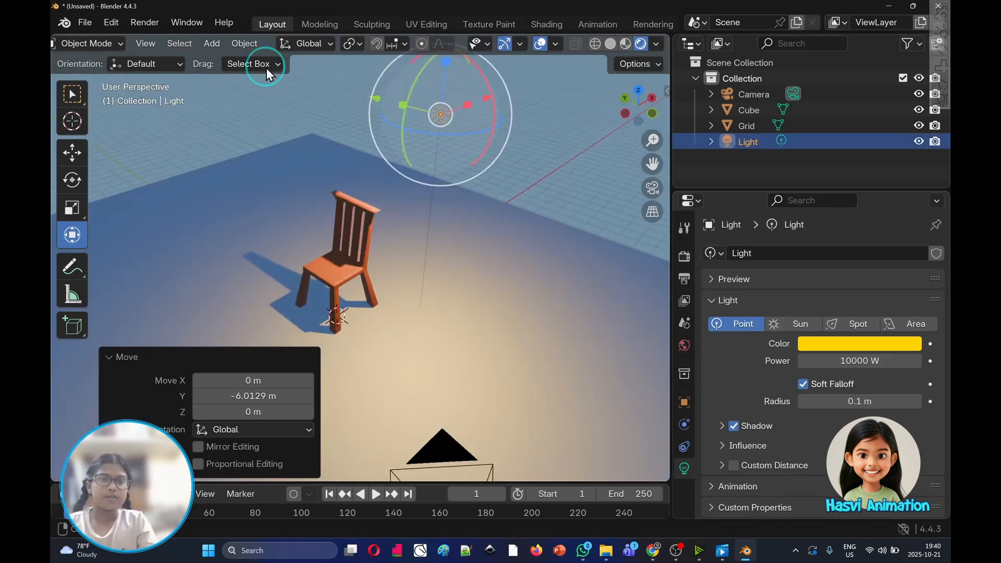
middle_drag(266, 73, 328, 82)
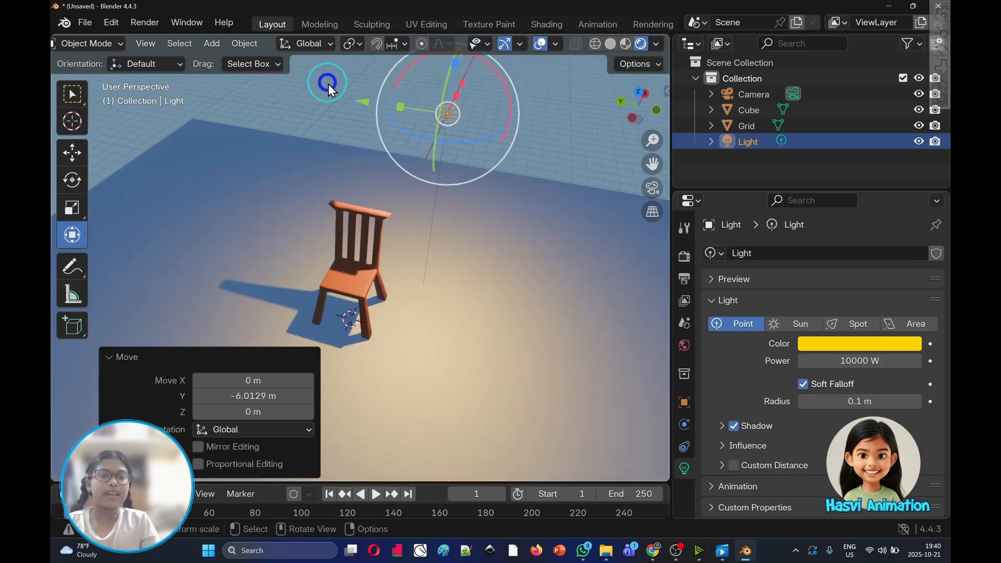
drag(363, 108, 367, 465)
scroll(440, 345, down, 2)
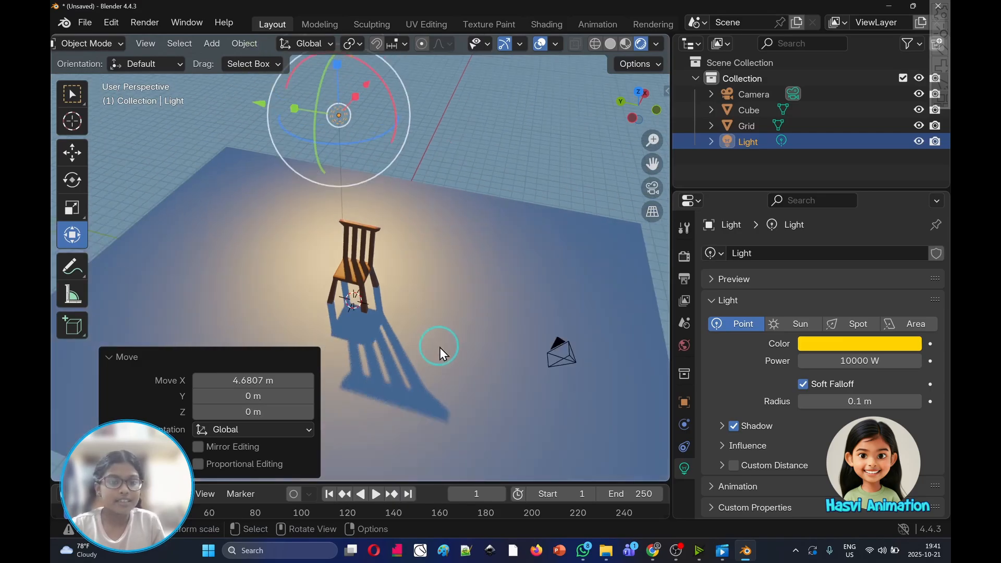
- Move the point light along Y by about 8.37 m, 8.21 m and finally -19.29 m to swing the chair's shadow across the floor
mouse_move(264, 103)
mouse_down()
mouse_move(380, 116)
mouse_move(405, 143)
mouse_move(391, 118)
mouse_move(260, 101)
mouse_up()
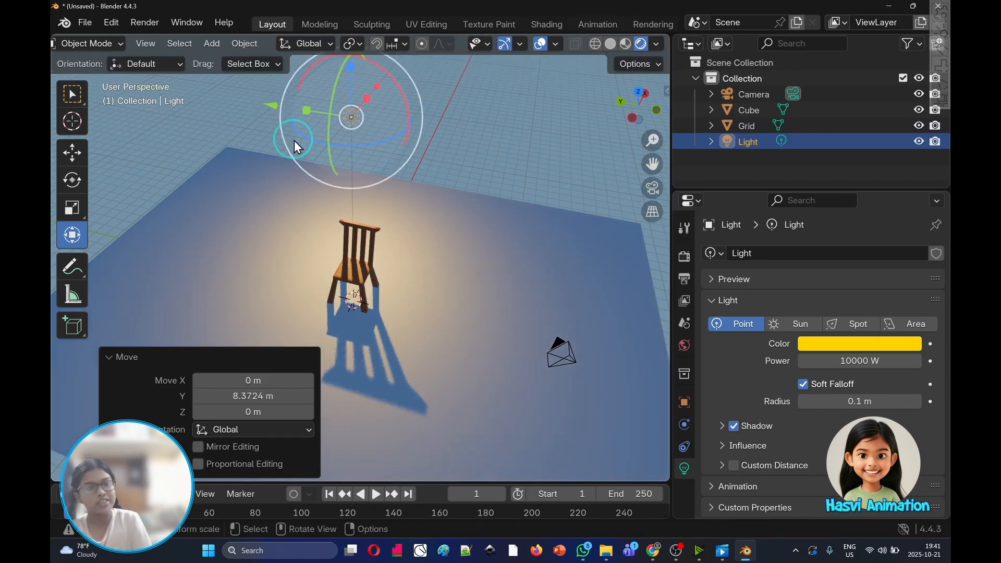
drag(271, 108, 165, 117)
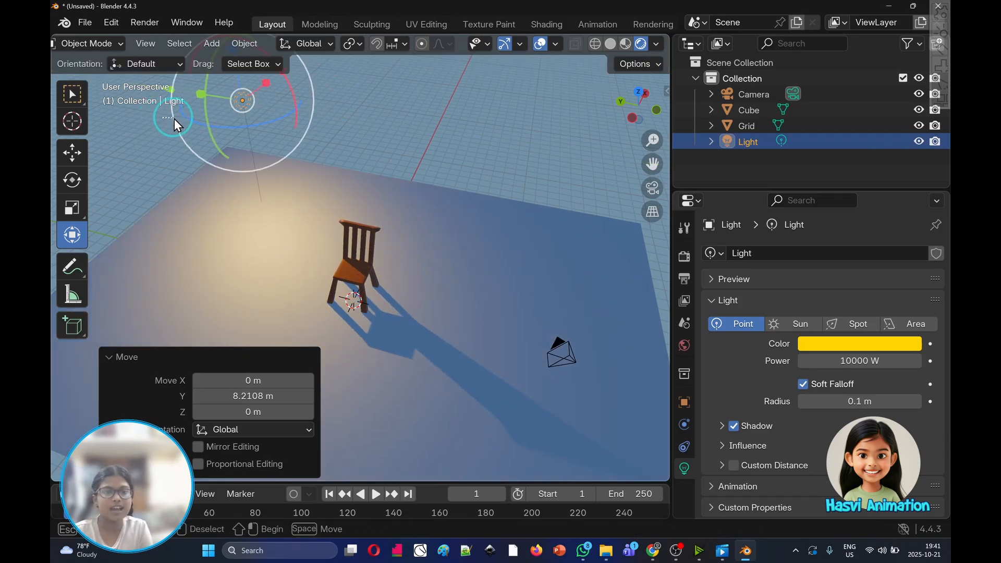
click(175, 118)
click(242, 100)
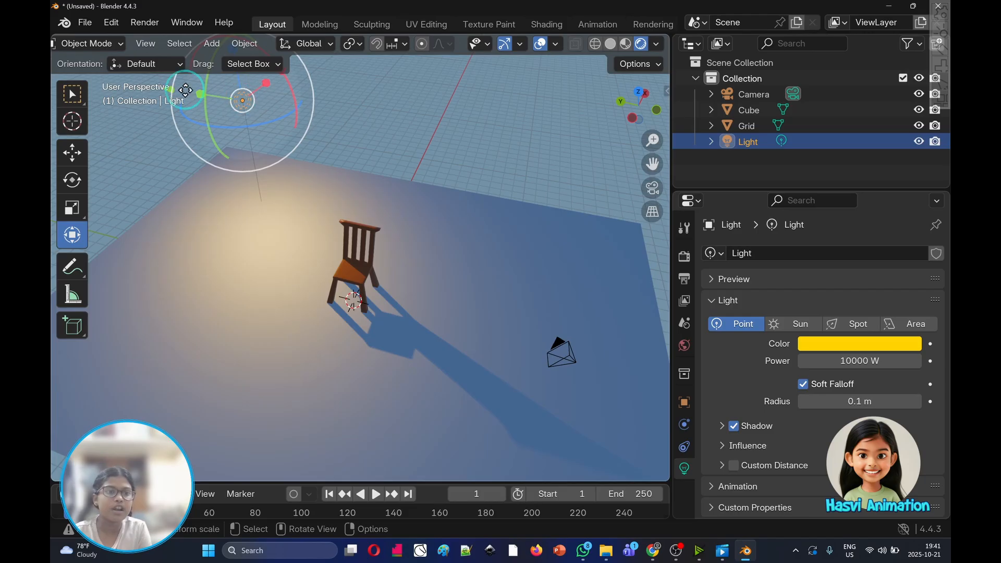
drag(180, 94, 454, 197)
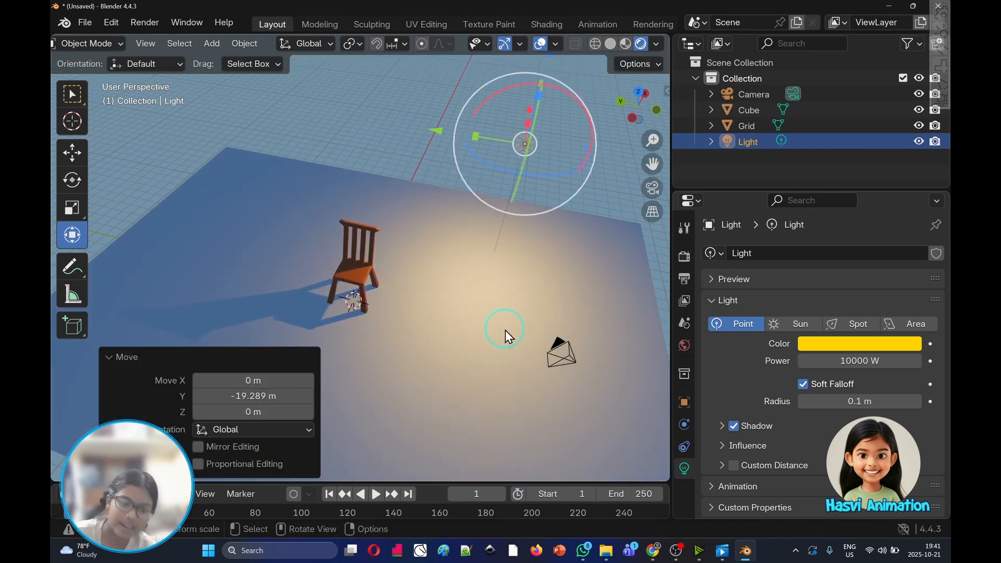
- Select the floor grid, make the timeline area taller and widen the 3D viewport
click(473, 389)
drag(434, 483, 427, 315)
drag(673, 232, 825, 234)
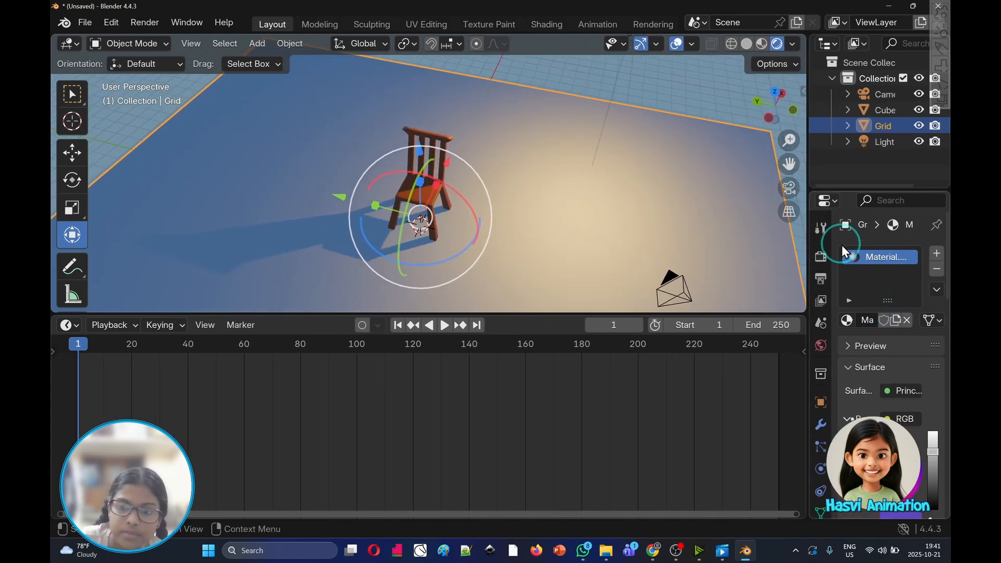
- Show the scene's render settings and the world's surface settings, and look over the whole scene
click(818, 260)
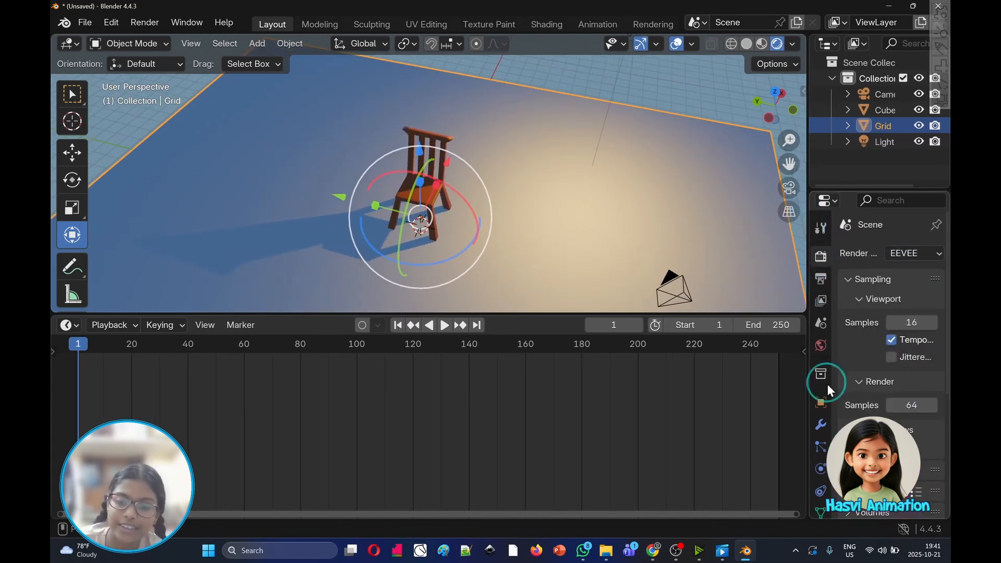
click(822, 346)
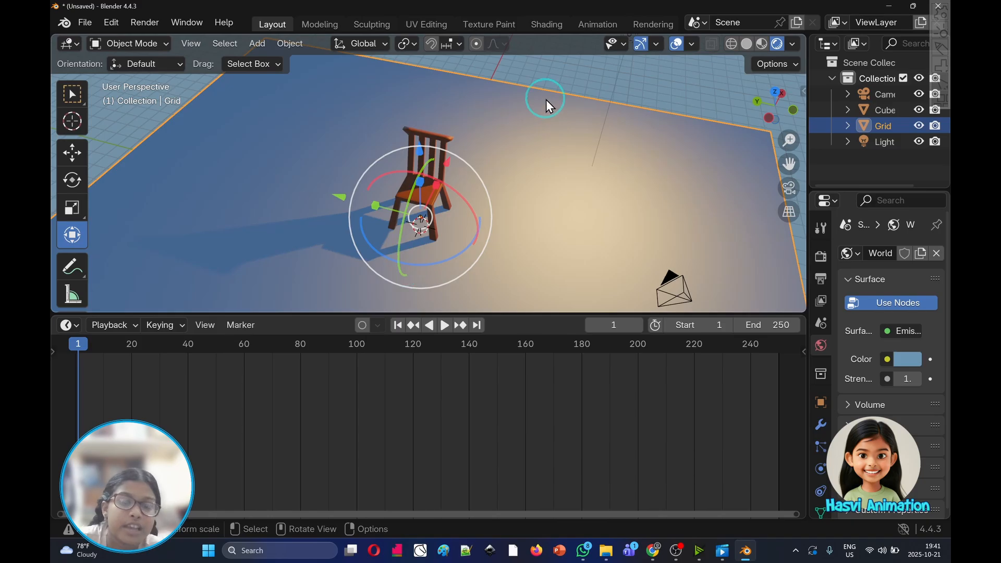
middle_drag(545, 99, 601, 121)
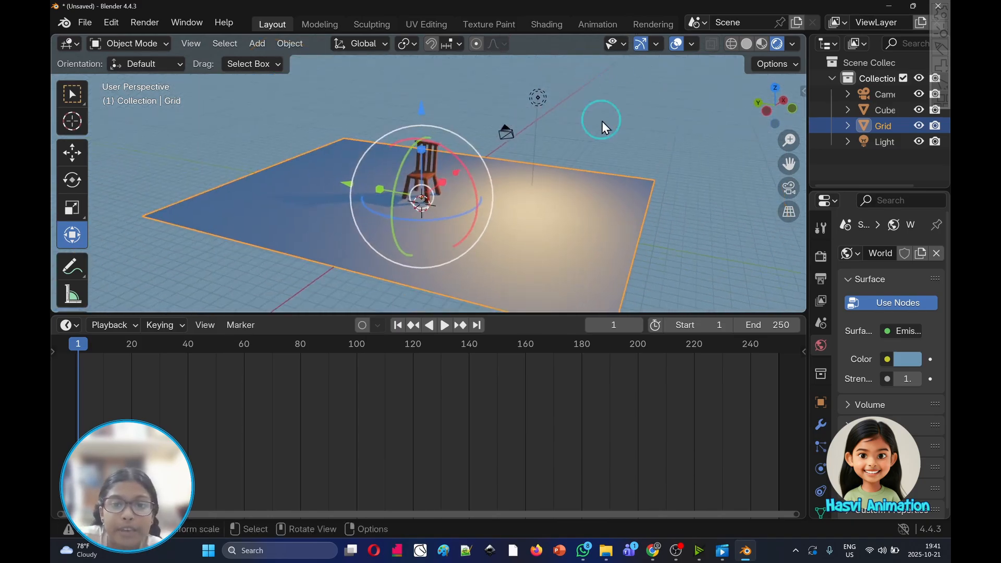
- Select the point light and sketch annotation strokes showing a hopping arrow path from the light toward the space behind the chair
click(536, 100)
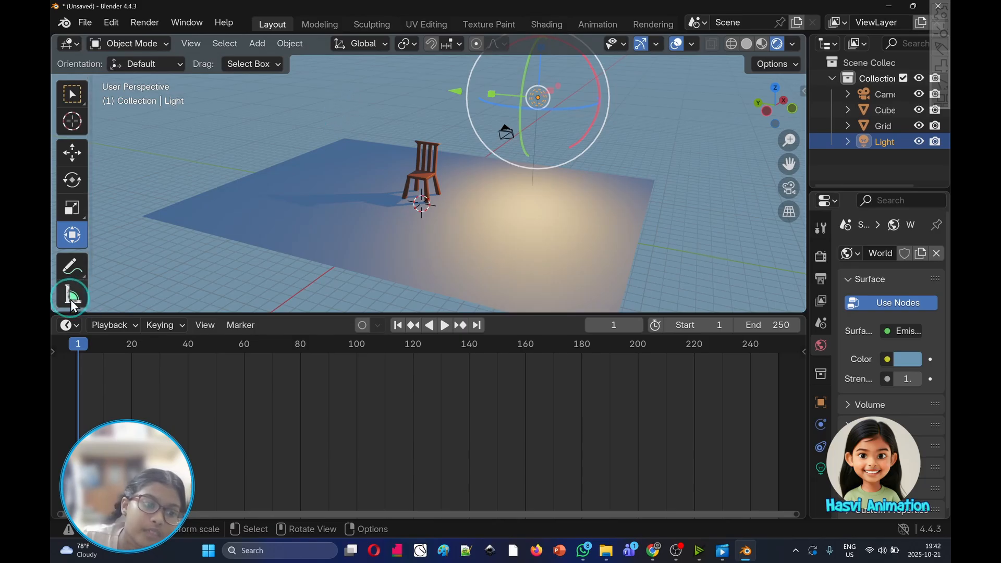
click(72, 267)
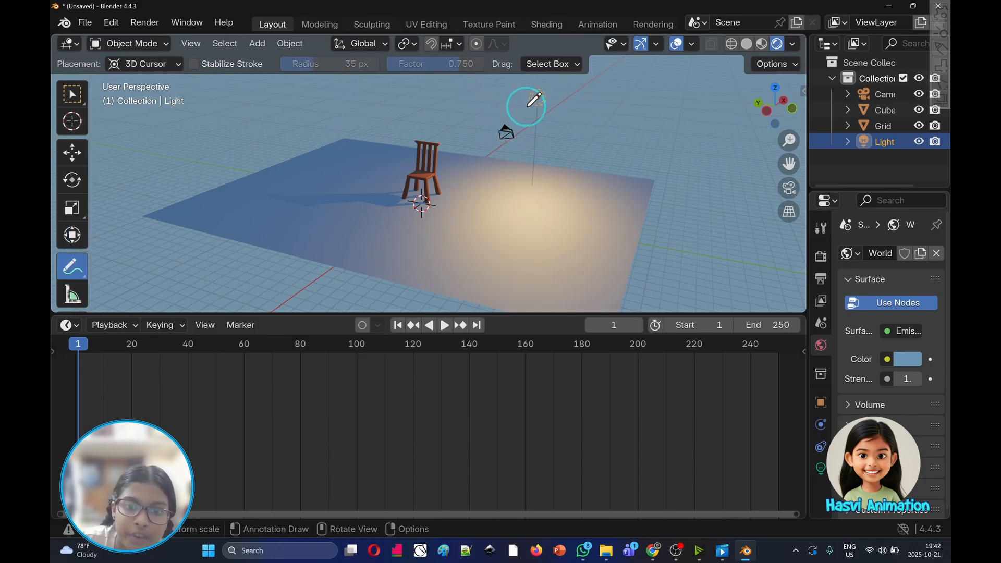
mouse_move(534, 99)
mouse_down()
mouse_move(521, 82)
mouse_move(476, 94)
mouse_move(449, 83)
mouse_move(443, 112)
mouse_move(449, 82)
mouse_move(447, 111)
mouse_move(399, 81)
mouse_move(375, 101)
mouse_move(373, 117)
mouse_up()
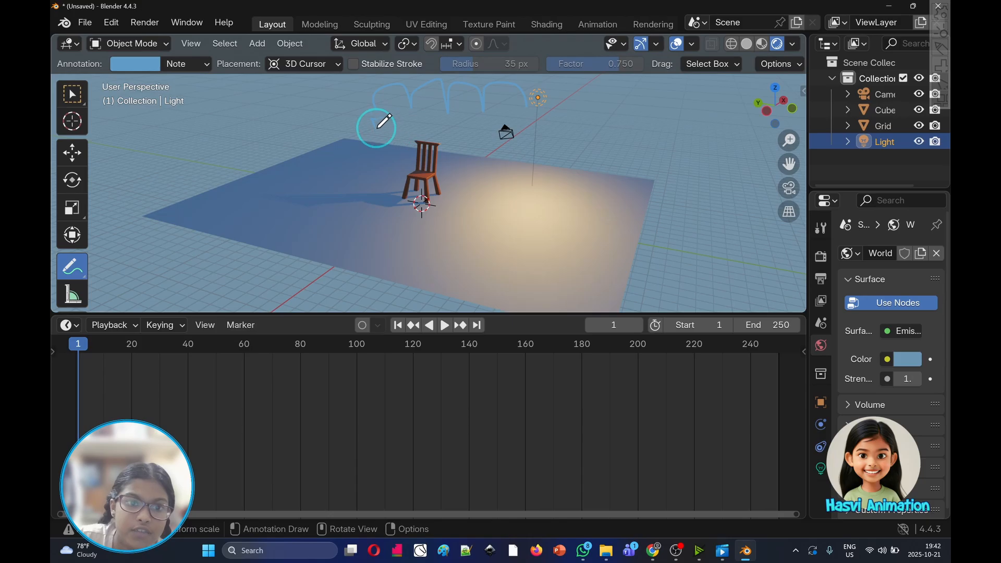
mouse_move(376, 131)
mouse_down()
mouse_move(380, 140)
mouse_move(382, 112)
mouse_up()
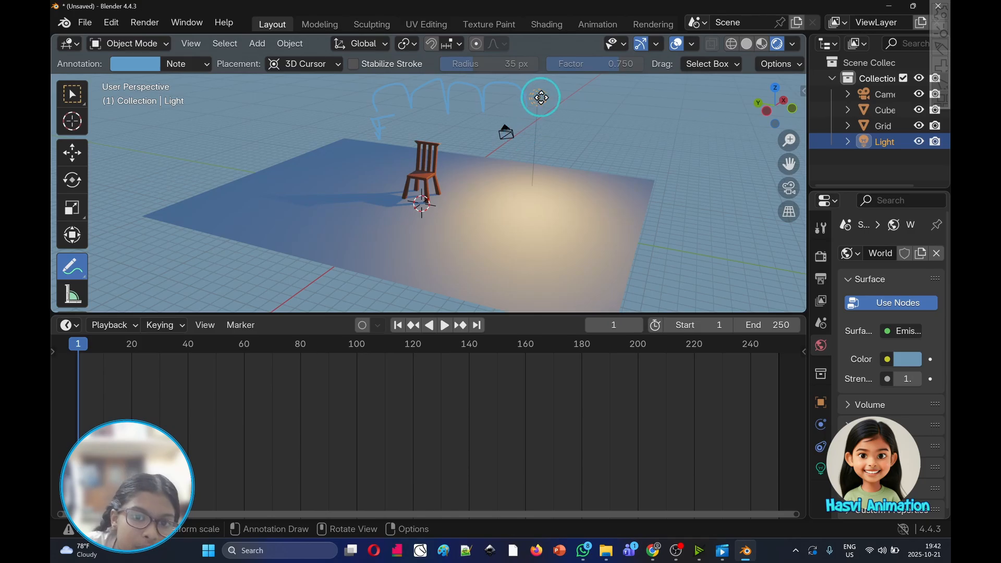
drag(568, 145, 613, 124)
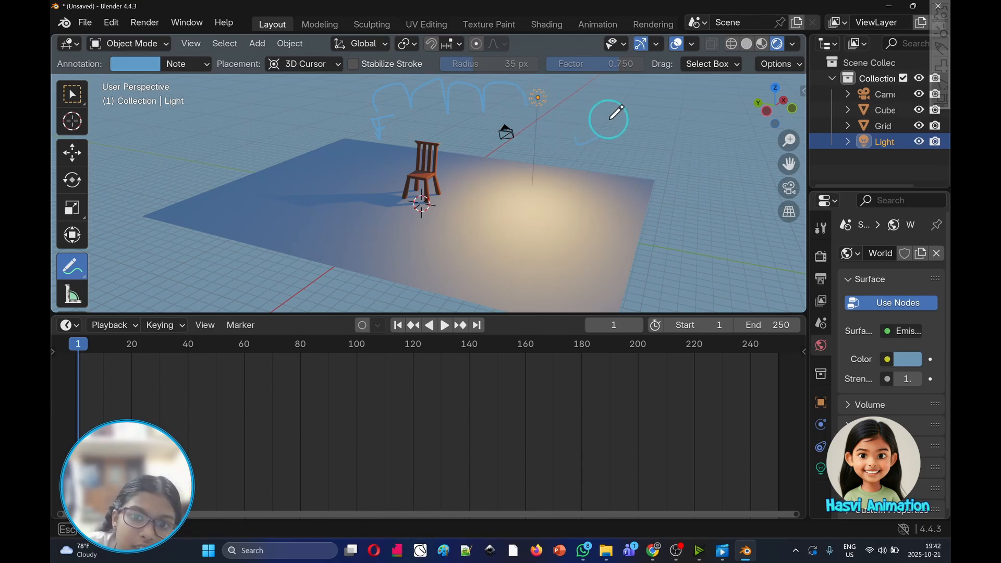
- Erase all the freehand annotation strokes around the light and above the chair with the Annotate Eraser
click(72, 267)
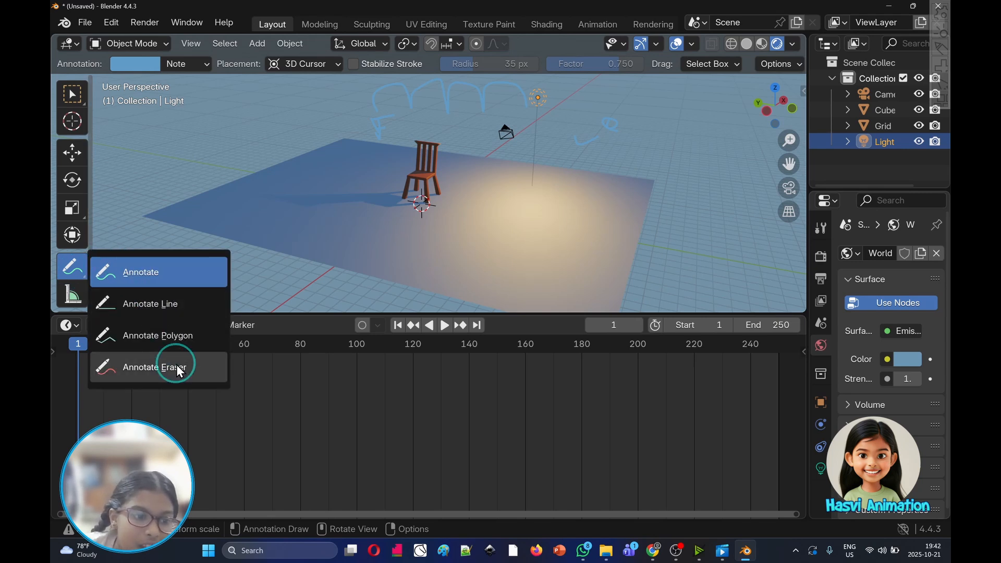
click(156, 367)
mouse_move(599, 97)
mouse_down()
mouse_move(578, 157)
mouse_move(586, 126)
mouse_move(425, 92)
mouse_move(471, 102)
mouse_move(324, 108)
mouse_up()
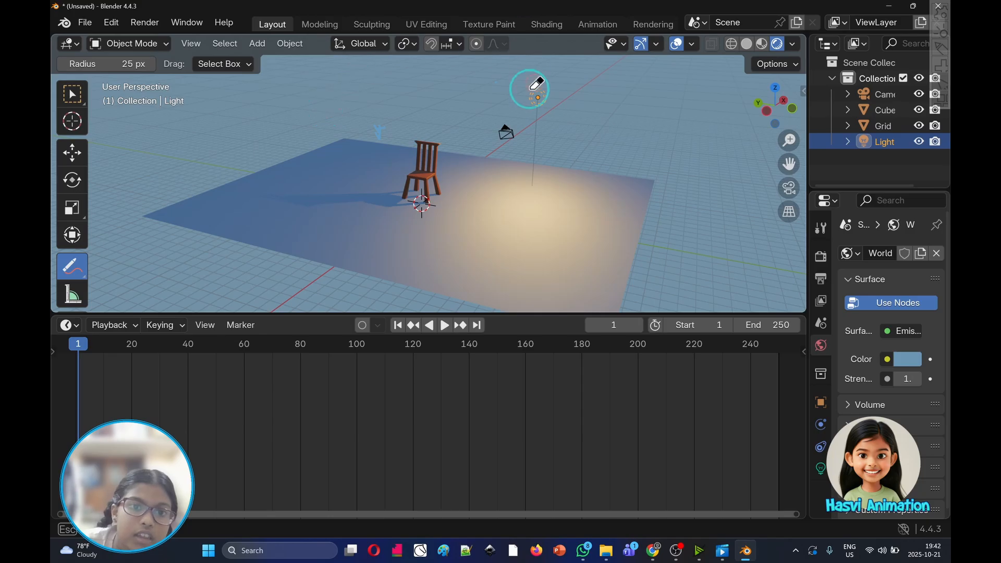
mouse_move(532, 90)
mouse_down()
mouse_move(405, 125)
mouse_move(373, 150)
mouse_up()
mouse_move(450, 67)
mouse_down()
mouse_move(491, 76)
mouse_move(490, 86)
mouse_up()
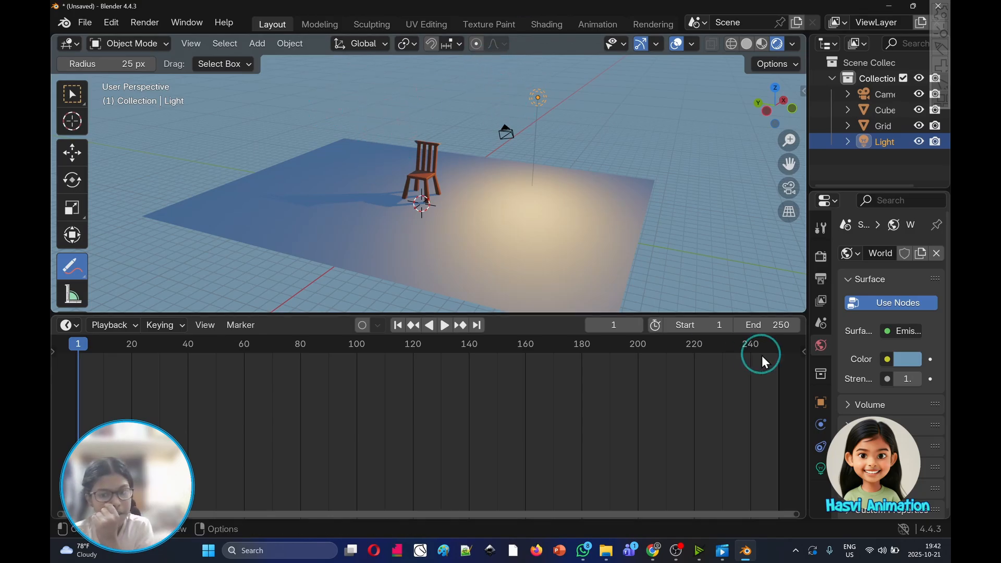
- Set the animation's end frame to 50
click(777, 324)
drag(744, 325, 730, 325)
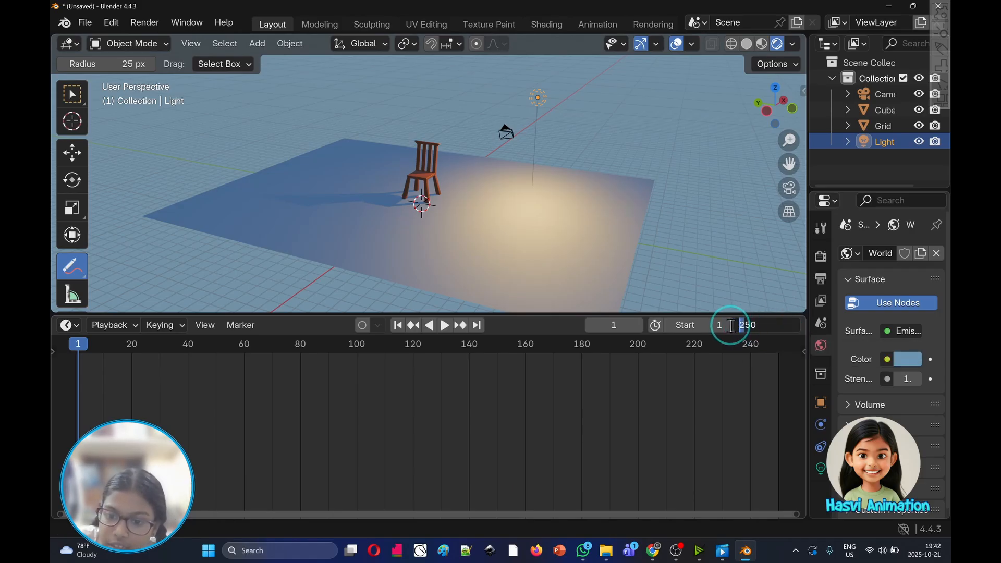
key(BackSpace)
click(579, 390)
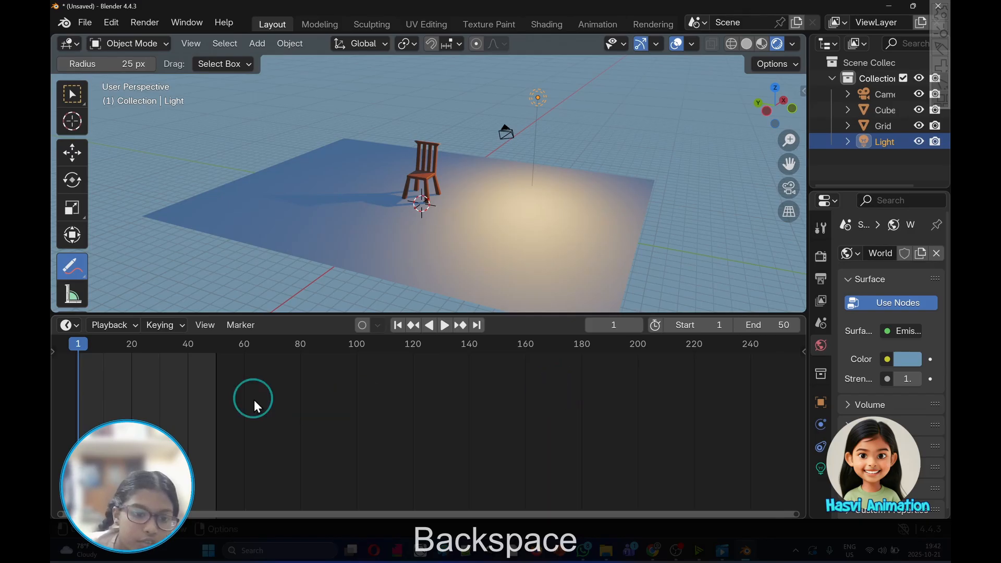
- Keep the playhead at frame 1 and enable auto keying for the animation
middle_drag(152, 392, 349, 389)
scroll(374, 395, up, 6)
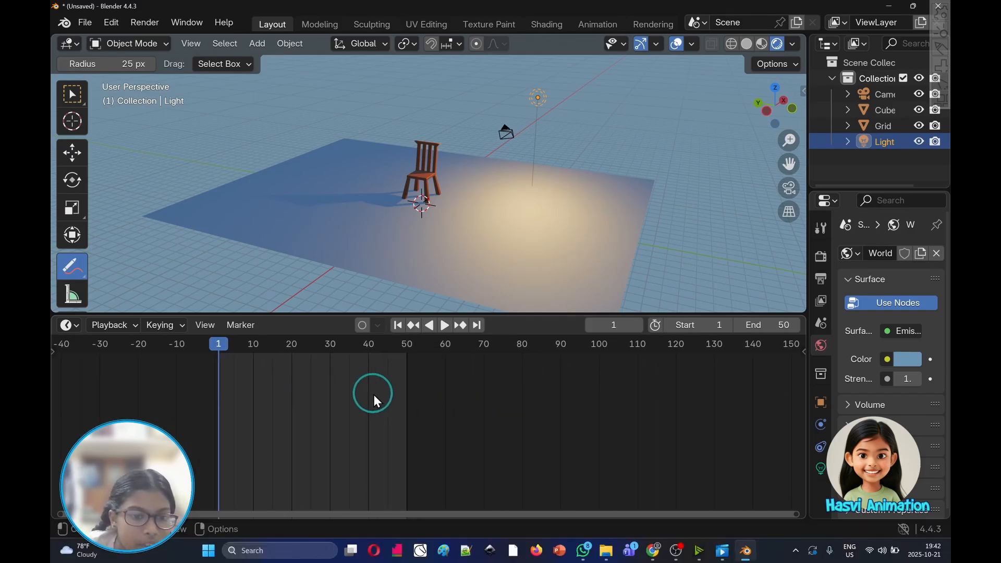
scroll(342, 393, up, 3)
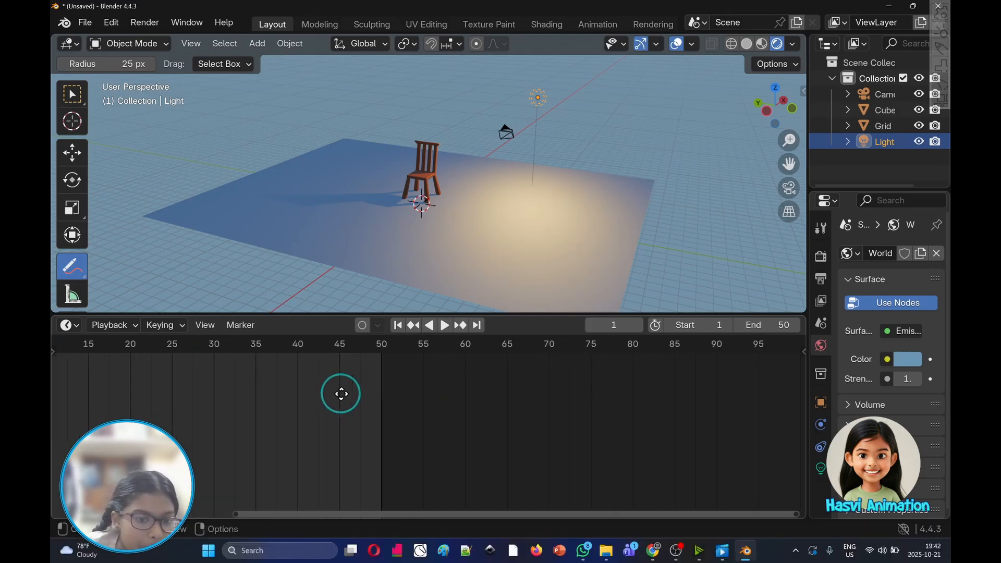
middle_drag(340, 394, 605, 397)
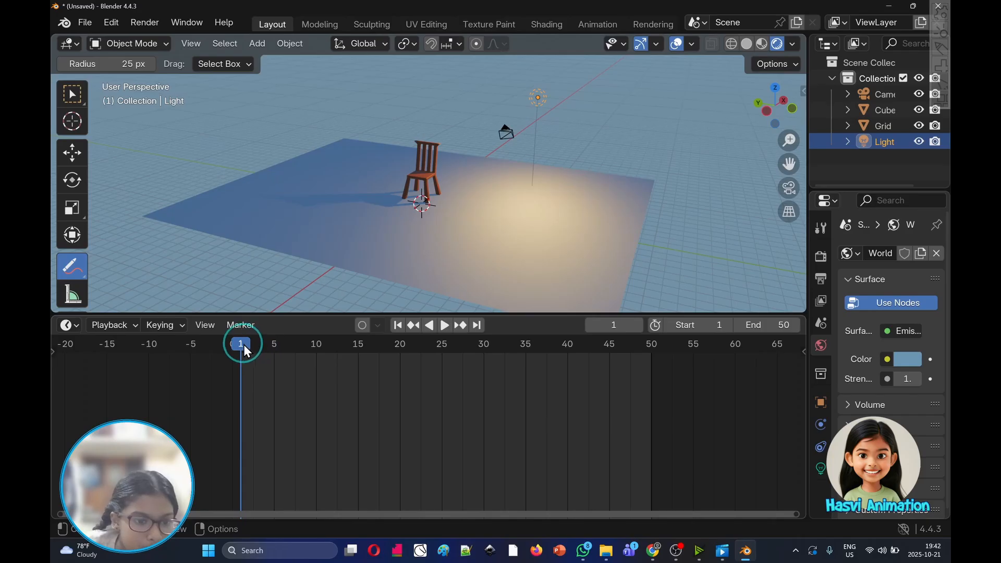
drag(240, 345, 246, 344)
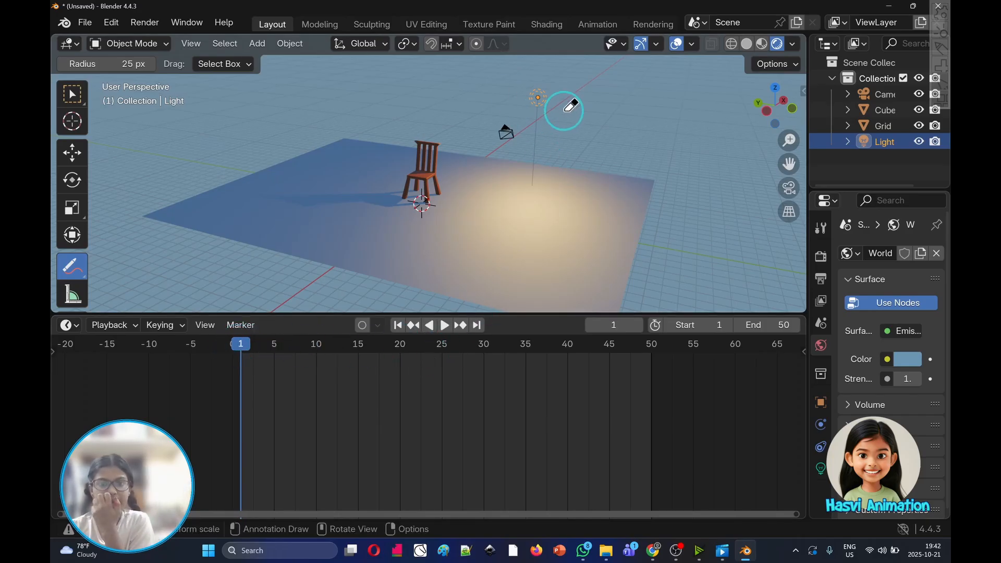
click(362, 324)
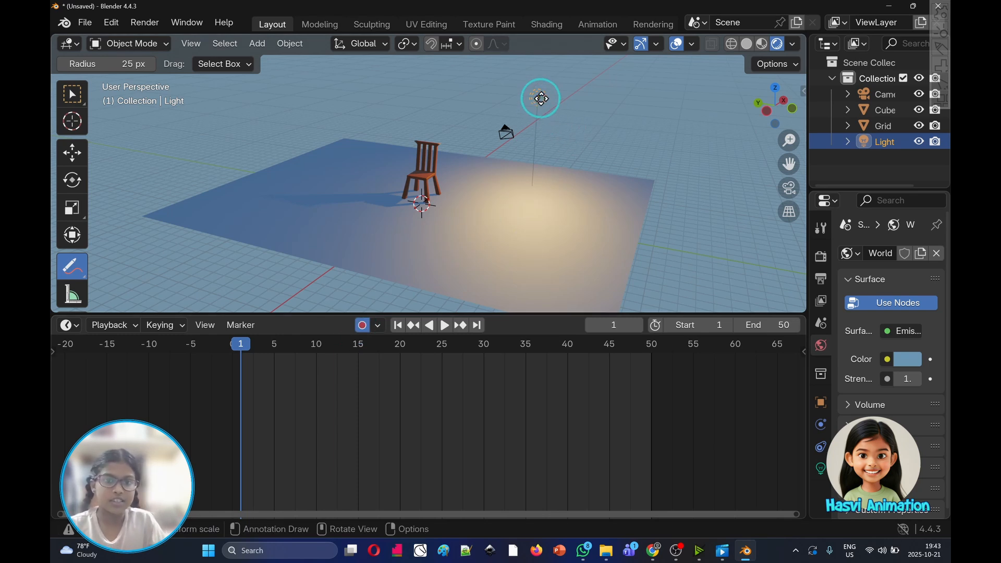
- Nudge the point light with the Transform tool about 0.087 m along X and -0.175 m along Y to key it at frame 1
click(72, 235)
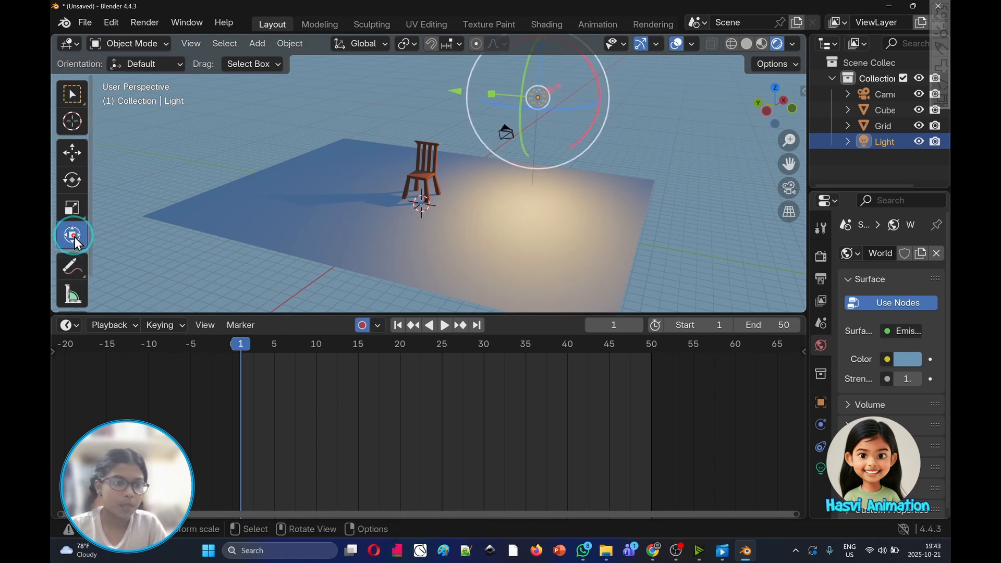
click(542, 49)
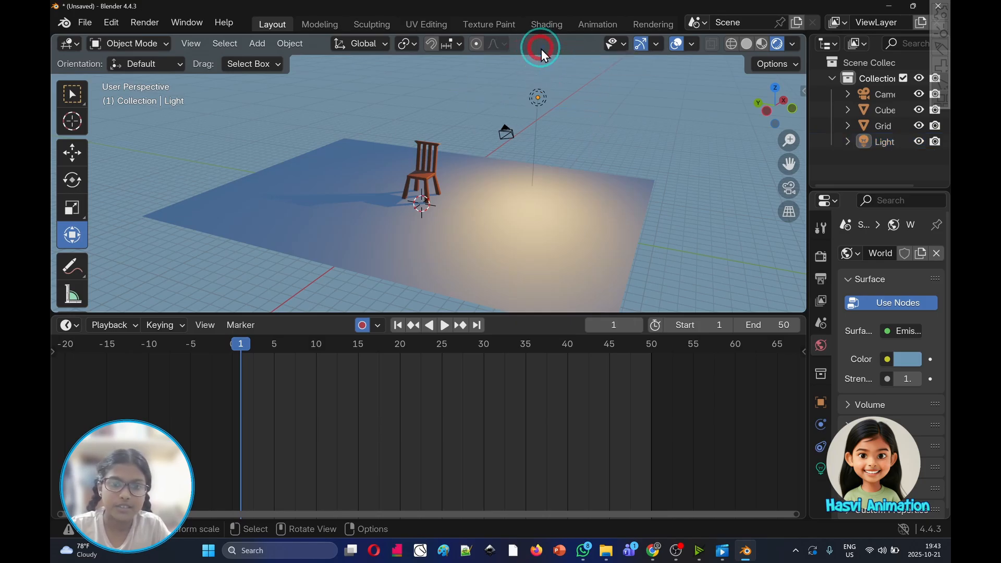
click(540, 98)
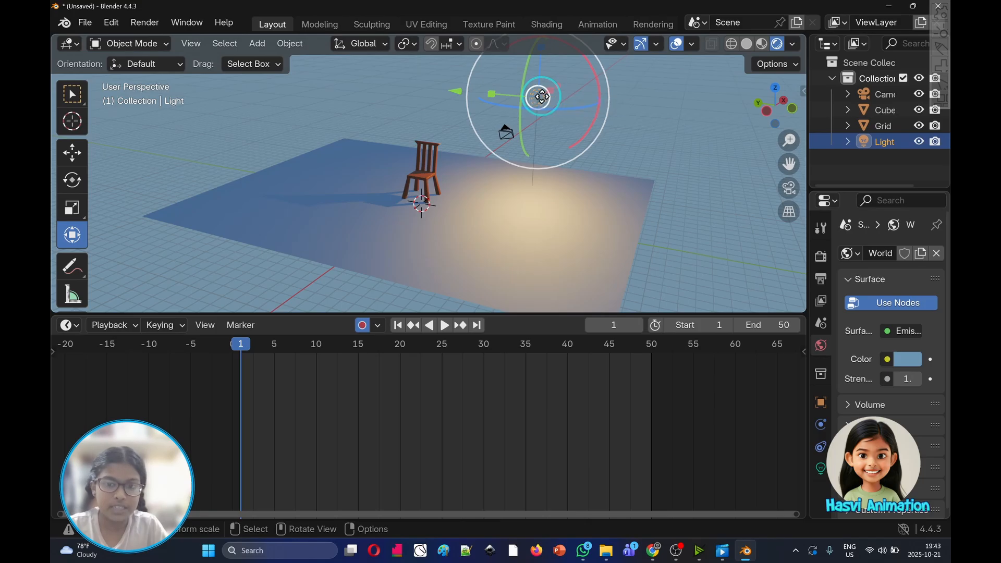
drag(542, 96, 540, 96)
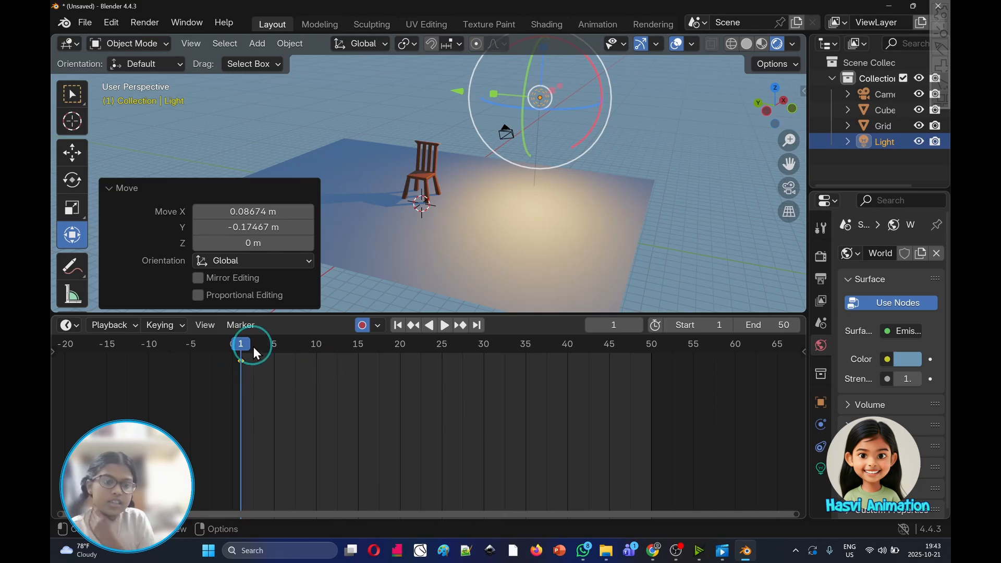
- At frame 5, move the light about 2.17 m along Y to key its position, and go to frame 10
drag(243, 342, 274, 343)
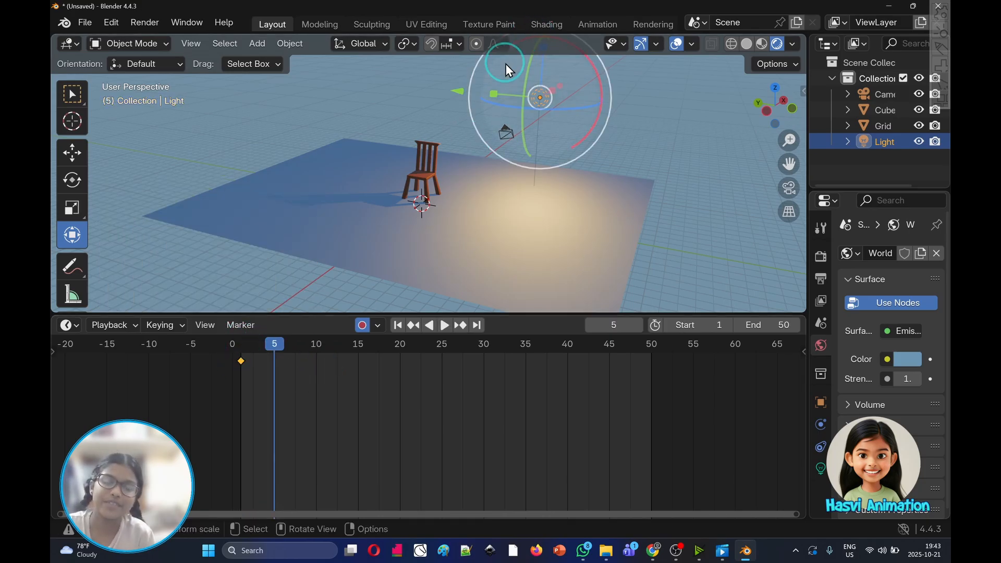
drag(462, 90, 431, 83)
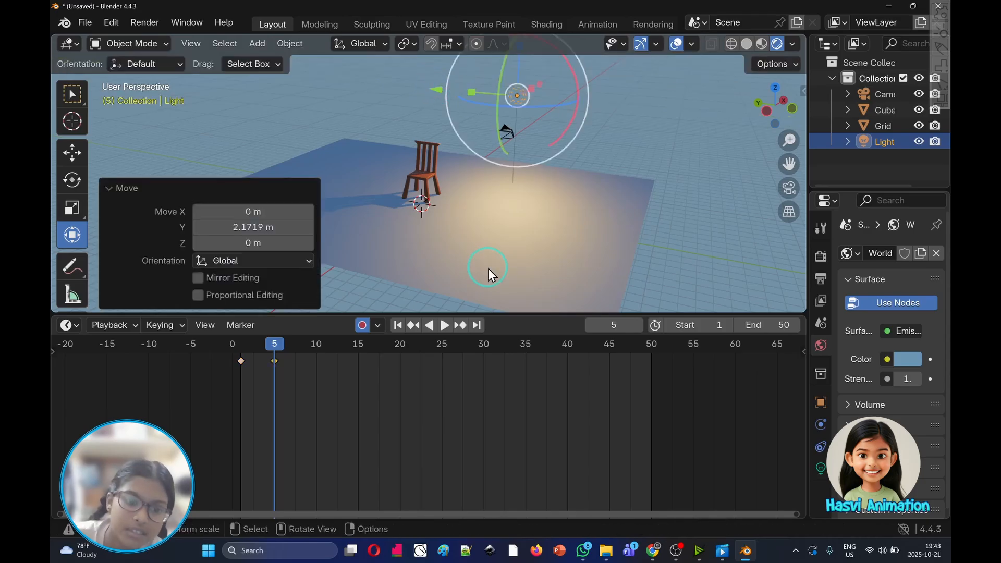
click(318, 344)
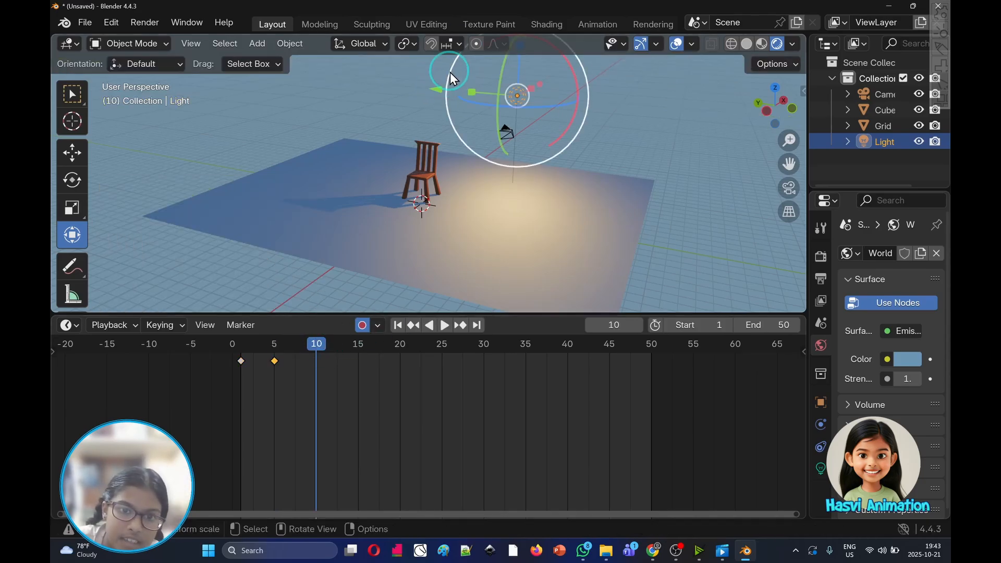
drag(438, 88, 427, 92)
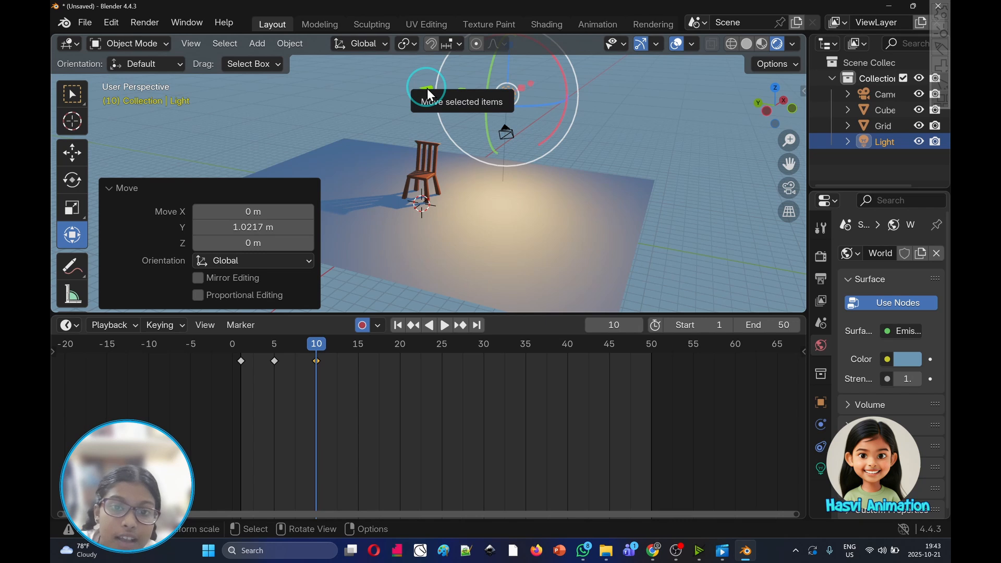
drag(429, 88, 407, 84)
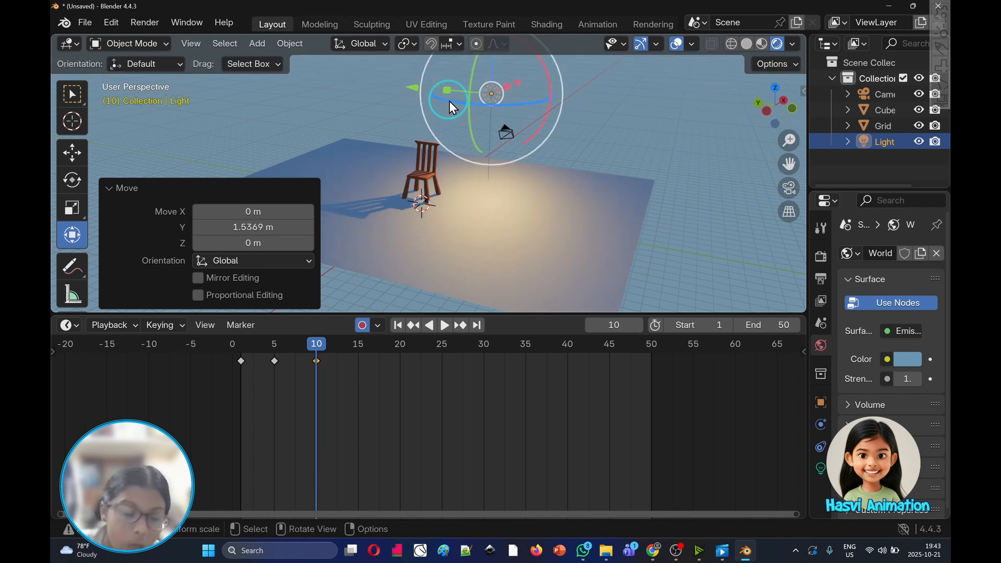
key(ctrl+z)
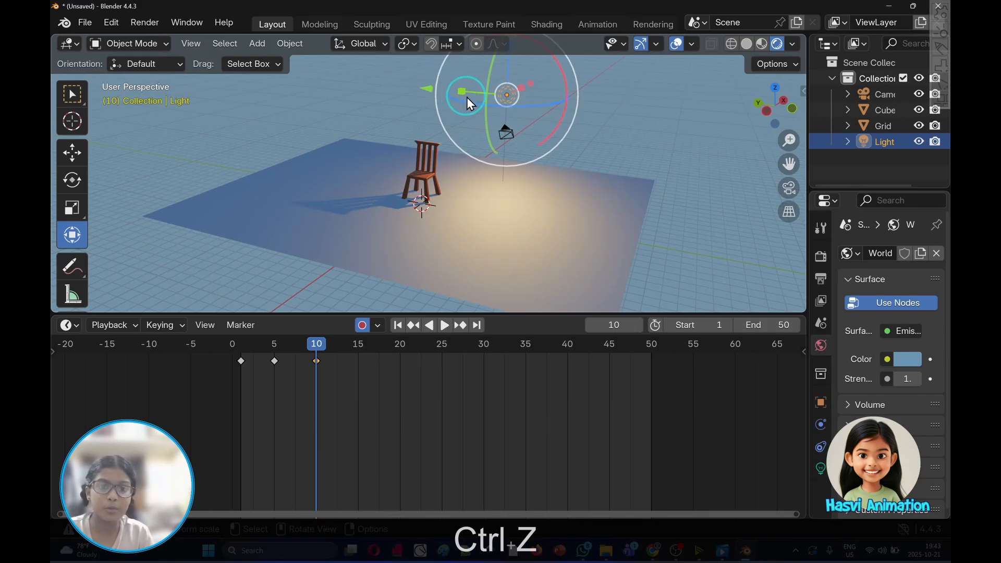
key(ctrl+z)
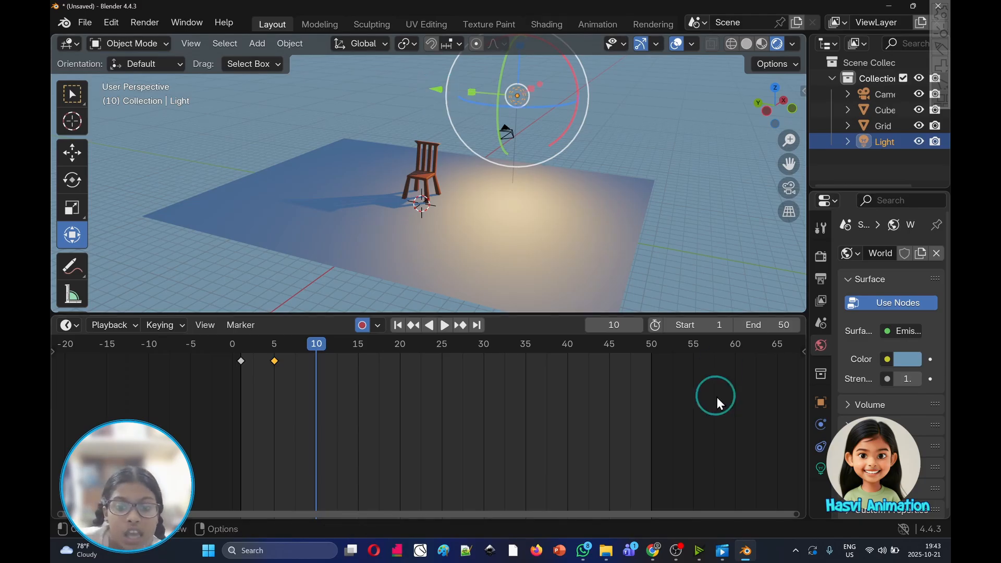
- Set the animation's end frame to 30
click(773, 325)
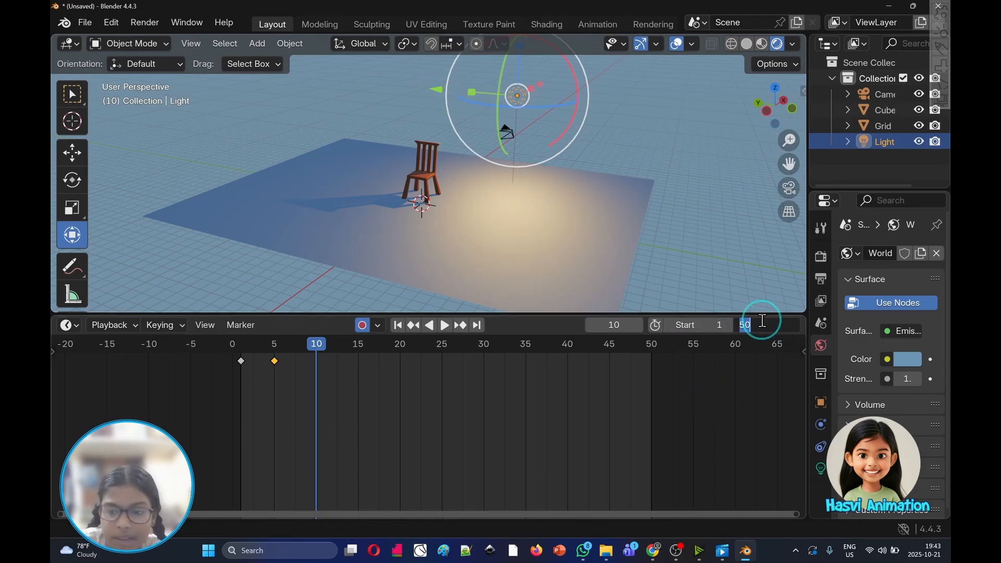
key(BackSpace)
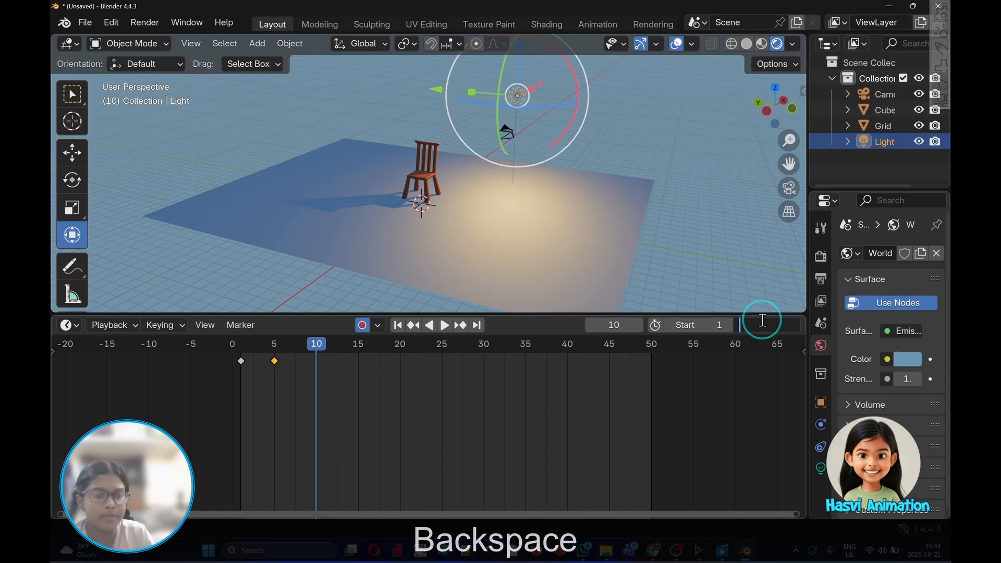
text(39)
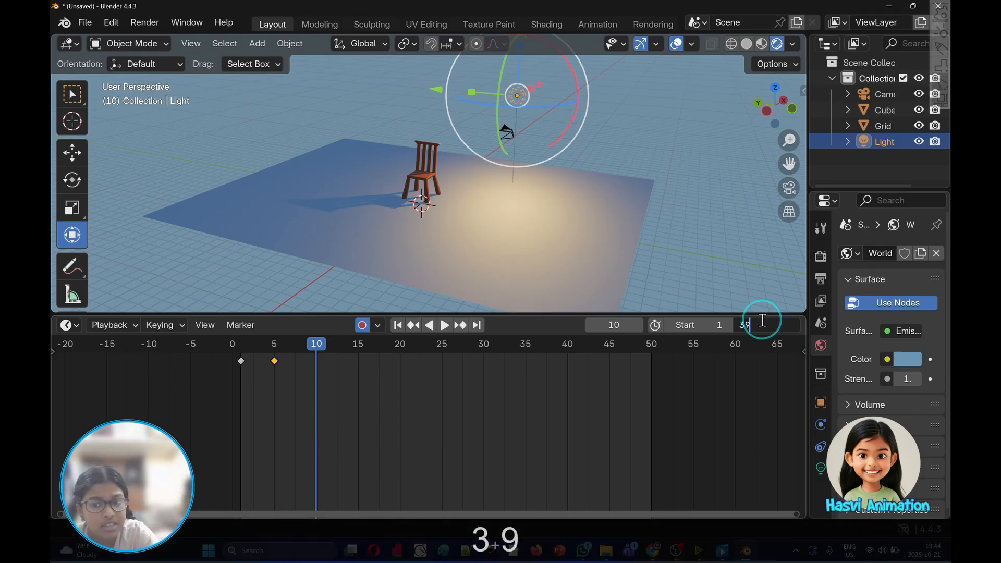
key(BackSpace)
text(0)
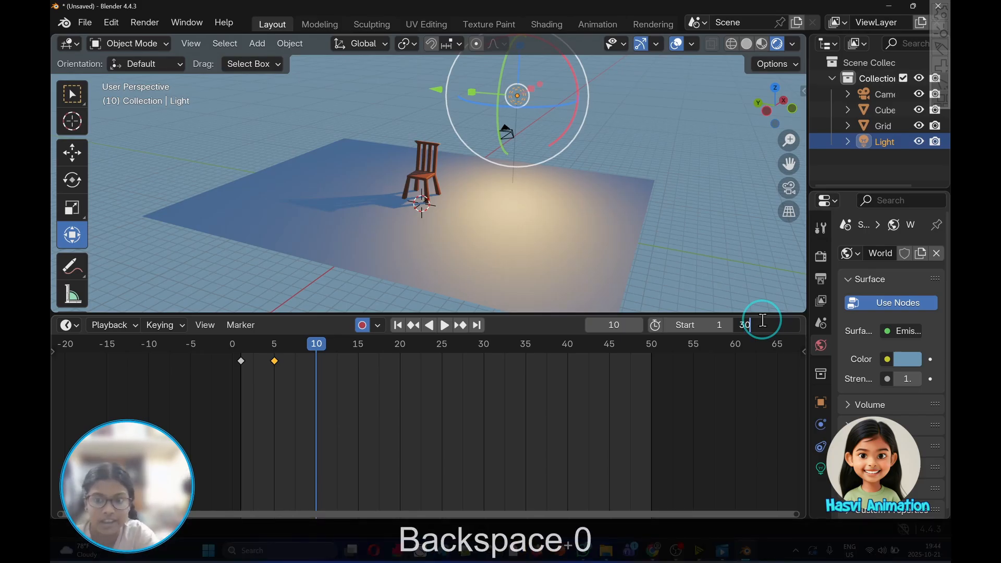
click(732, 271)
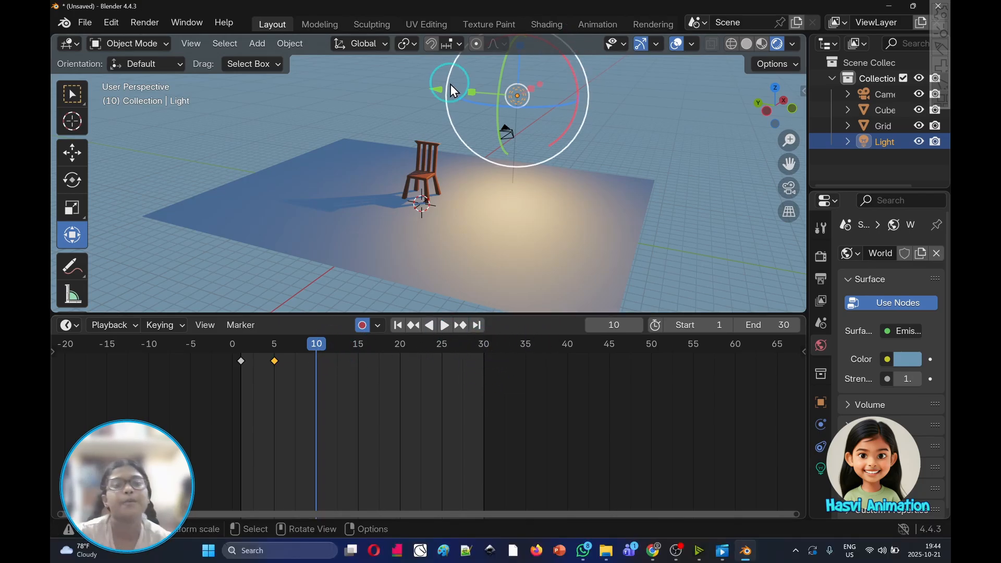
- Move the light about 2.79 m along Y at frame 10 to key its position
drag(439, 90, 436, 89)
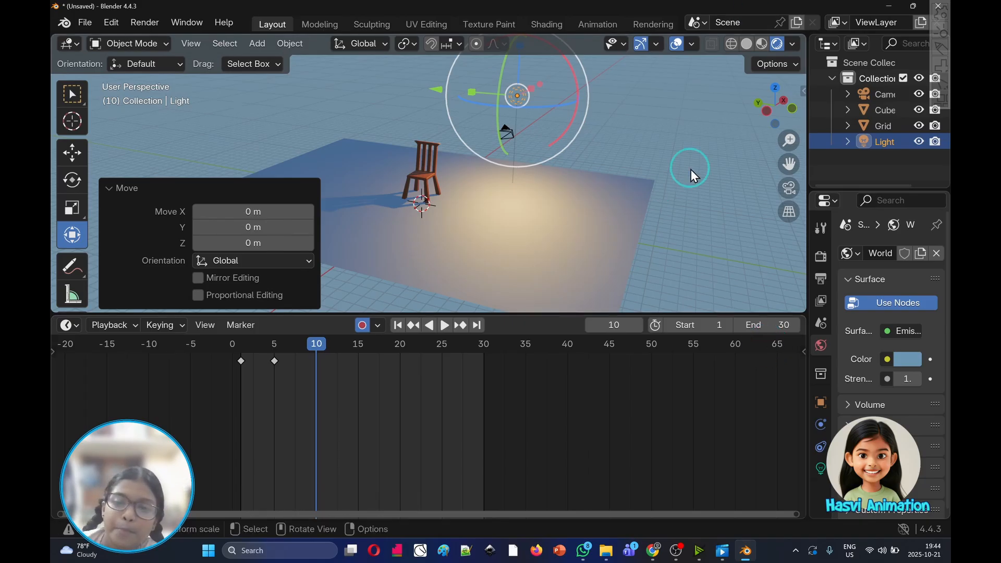
middle_drag(690, 170, 611, 167)
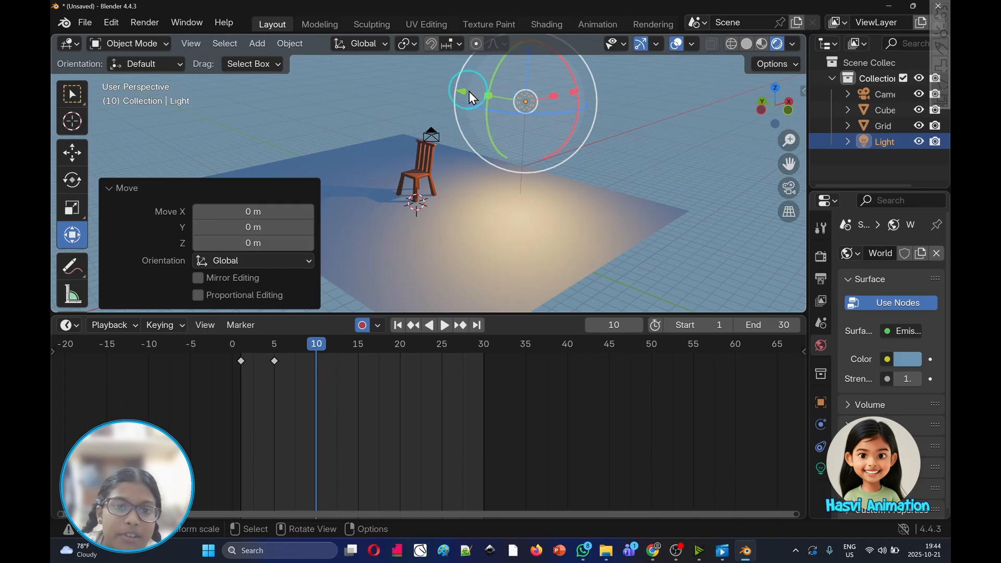
mouse_move(469, 90)
middle_down()
mouse_move(515, 139)
mouse_move(469, 85)
middle_up()
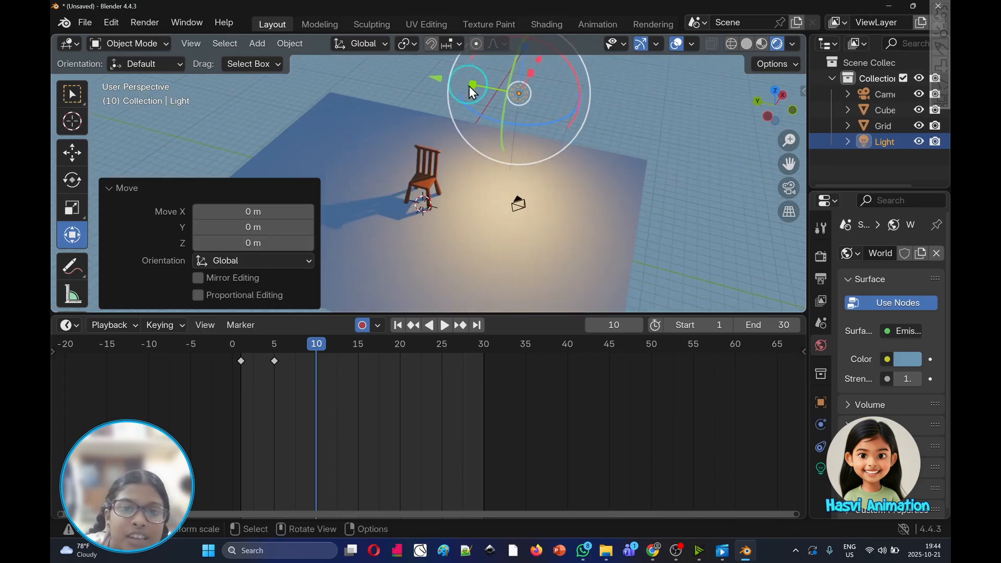
drag(438, 78, 405, 77)
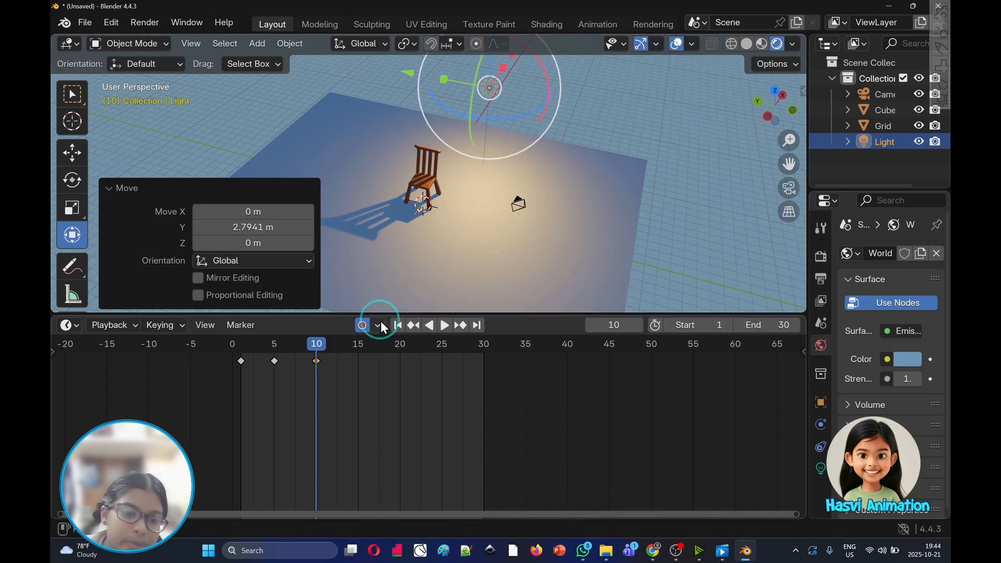
- Key the light's position at frames 15 and 20, moving it about 2.69 m and 4.16 m along Y respectively
drag(367, 349, 358, 344)
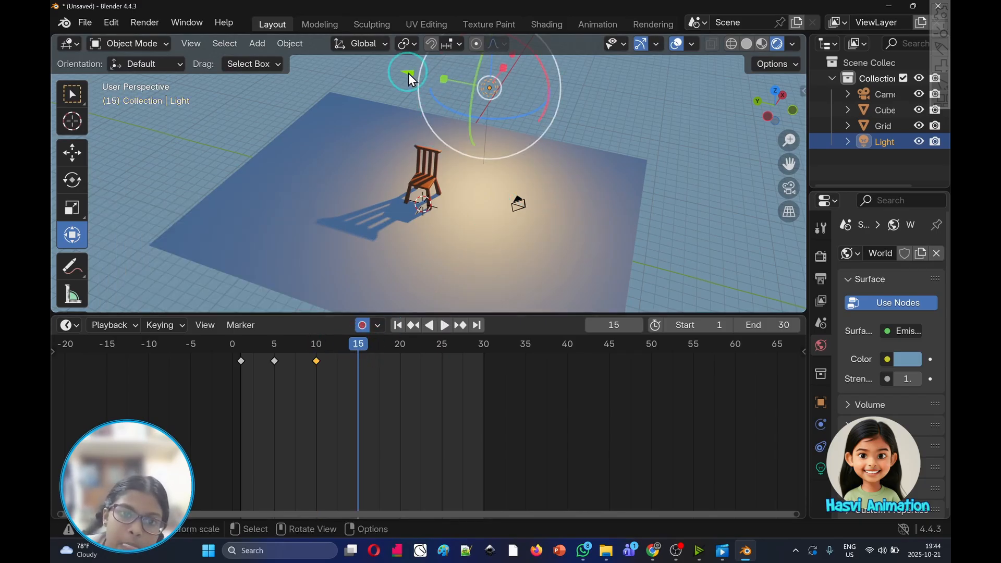
click(408, 73)
click(489, 90)
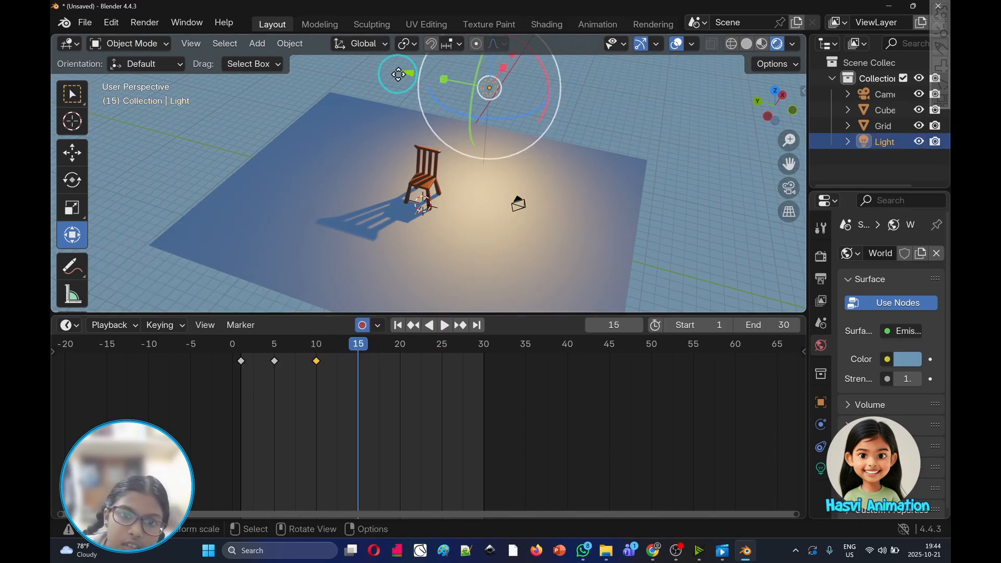
drag(398, 74, 379, 74)
click(365, 325)
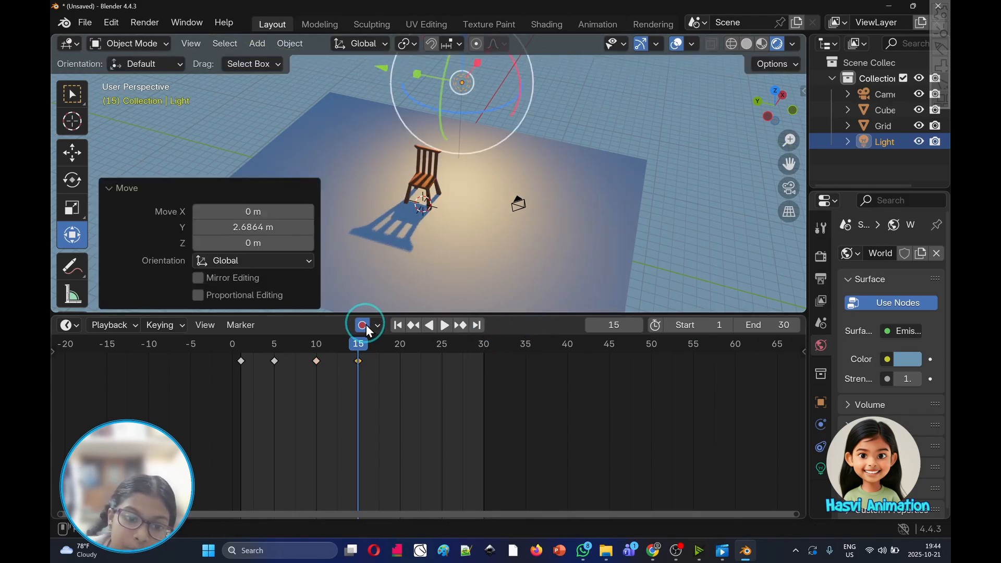
click(398, 348)
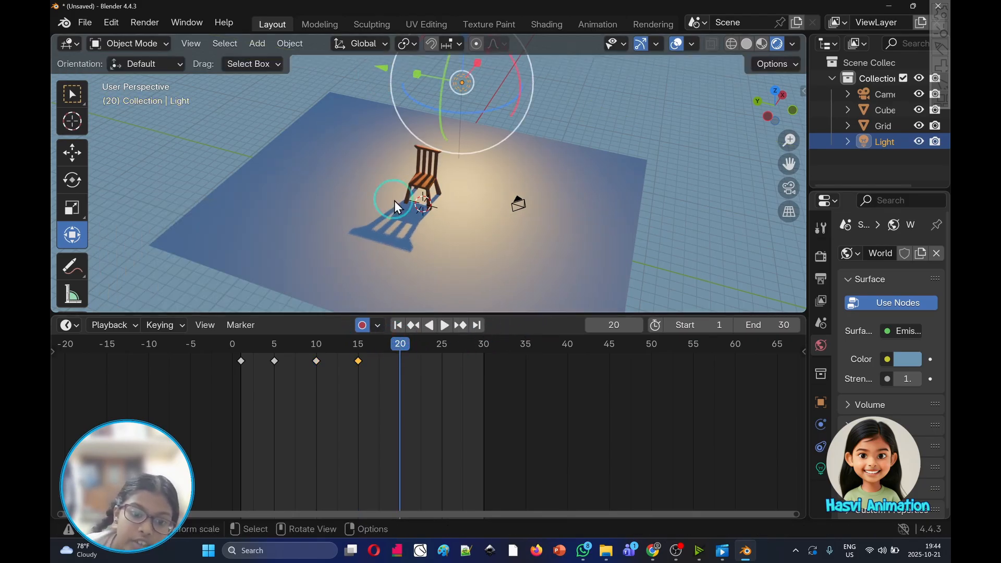
drag(386, 67, 342, 60)
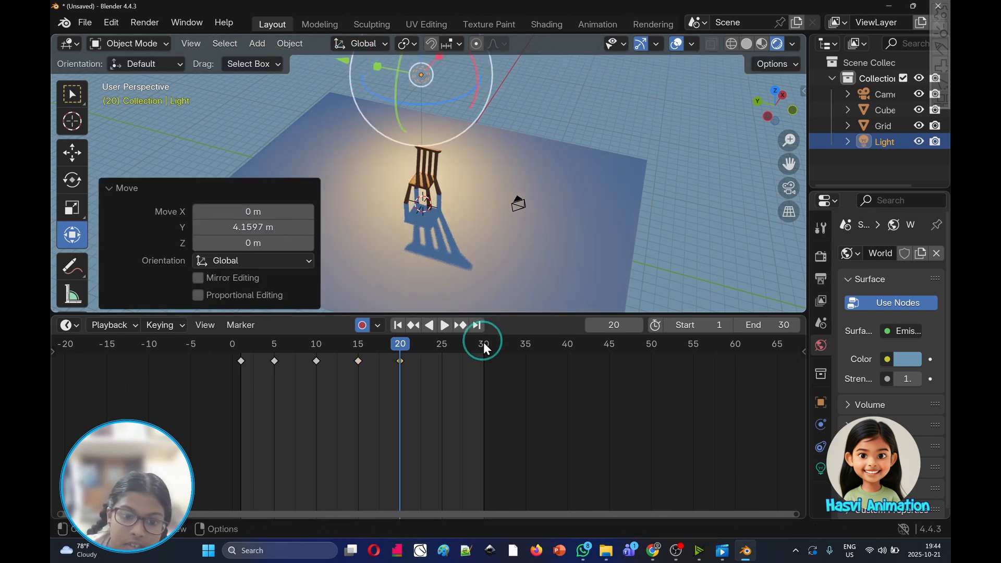
- Key the light's position at frames 25 and 30, moving it about 2.34 m and 1.51 m along Y respectively
click(445, 348)
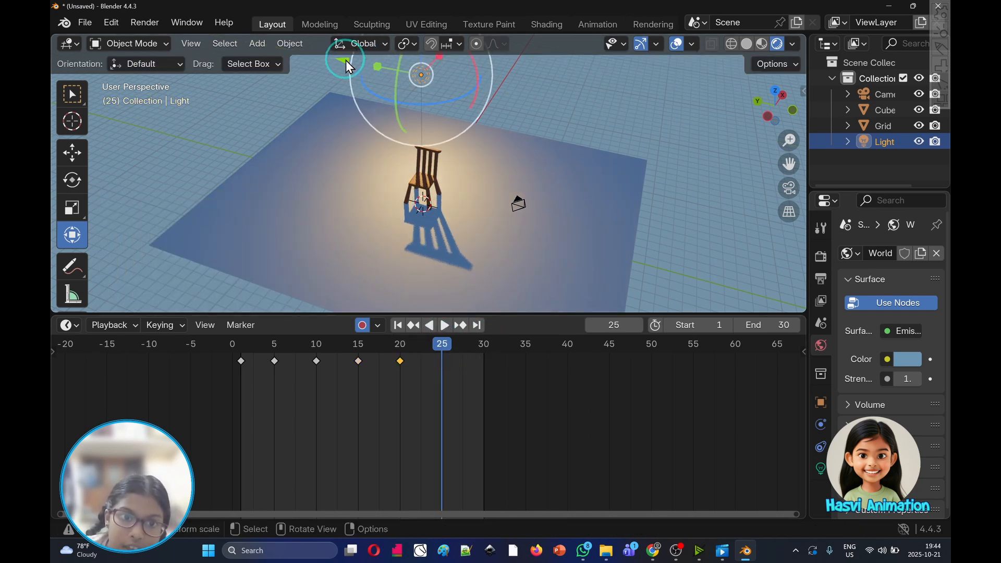
drag(346, 61, 319, 52)
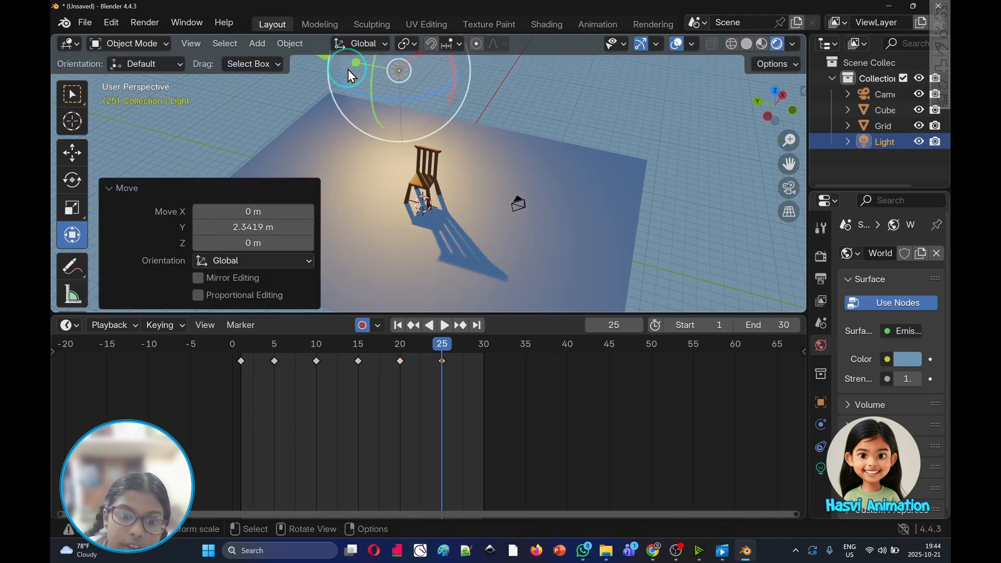
click(484, 344)
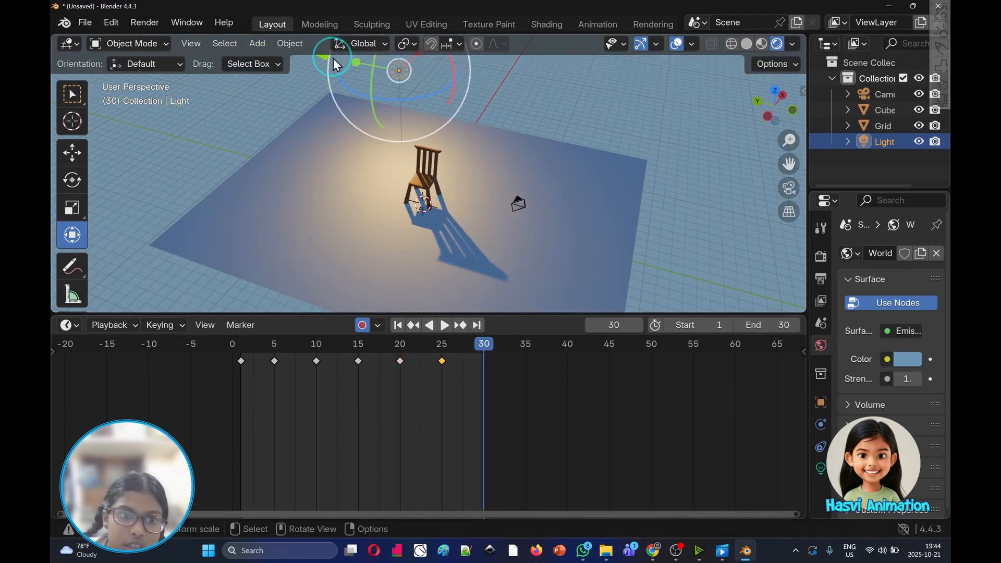
drag(323, 57, 308, 52)
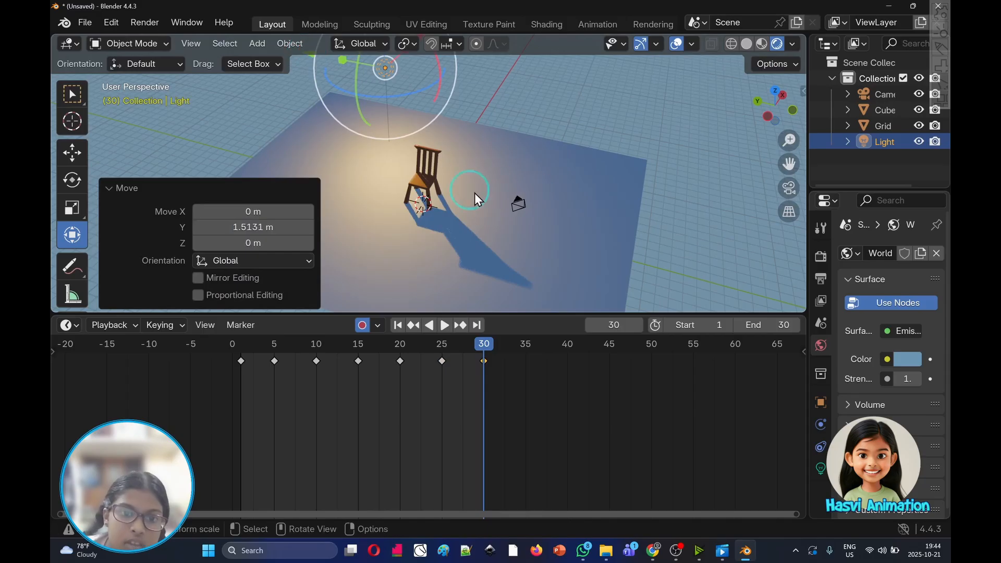
- Switch to the camera view and play the animation from frame 0 to check the chair's moving shadow
click(517, 203)
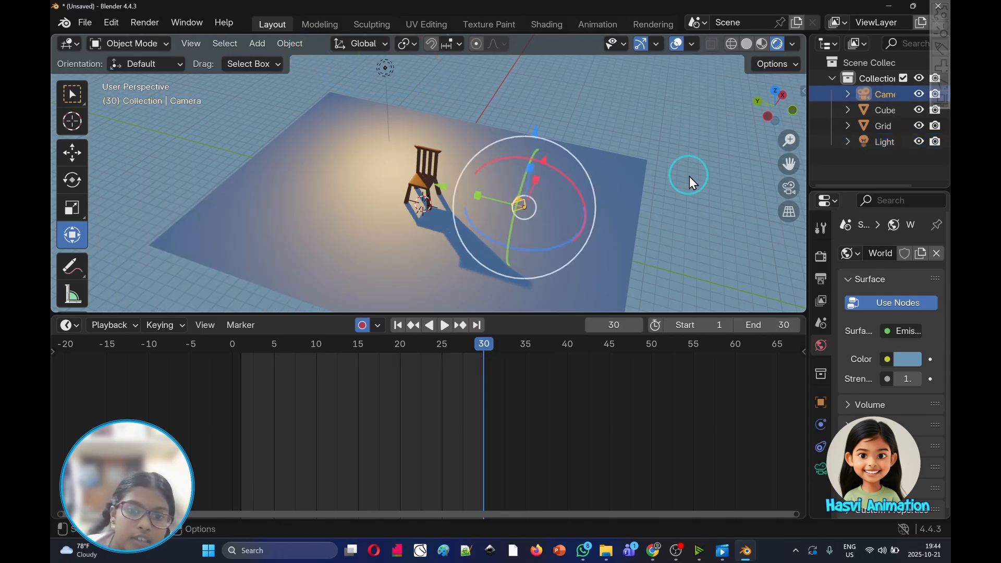
click(792, 190)
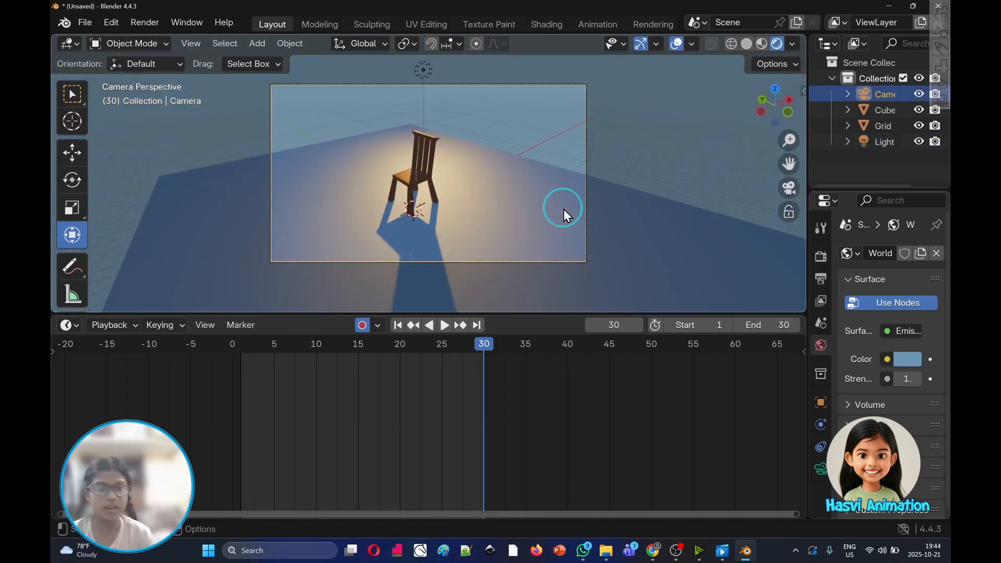
drag(485, 341, 232, 338)
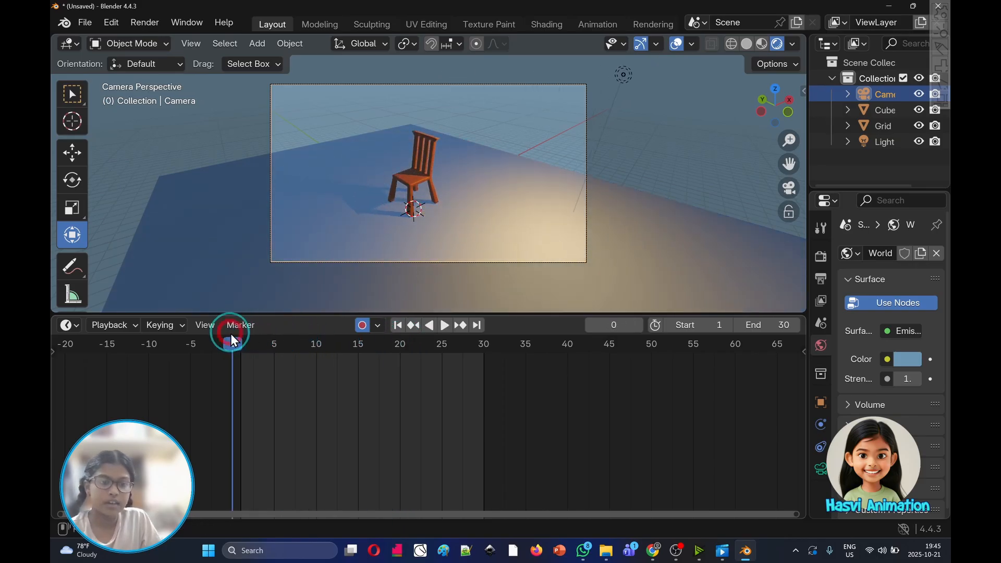
click(444, 325)
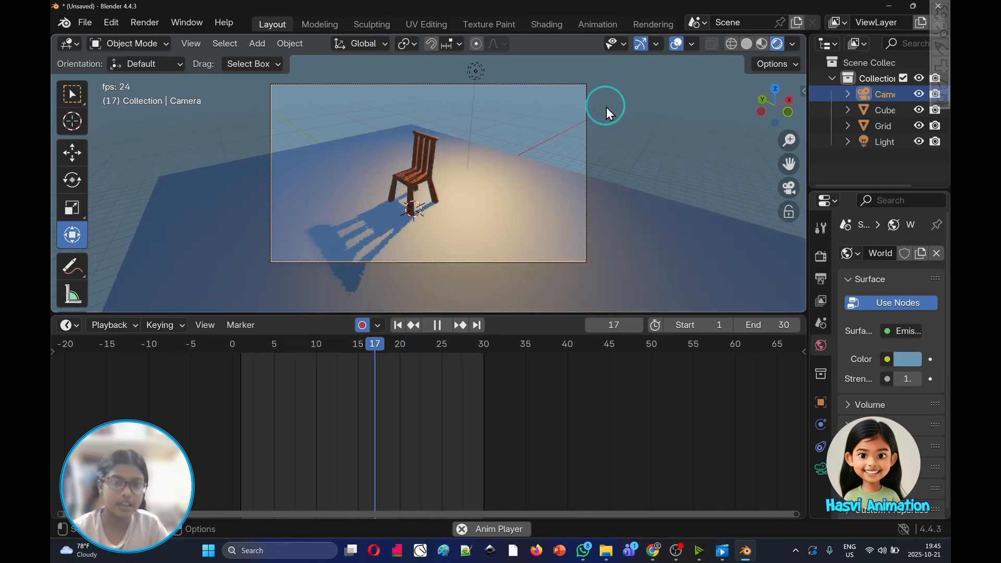
key(space)
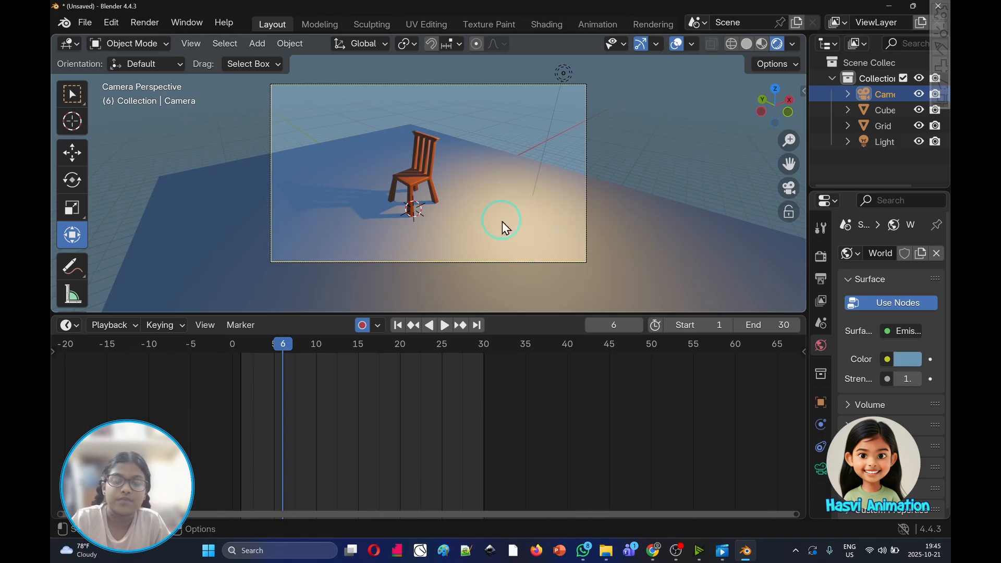
- Select the point light and play the animation again to review its motion against its keyframes
click(572, 77)
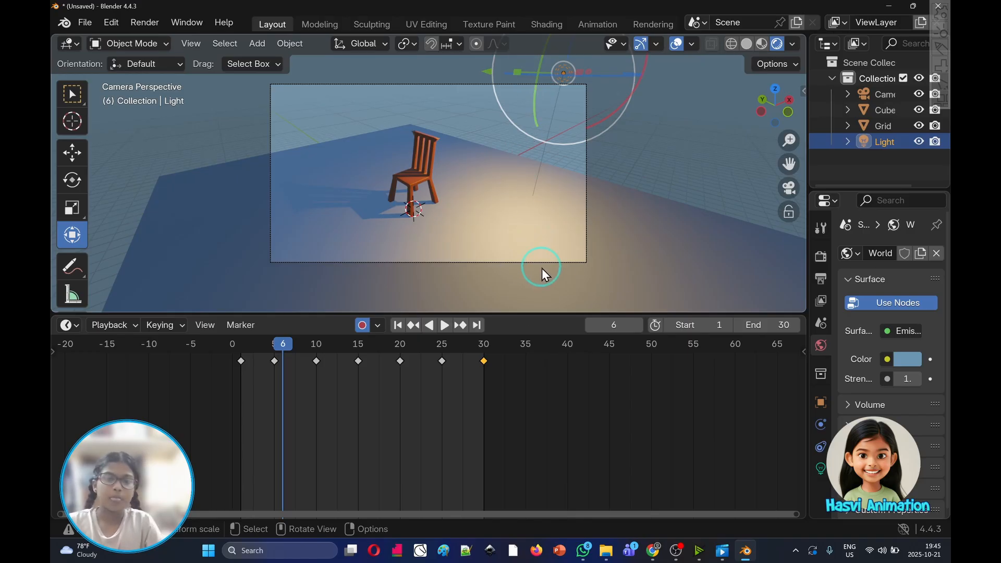
key(space)
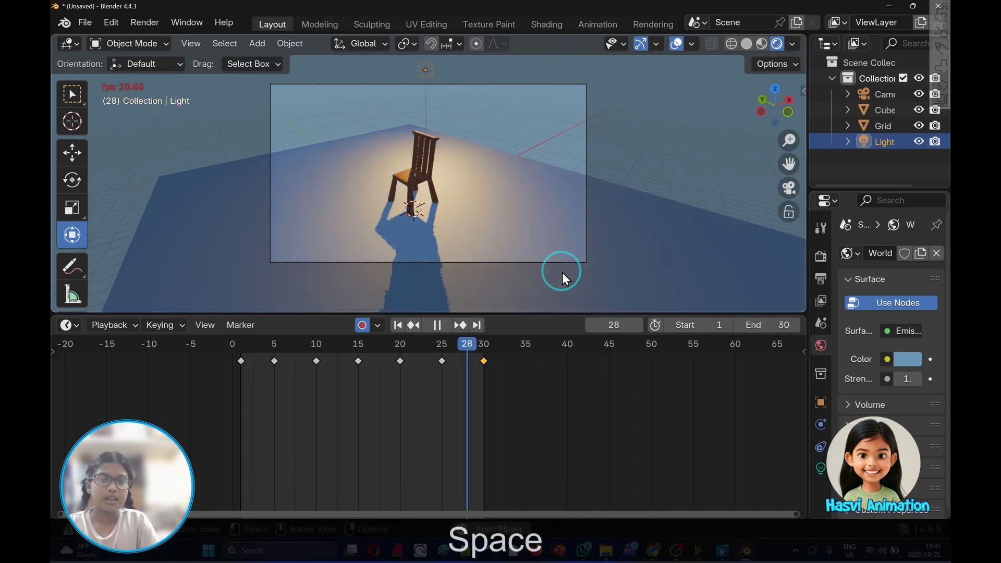
key(space)
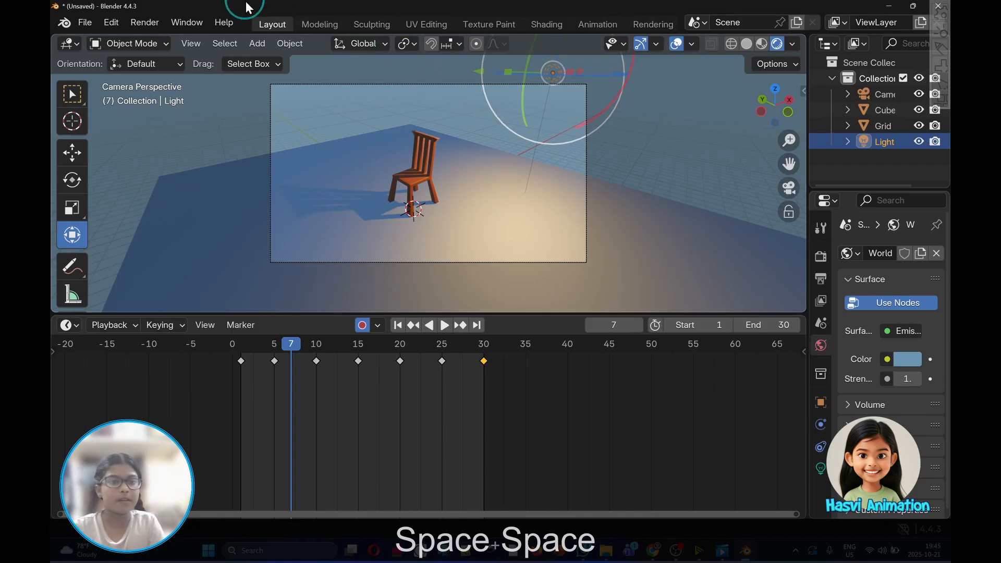
- Render the full 30-frame animation from the camera view
click(152, 24)
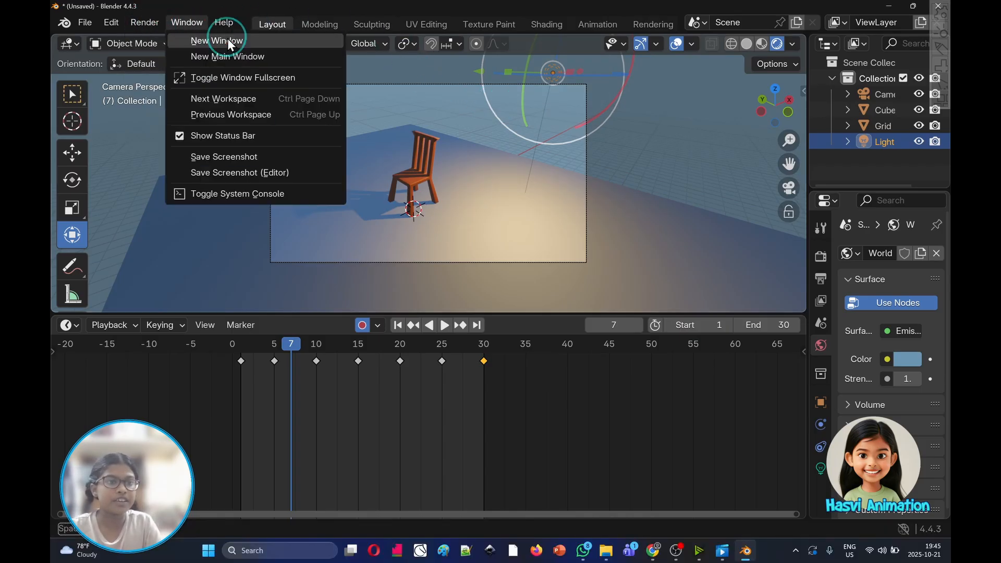
click(146, 23)
click(145, 24)
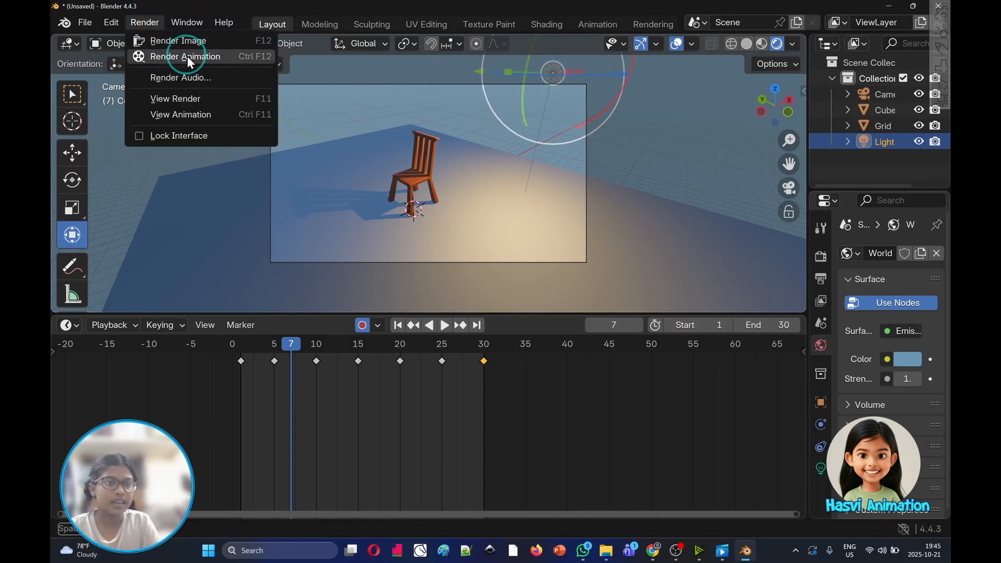
click(187, 57)
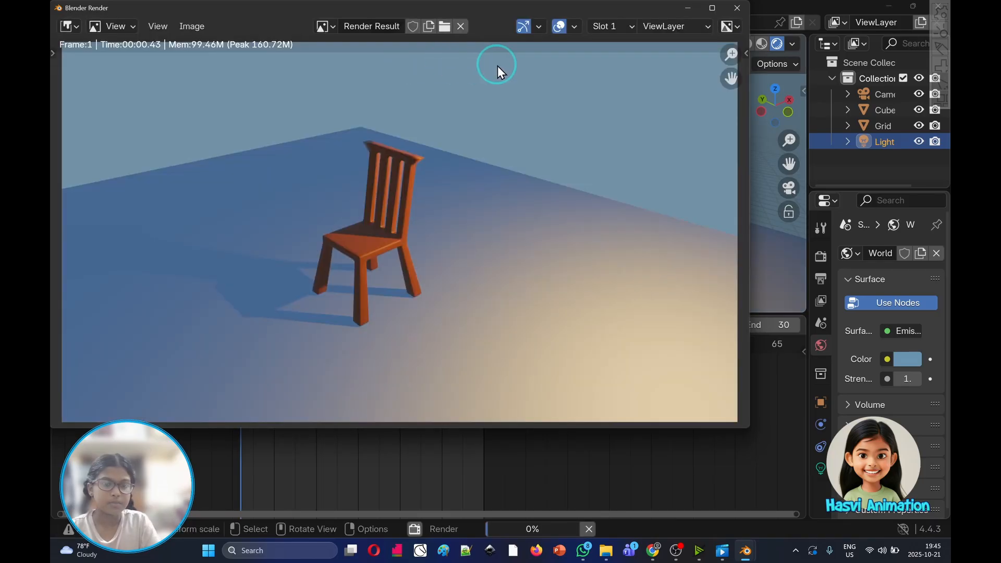